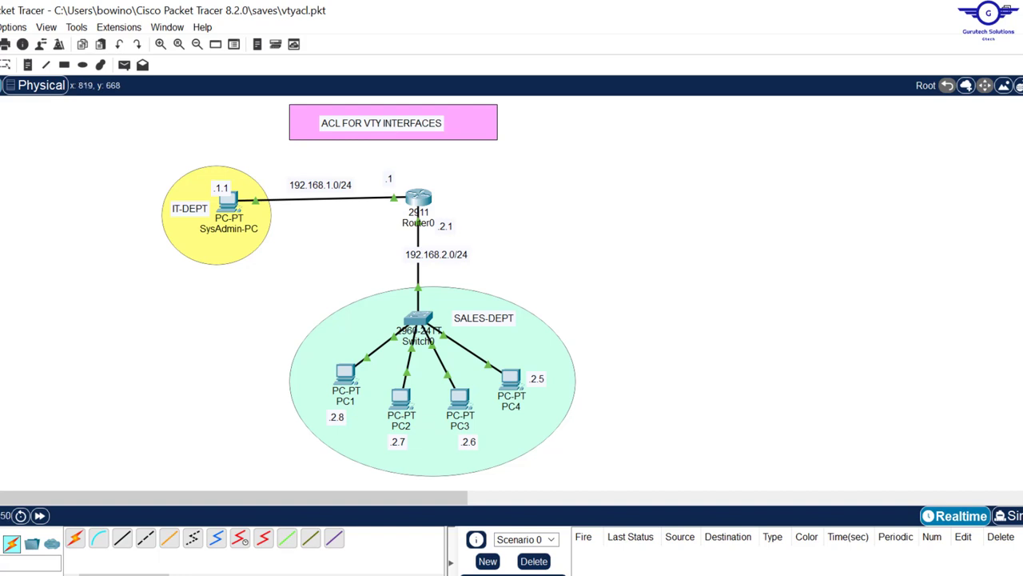
Step: Switch from Packet Tracer to the Google Sheets project topic list
{"action": "left_click", "coordinate": [448, 574]}
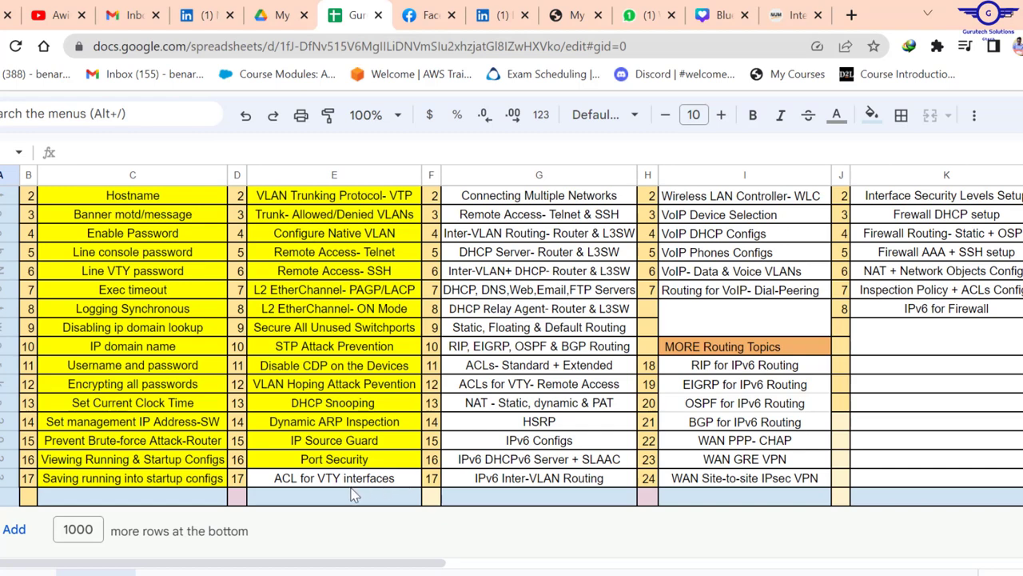
Step: Select the 'ACL for VTY interfaces' topic in cell E17 and scroll through the sheet
{"action": "left_click", "coordinate": [361, 482]}
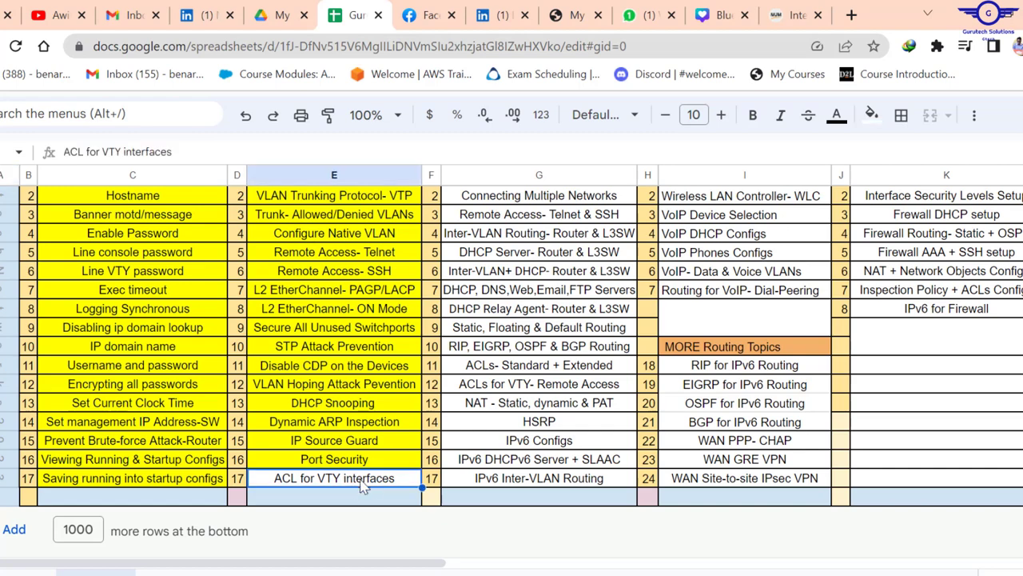
{"action": "scroll", "coordinate": [519, 372], "scroll_direction": "up", "scroll_amount": 3}
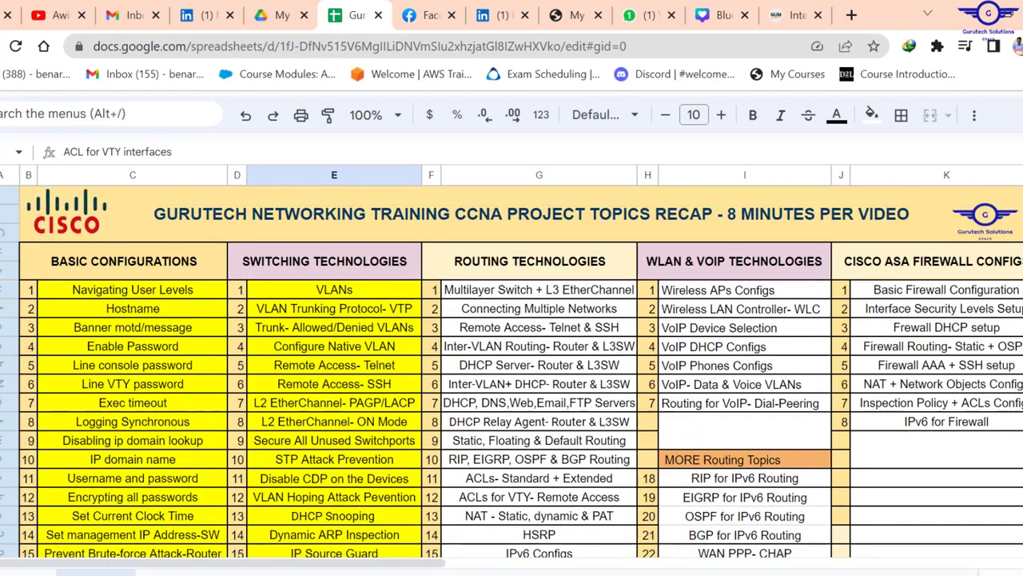
{"action": "scroll", "coordinate": [520, 372], "scroll_direction": "down", "scroll_amount": 3}
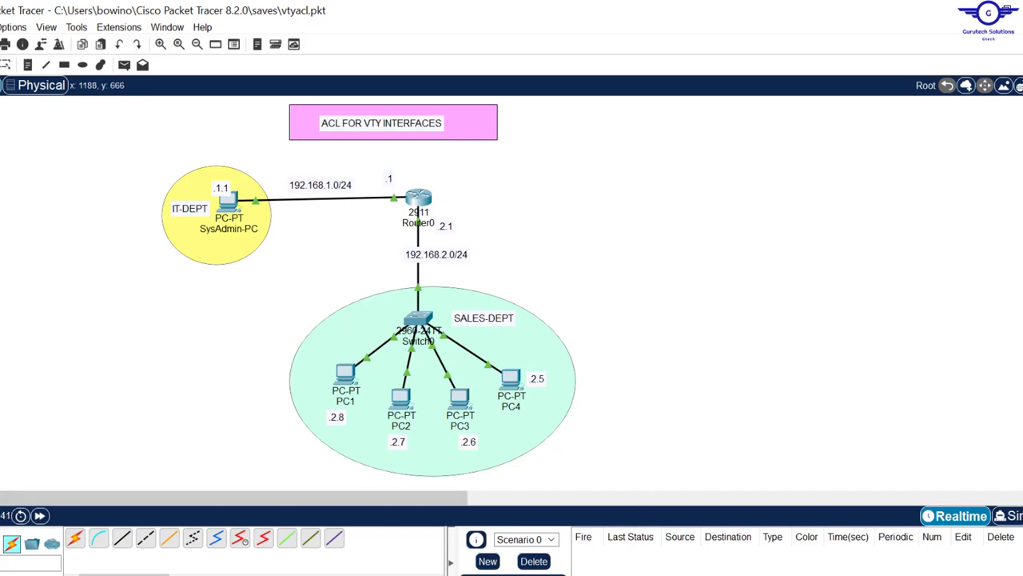
{"action": "left_click", "coordinate": [581, 574]}
{"action": "left_click_drag", "start_coordinate": [574, 489], "coordinate": [612, 241]}
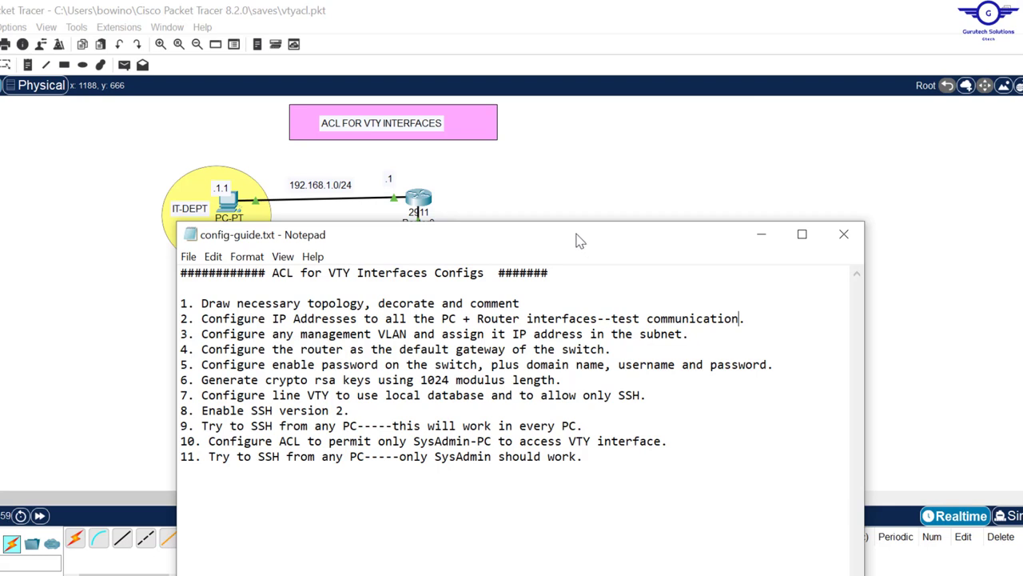
{"action": "left_click", "coordinate": [585, 192]}
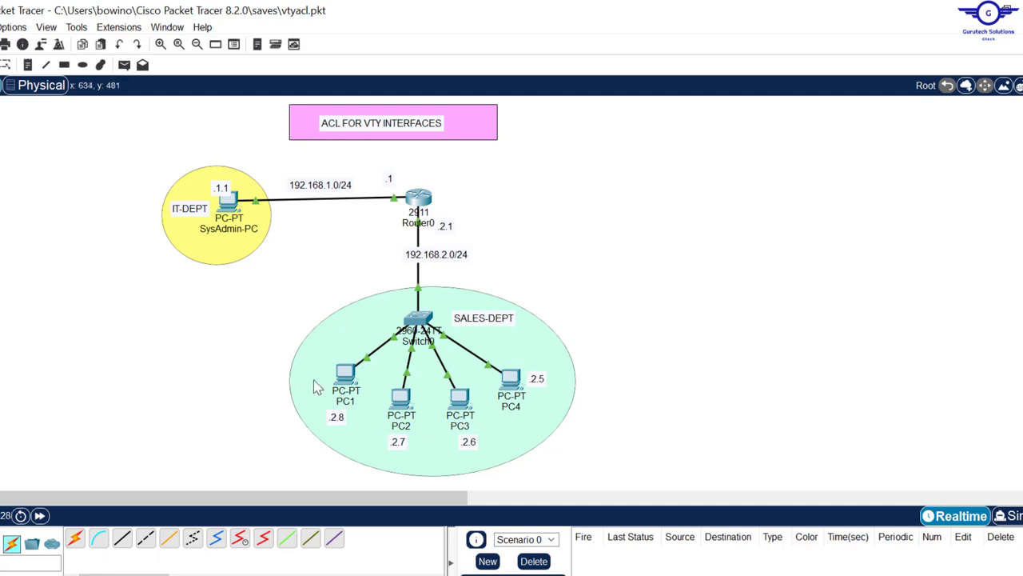
{"action": "key", "text": "alt+Tab"}
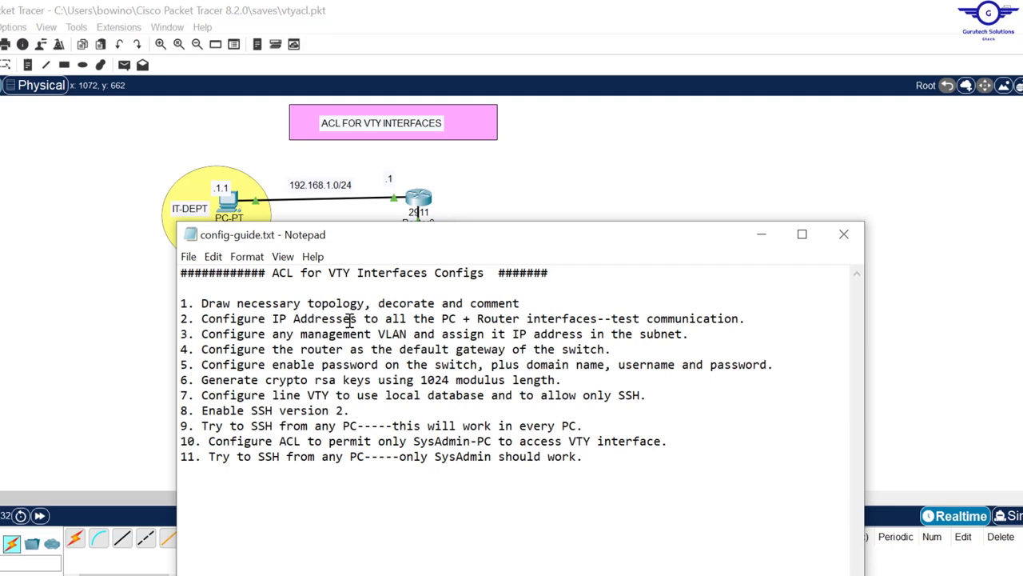
{"action": "left_click", "coordinate": [616, 176]}
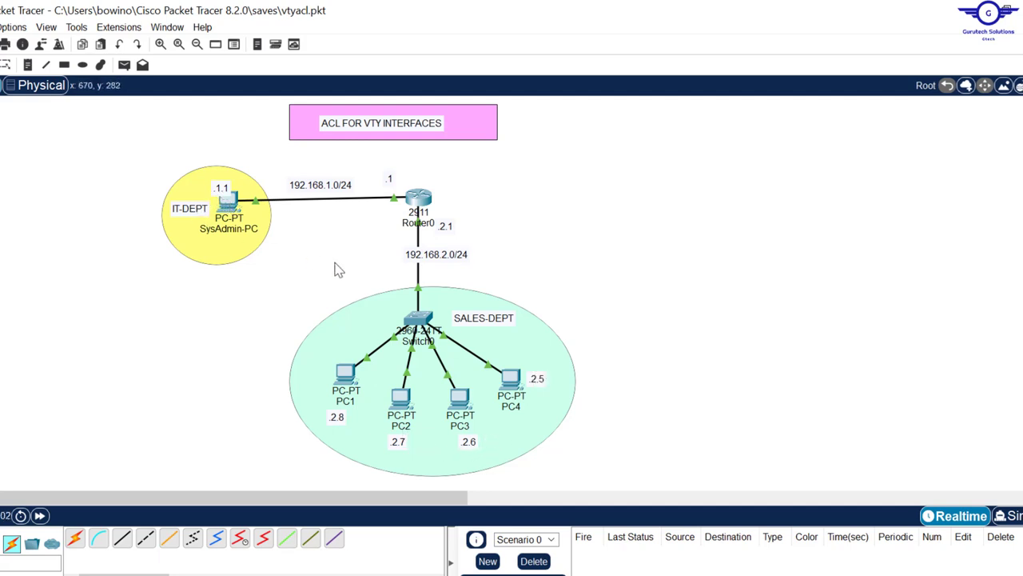
{"action": "left_click", "coordinate": [512, 381]}
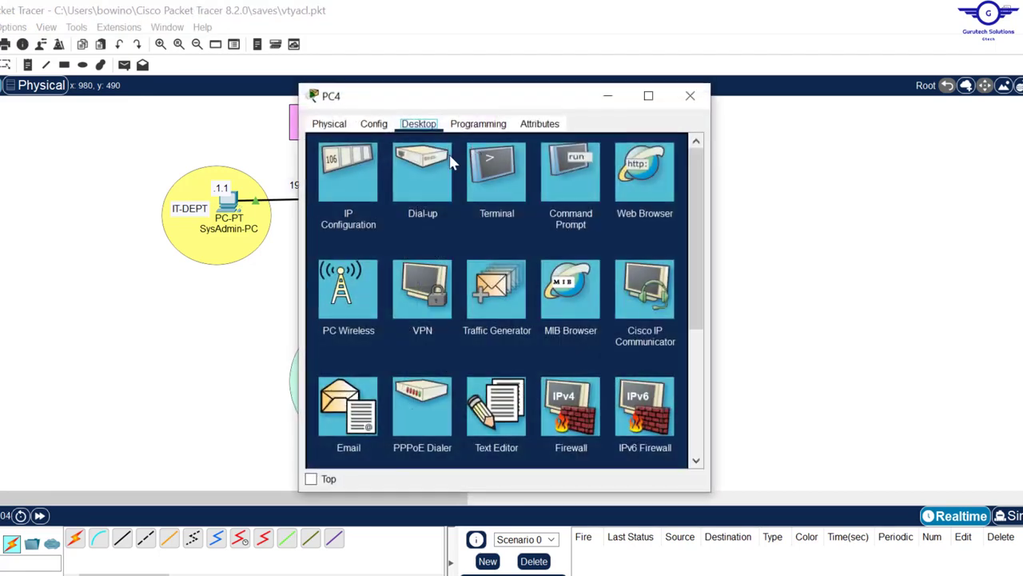
{"action": "left_click", "coordinate": [362, 179]}
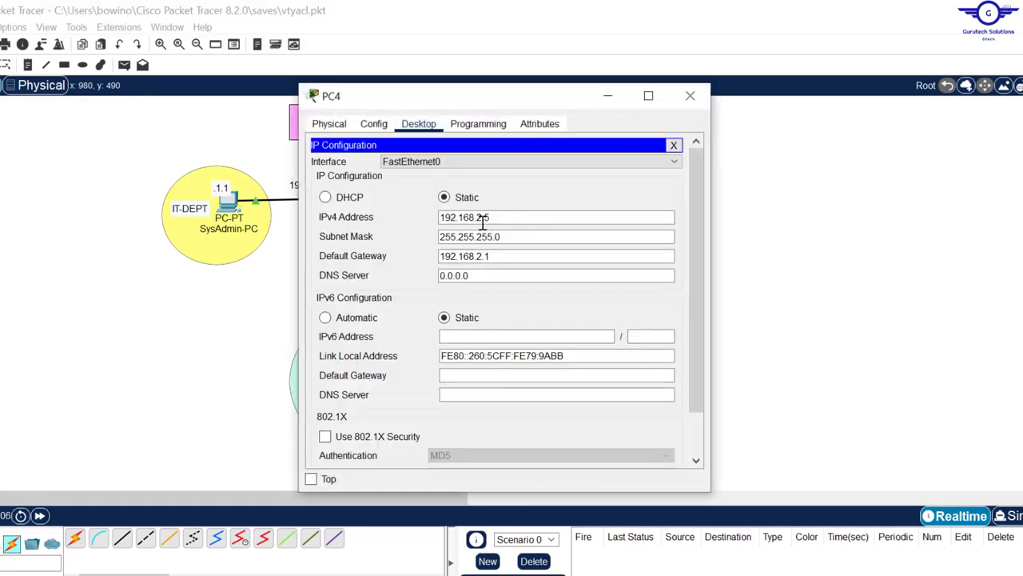
{"action": "left_click_drag", "start_coordinate": [498, 258], "coordinate": [393, 256]}
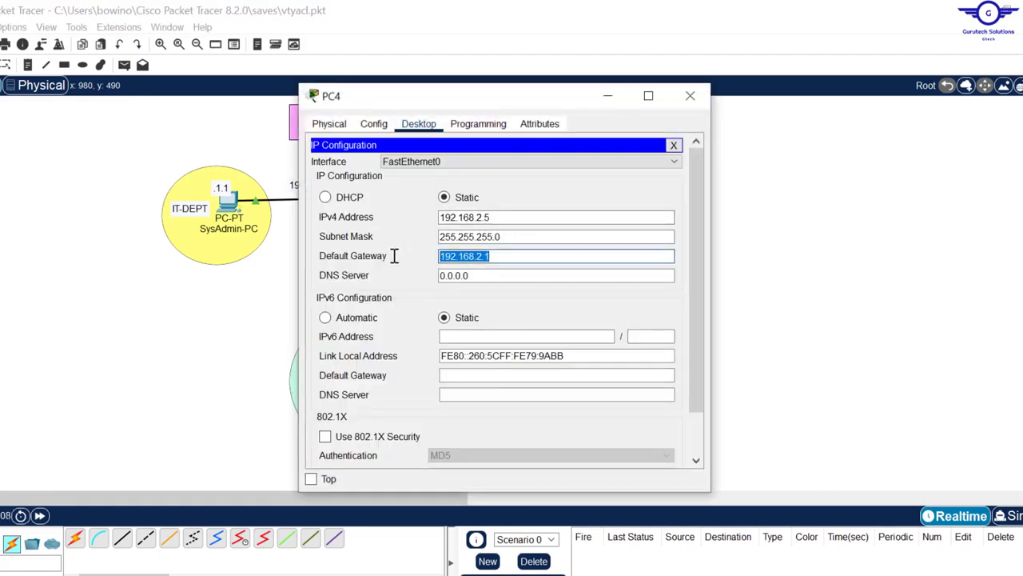
{"action": "left_click", "coordinate": [690, 97]}
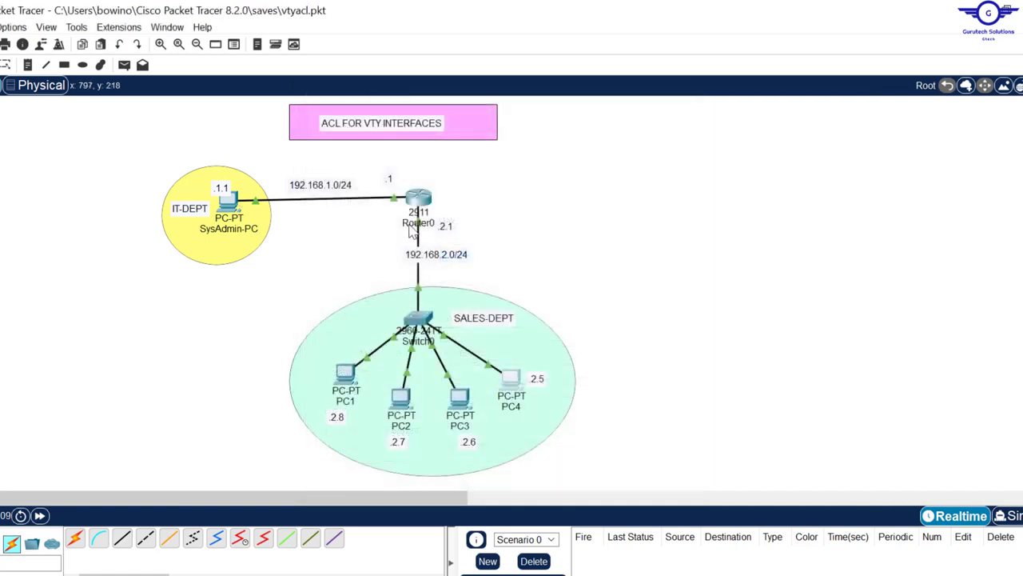
{"action": "left_click", "coordinate": [236, 206]}
{"action": "left_click", "coordinate": [354, 185]}
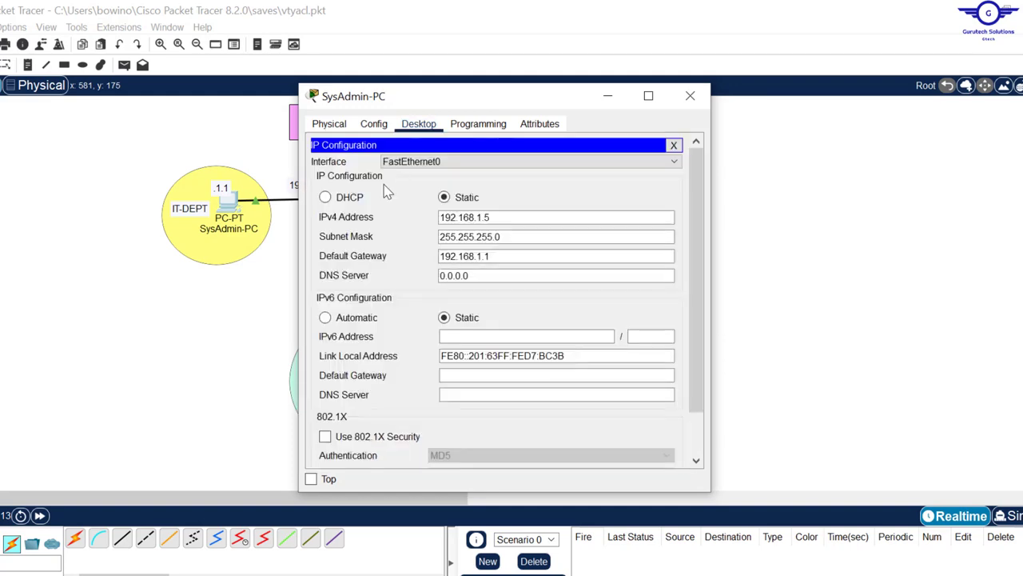
{"action": "left_click", "coordinate": [496, 215]}
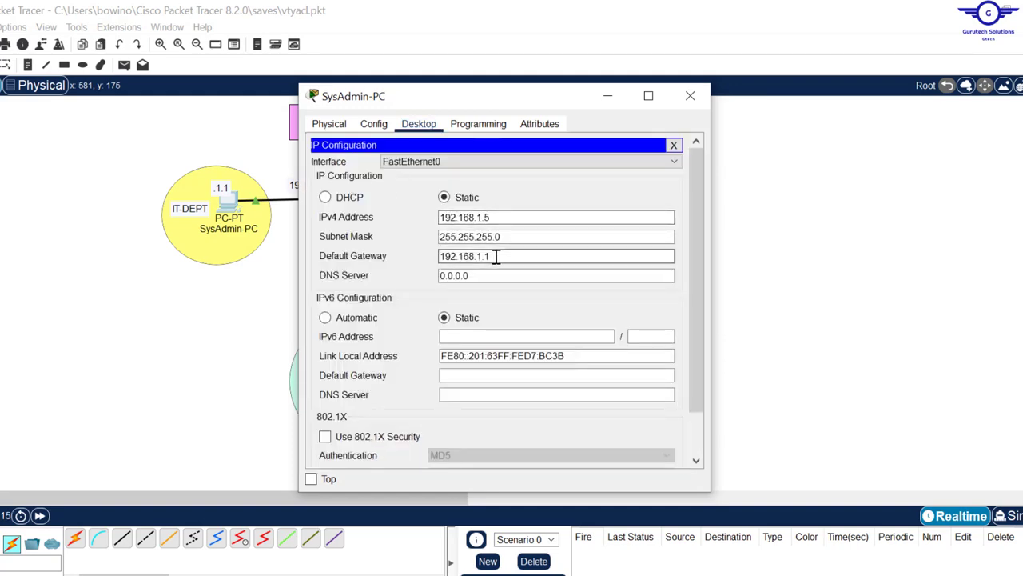
{"action": "left_click_drag", "start_coordinate": [500, 256], "coordinate": [403, 254]}
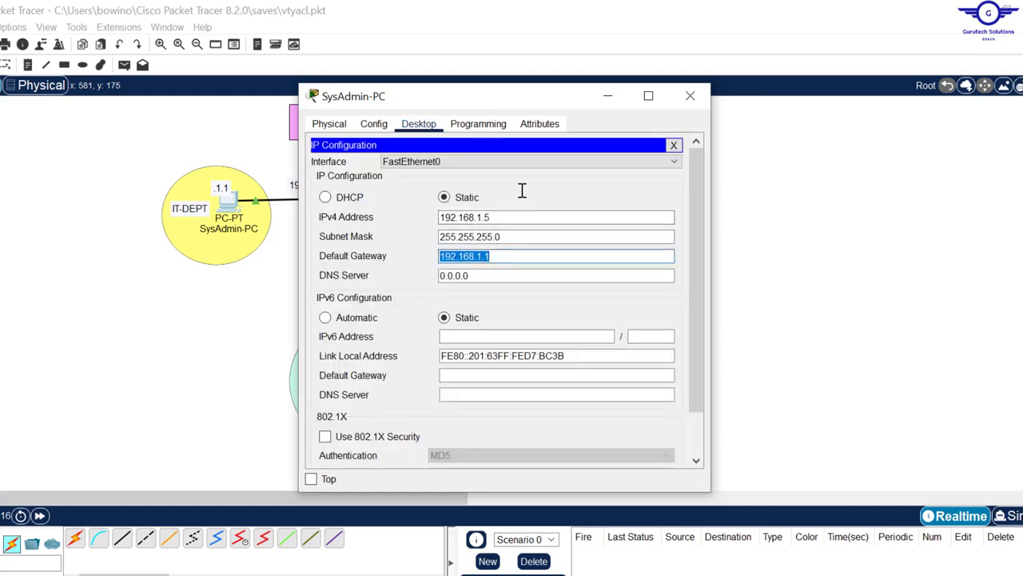
{"action": "left_click", "coordinate": [690, 96]}
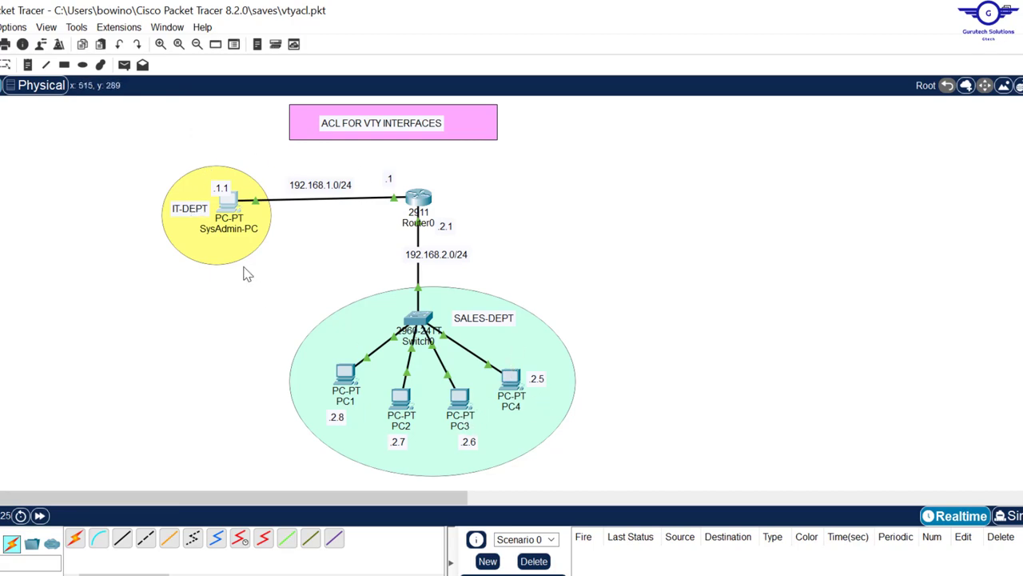
Step: Ping 192.168.2.7 and then 192.168.2.5 from SysAdmin-PC's command prompt; both get replies
{"action": "left_click", "coordinate": [228, 206]}
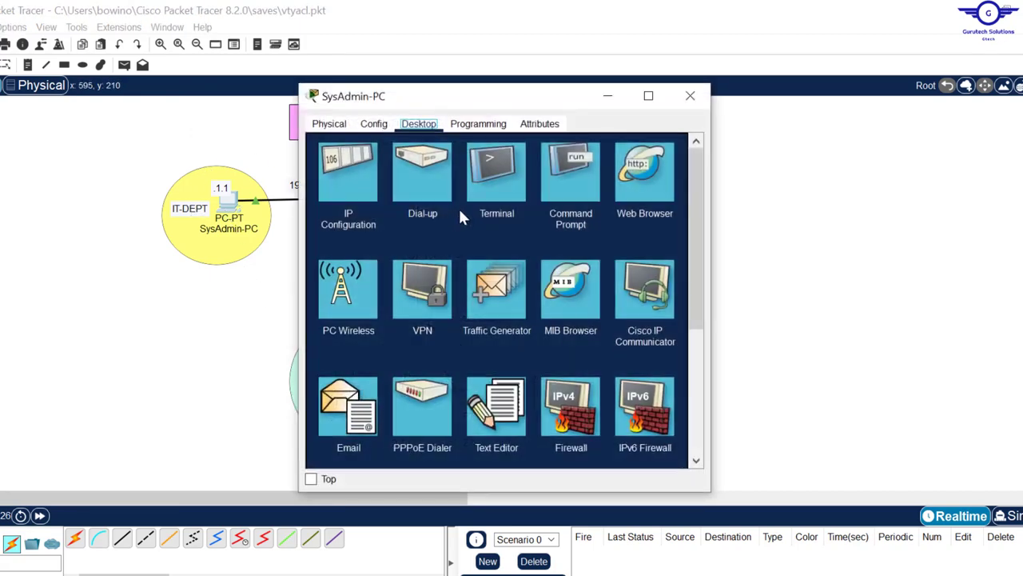
{"action": "left_click", "coordinate": [564, 188]}
{"action": "key", "text": "Up"}
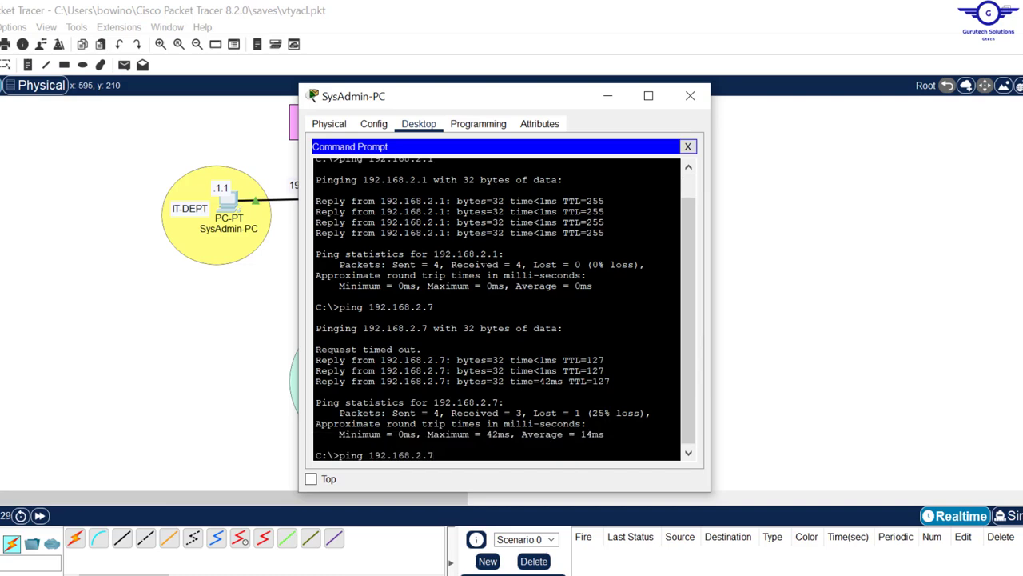
{"action": "key", "text": "Return"}
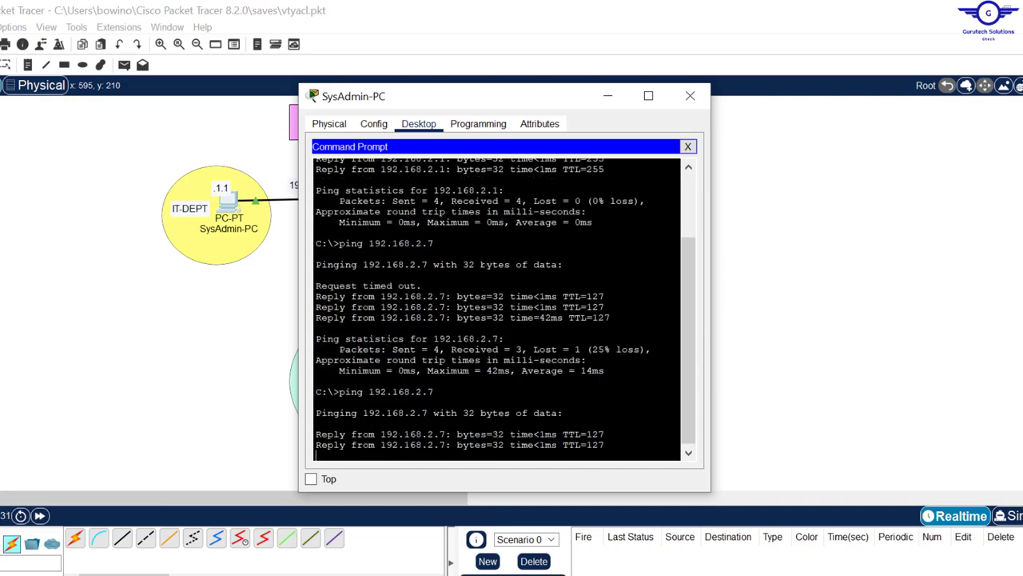
{"action": "key", "text": "ctrl+c"}
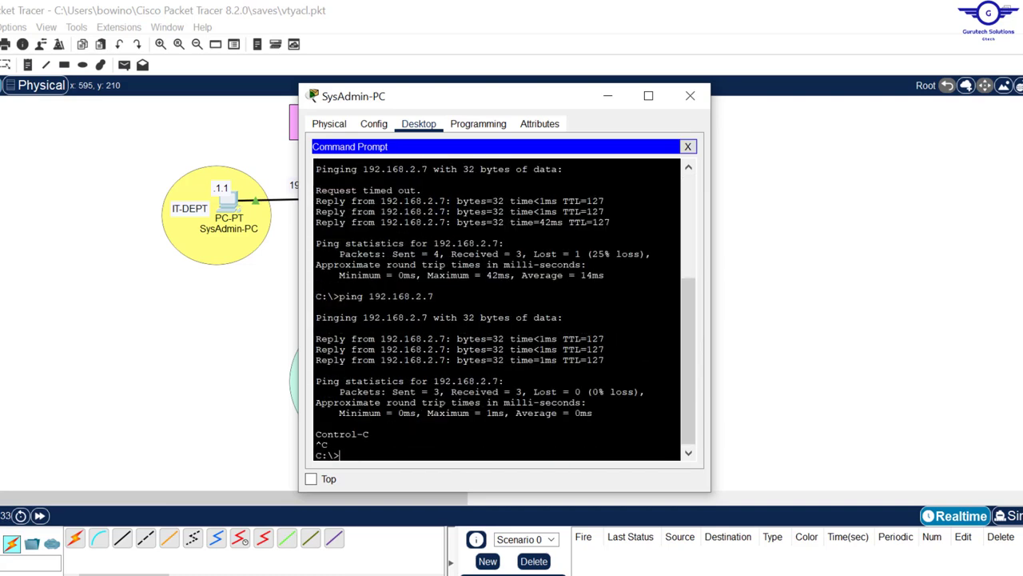
{"action": "key", "text": "Up"}
{"action": "type", "text": "5"}
{"action": "key", "text": "Return"}
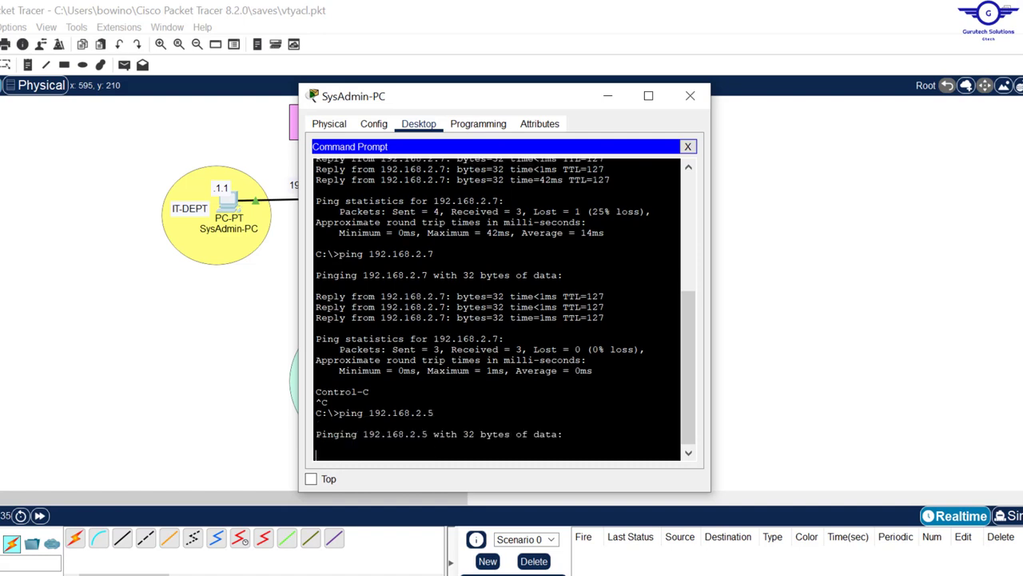
{"action": "key", "text": "Caps_Lock"}
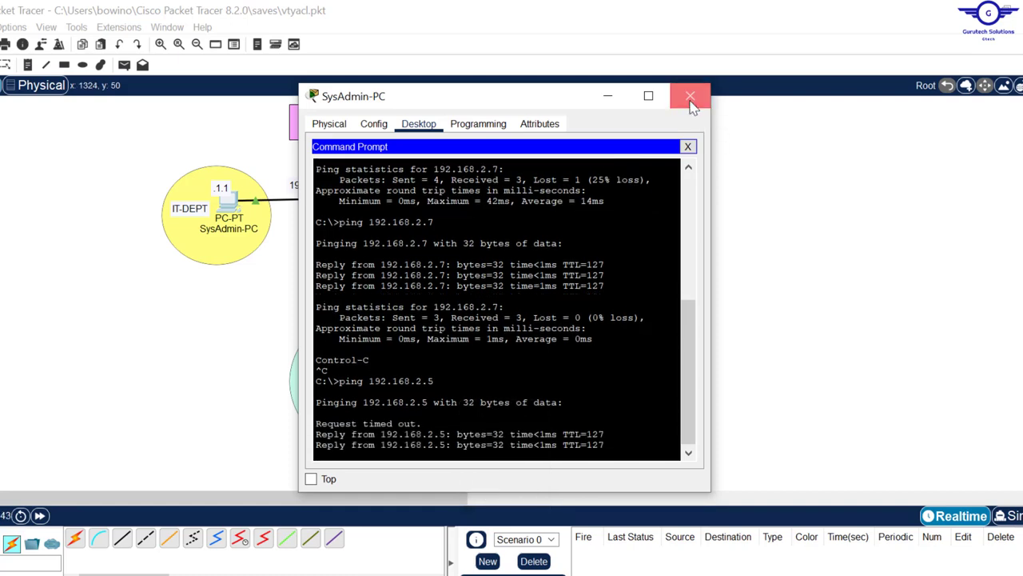
{"action": "left_click", "coordinate": [690, 97]}
{"action": "key", "text": "alt+Tab"}
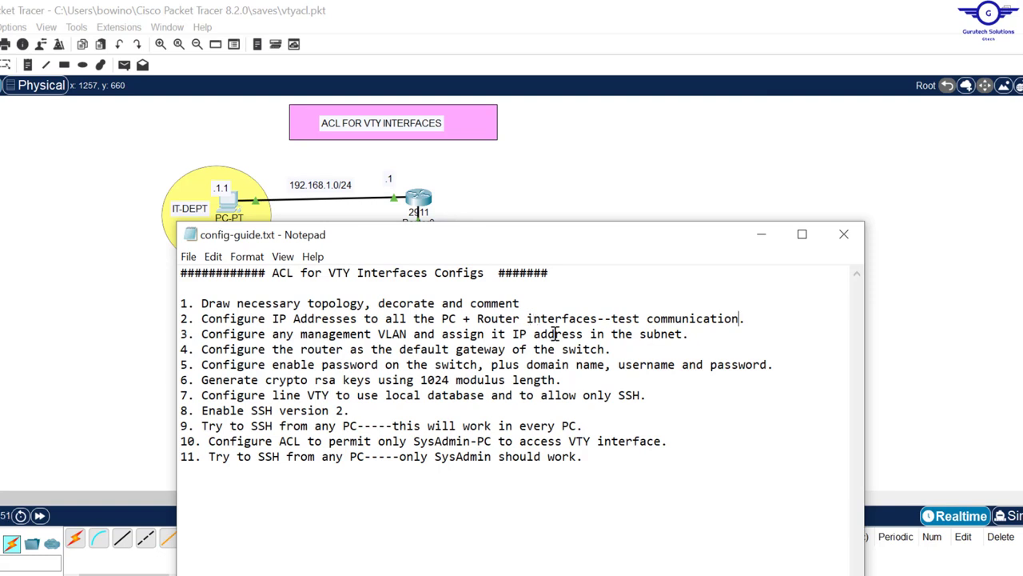
Step: Check Switch0's port status in the topology and reposition the config guide window
{"action": "left_click", "coordinate": [662, 178]}
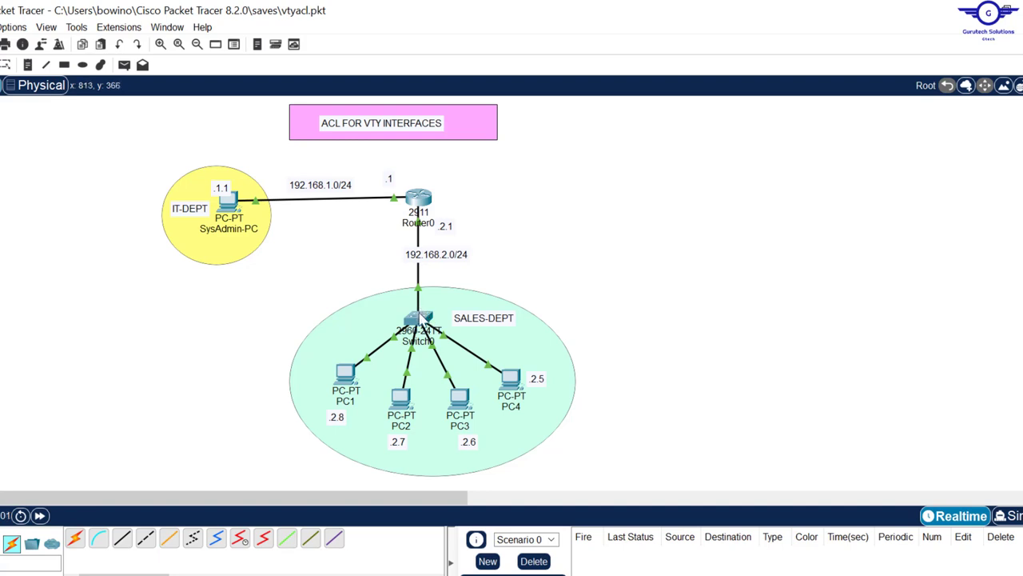
{"action": "mouse_move", "coordinate": [429, 328]}
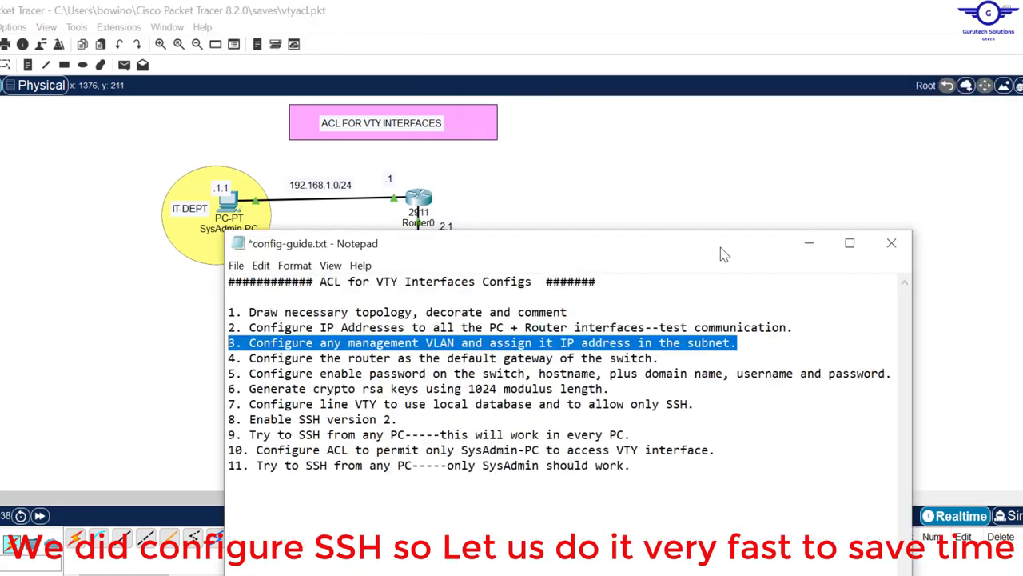
{"action": "left_click_drag", "start_coordinate": [720, 247], "coordinate": [679, 284]}
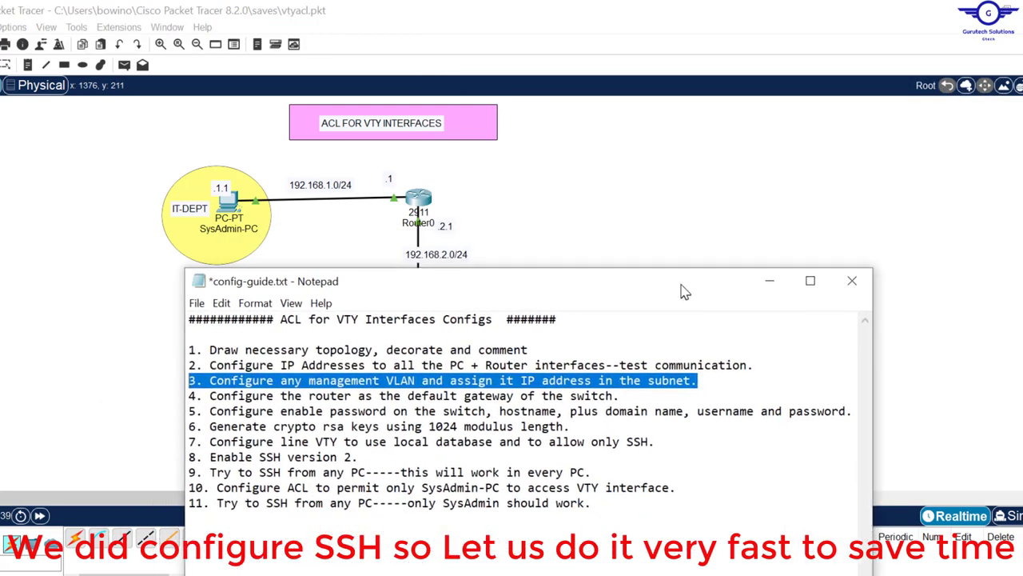
{"action": "left_click", "coordinate": [677, 238]}
Step: Open Switch0's CLI and enter privileged and global configuration mode with en and conf t
{"action": "left_click", "coordinate": [422, 323]}
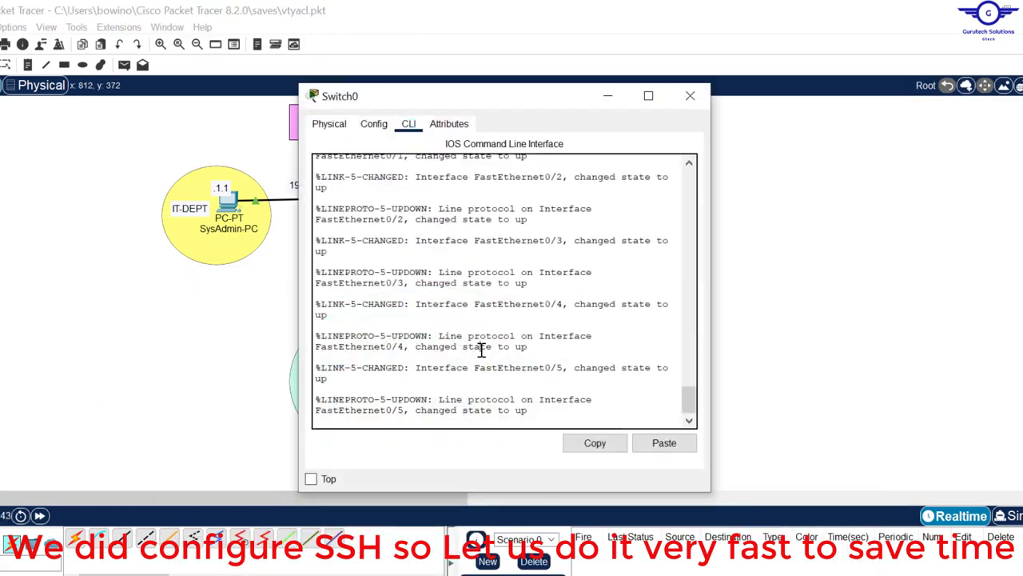
{"action": "key", "text": "Return"}
{"action": "key", "text": "Return"}
{"action": "key", "text": "Return"}
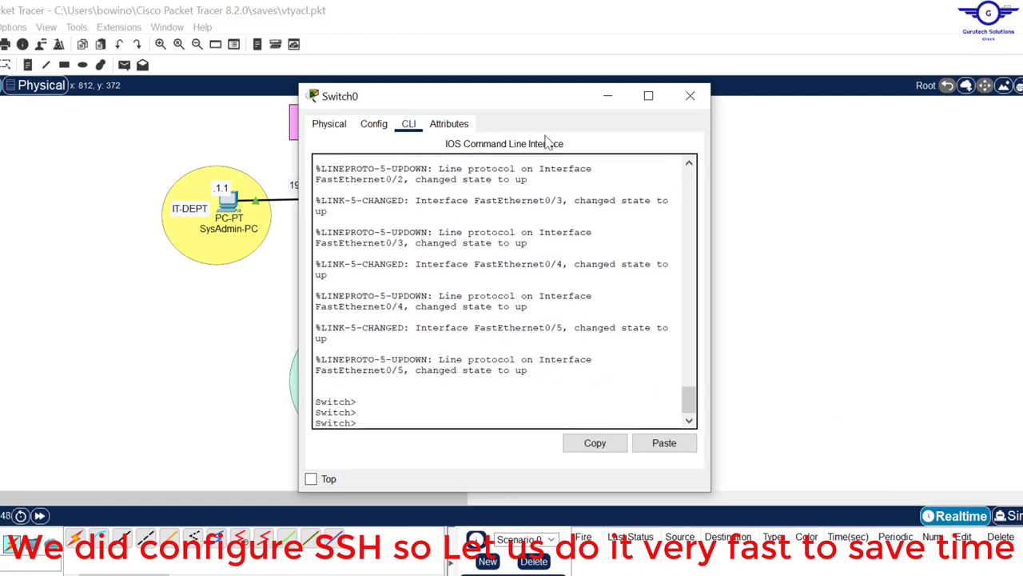
{"action": "left_click_drag", "start_coordinate": [532, 108], "coordinate": [659, 133]}
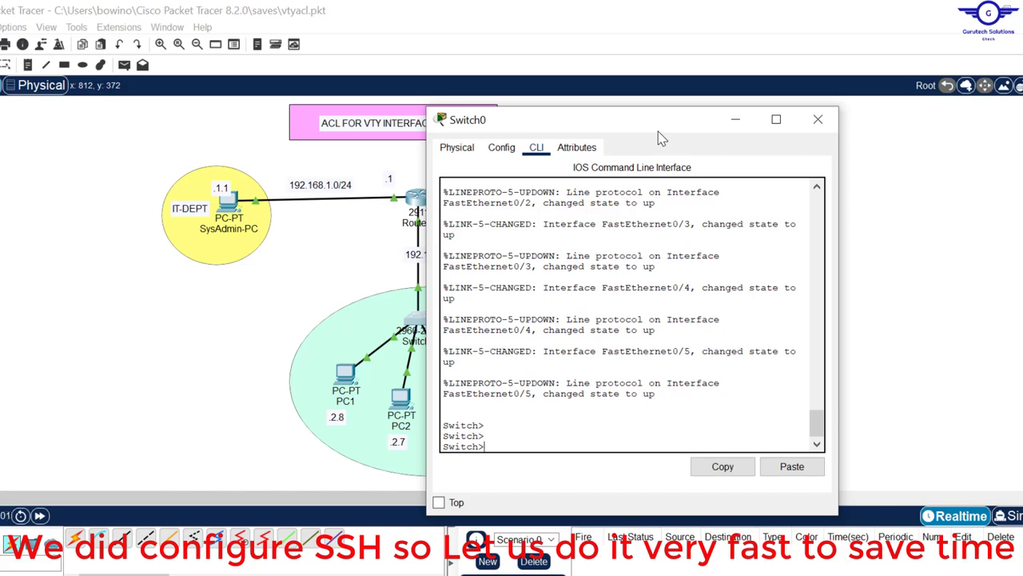
{"action": "type", "text": "en"}
{"action": "key", "text": "Return"}
{"action": "type", "text": "co"}
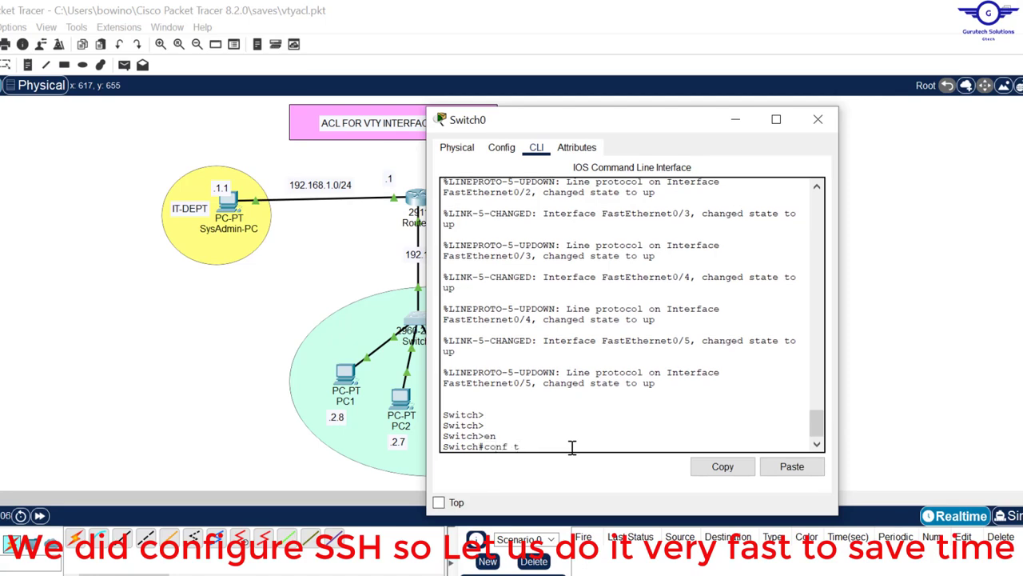
{"action": "type", "text": "nf t"}
{"action": "key", "text": "Return"}
{"action": "key", "text": "Return"}
{"action": "key", "text": "Return"}
{"action": "key", "text": "Return"}
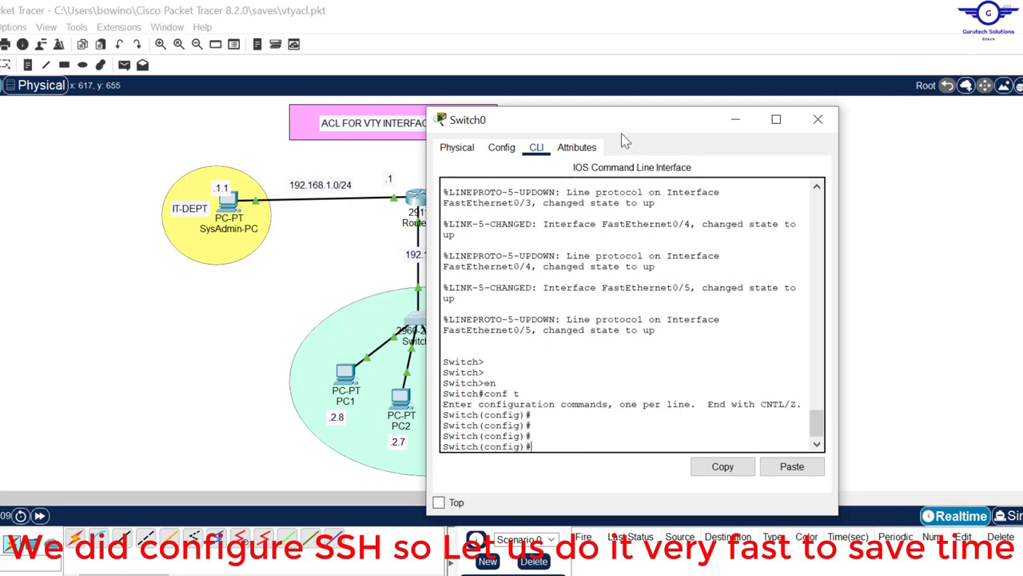
Step: Enter interface VLAN 1 and bring it up with no shut
{"action": "left_click_drag", "start_coordinate": [622, 136], "coordinate": [700, 135]}
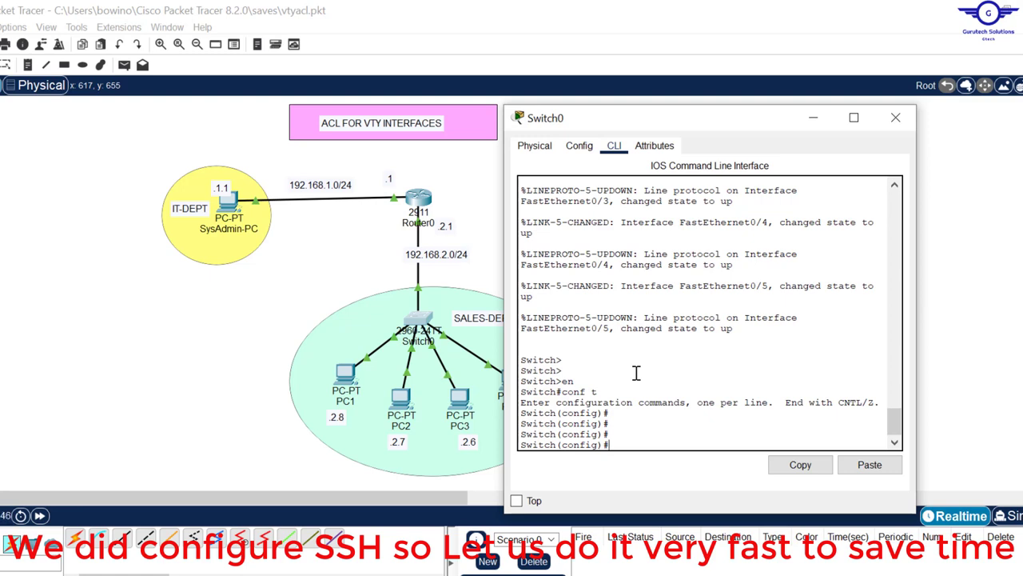
{"action": "type", "text": "int vlan 1"}
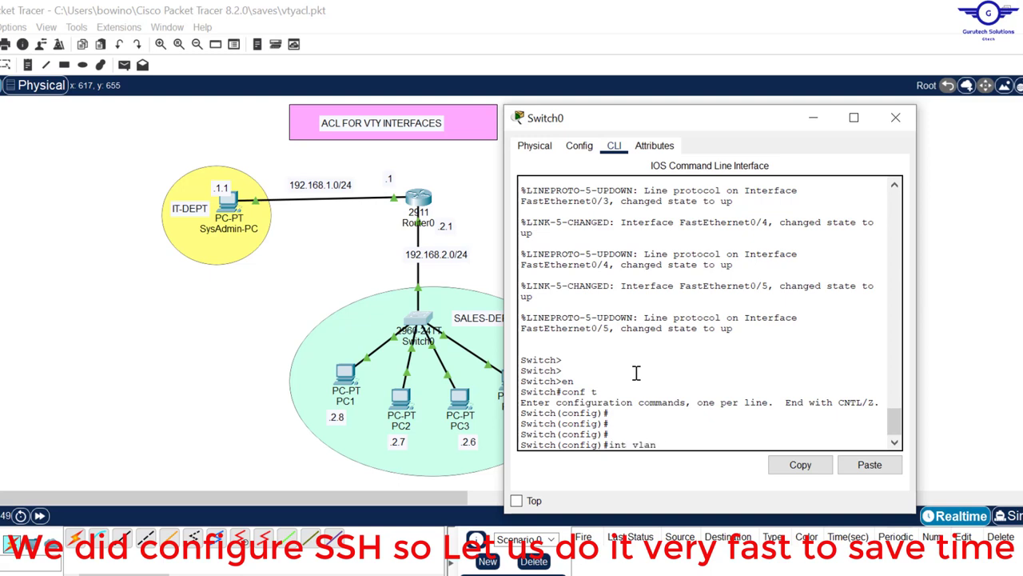
{"action": "key", "text": "Return"}
{"action": "key", "text": "Return"}
{"action": "key", "text": "Return"}
{"action": "key", "text": "Return"}
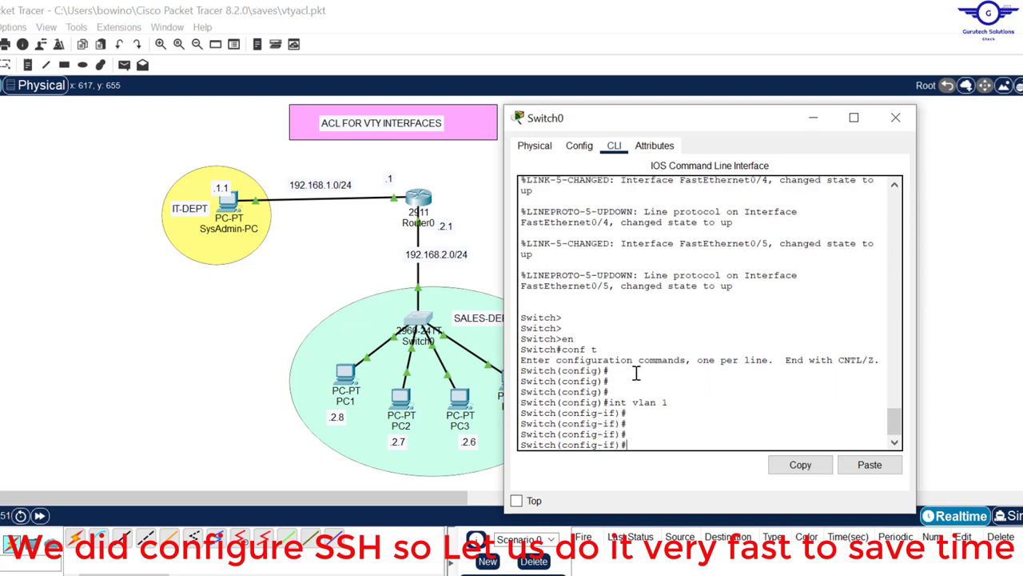
{"action": "left_click_drag", "start_coordinate": [675, 404], "coordinate": [611, 405]}
{"action": "left_click", "coordinate": [651, 414]}
{"action": "key", "text": "BackSpace"}
{"action": "key", "text": "BackSpace"}
{"action": "type", "text": "no shut"}
{"action": "key", "text": "Return"}
{"action": "key", "text": "Return"}
{"action": "key", "text": "Return"}
{"action": "key", "text": "Return"}
{"action": "key", "text": "Return"}
{"action": "key", "text": "Return"}
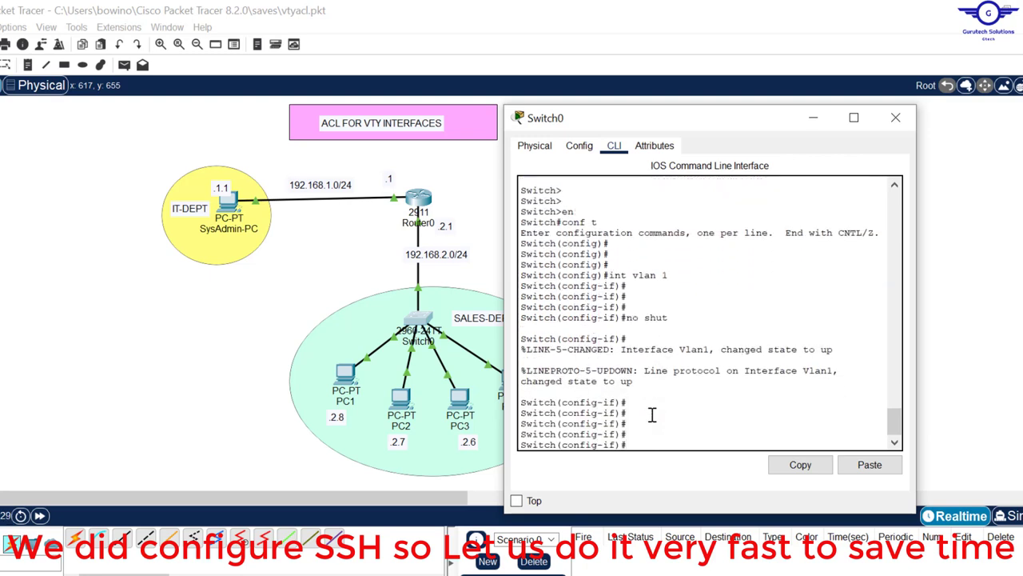
Step: Assign IP address 192.168.2.254 255.255.255.0 to the VLAN 1 interface
{"action": "key", "text": "alt+Tab"}
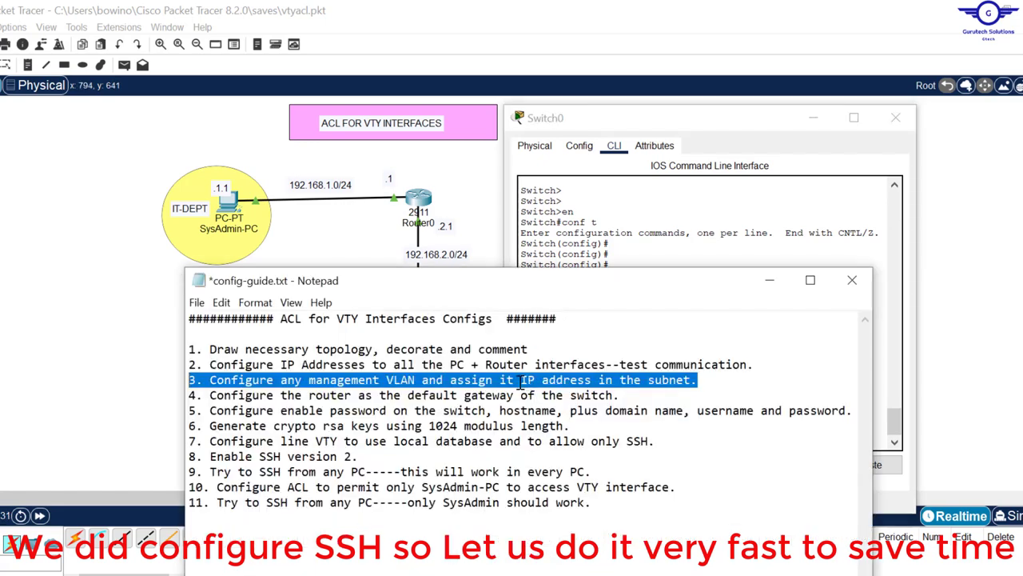
{"action": "left_click", "coordinate": [649, 243]}
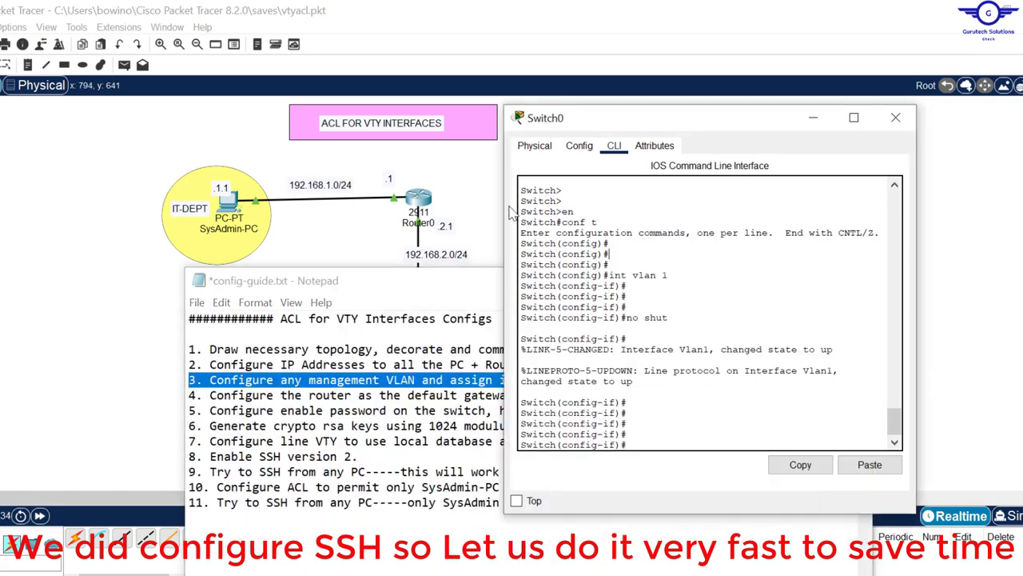
{"action": "left_click", "coordinate": [494, 245]}
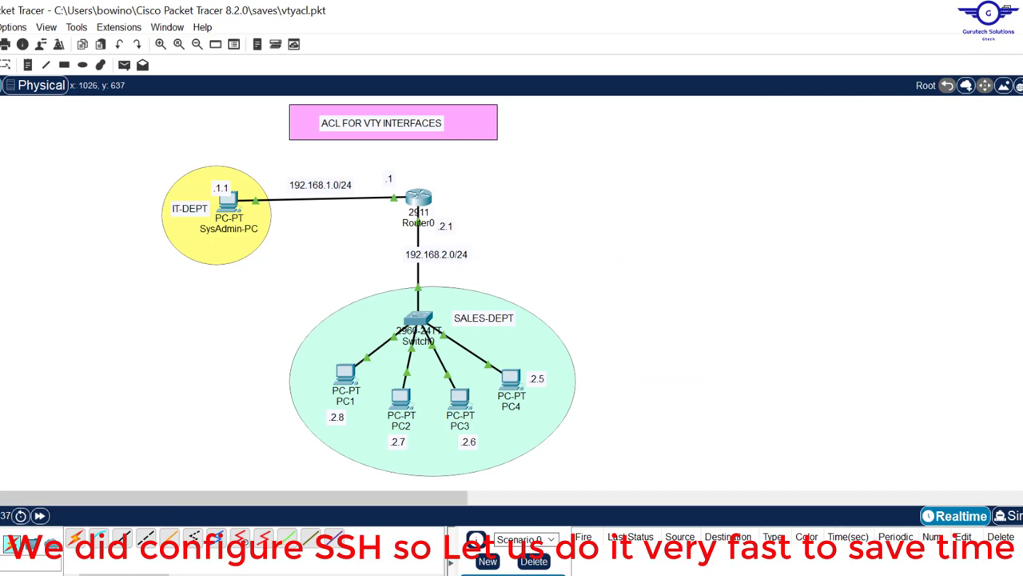
{"action": "left_click", "coordinate": [568, 573]}
{"action": "left_click", "coordinate": [607, 574]}
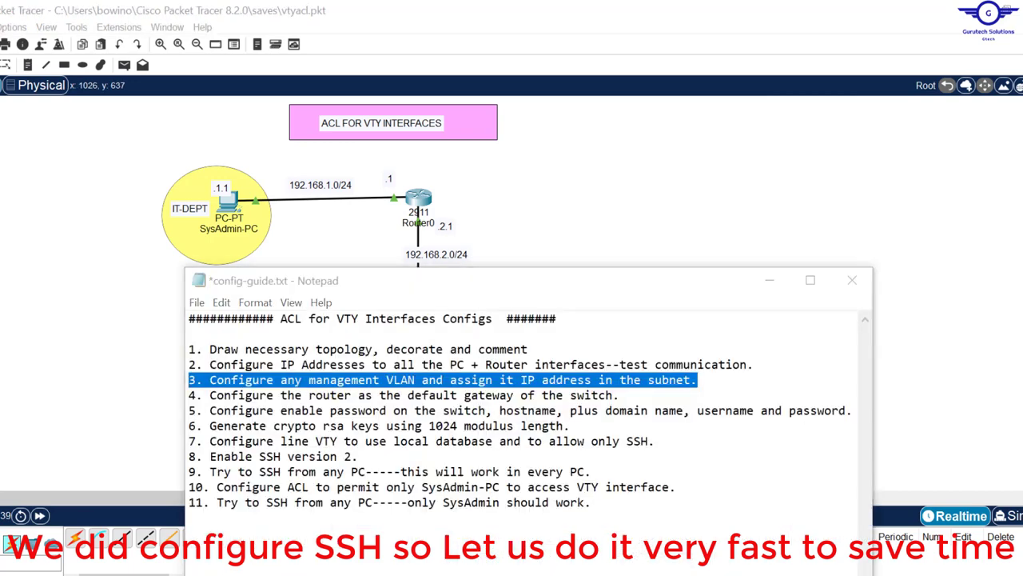
{"action": "left_click", "coordinate": [568, 574]}
{"action": "left_click", "coordinate": [645, 544]}
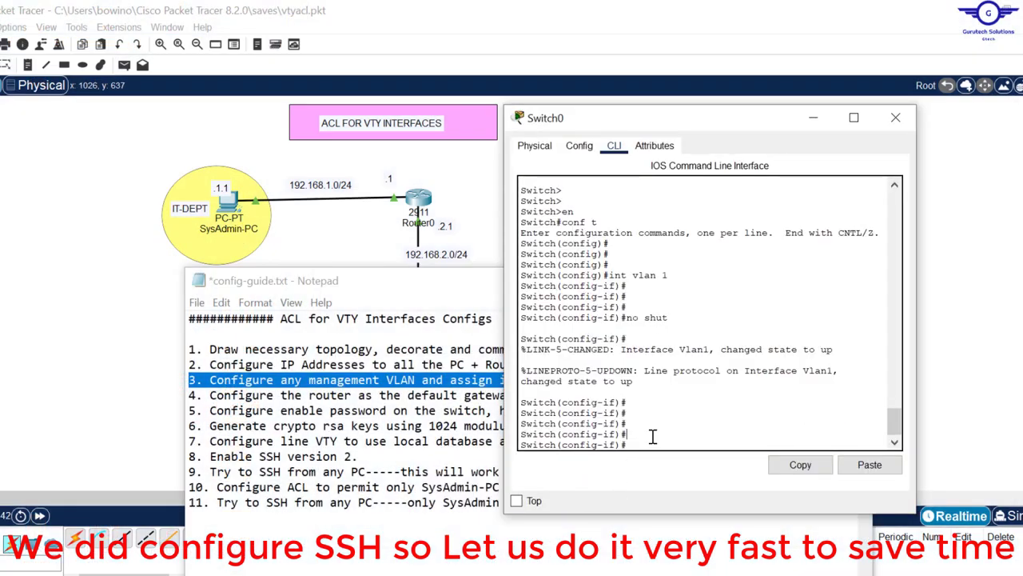
{"action": "type", "text": "ip add 192.168.2.2"}
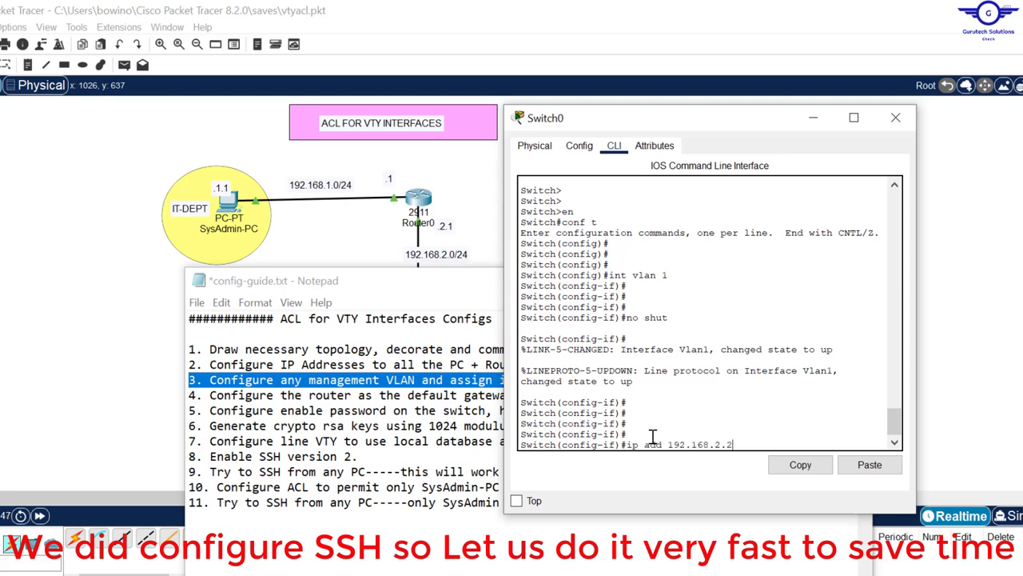
{"action": "type", "text": "54 255.255.255.0"}
{"action": "key", "text": "Return"}
{"action": "key", "text": "Return"}
{"action": "key", "text": "Return"}
{"action": "key", "text": "Return"}
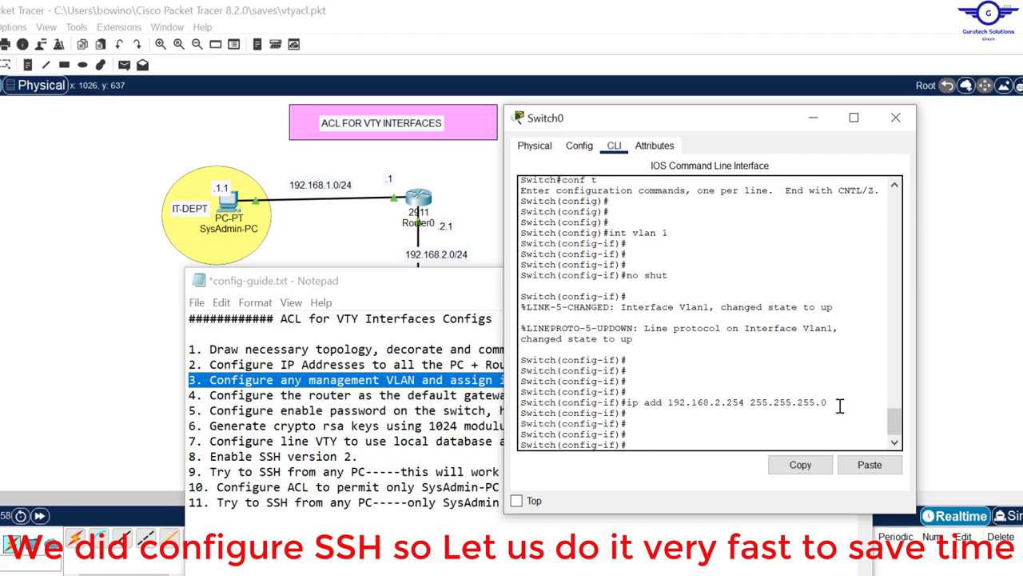
{"action": "left_click_drag", "start_coordinate": [831, 404], "coordinate": [659, 340]}
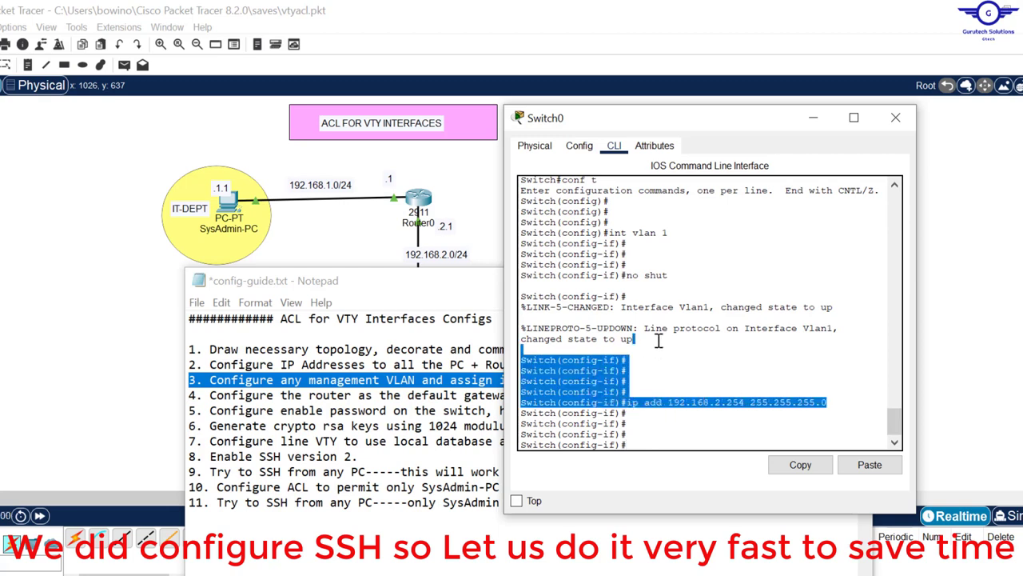
{"action": "left_click", "coordinate": [666, 236]}
{"action": "left_click_drag", "start_coordinate": [666, 237], "coordinate": [605, 232]}
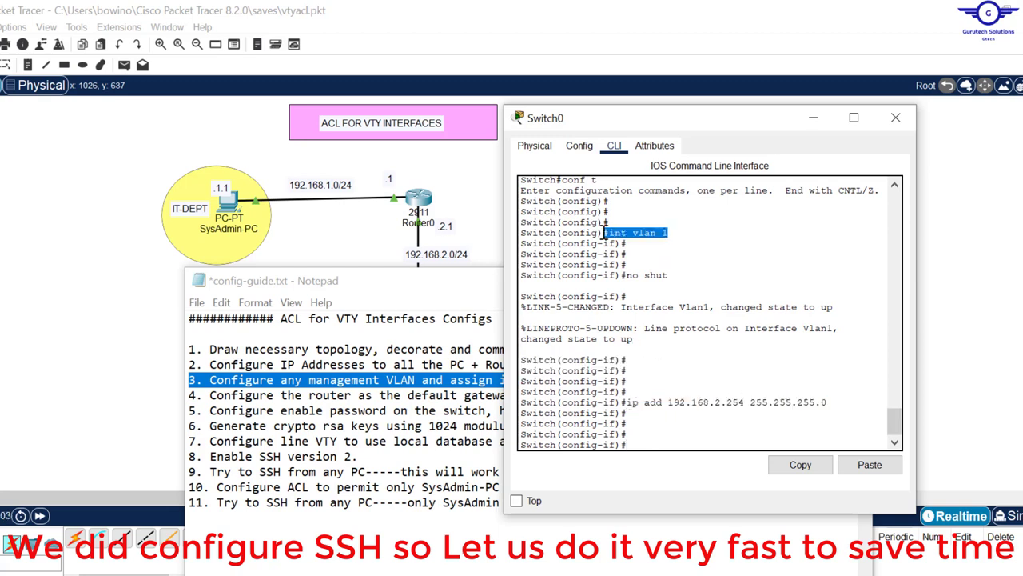
{"action": "left_click", "coordinate": [837, 399]}
{"action": "left_click_drag", "start_coordinate": [837, 398], "coordinate": [631, 397]}
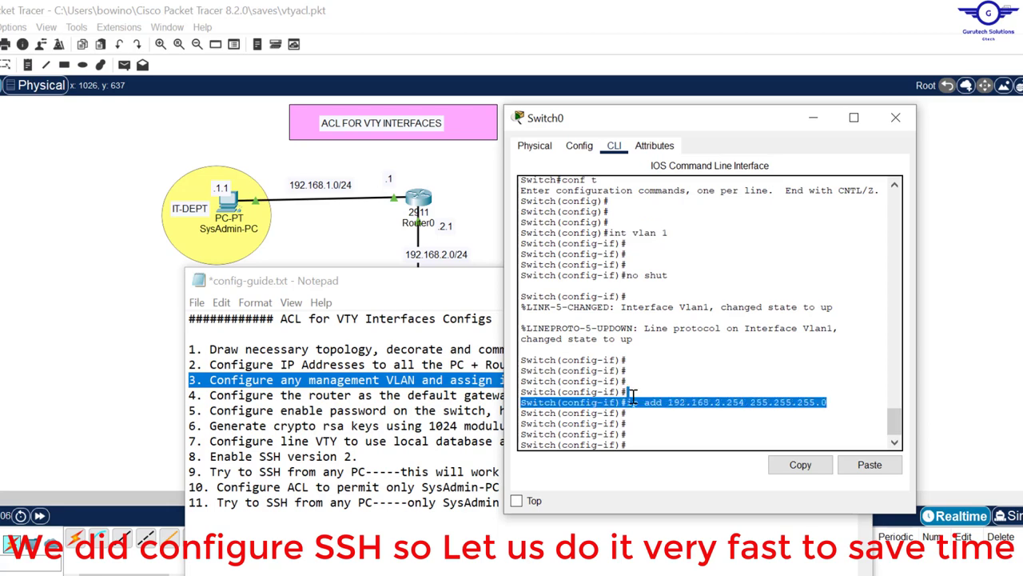
{"action": "left_click", "coordinate": [322, 394]}
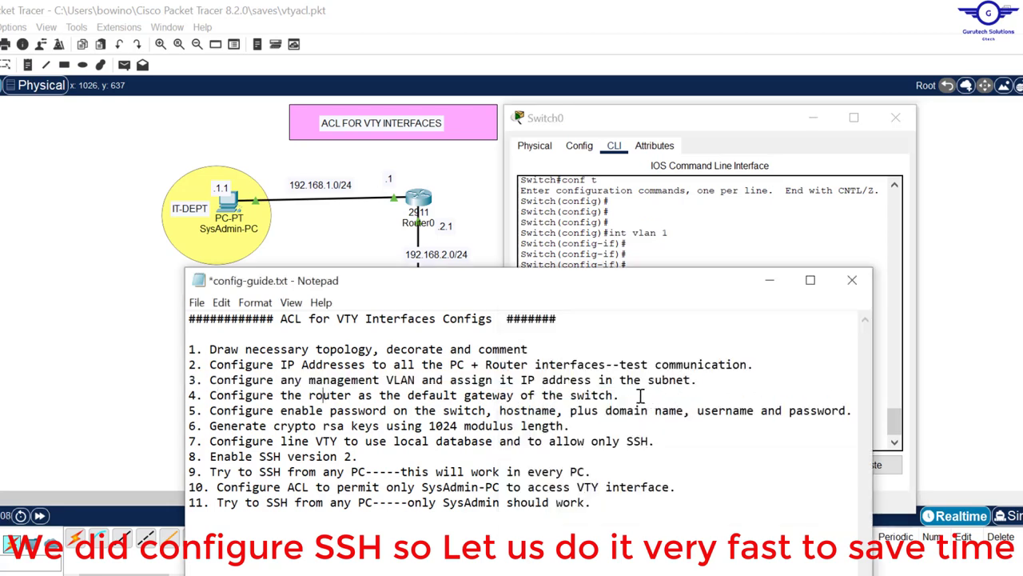
Step: Highlight the guide's default-gateway step and reopen Switch0's console
{"action": "left_click_drag", "start_coordinate": [635, 399], "coordinate": [182, 396]}
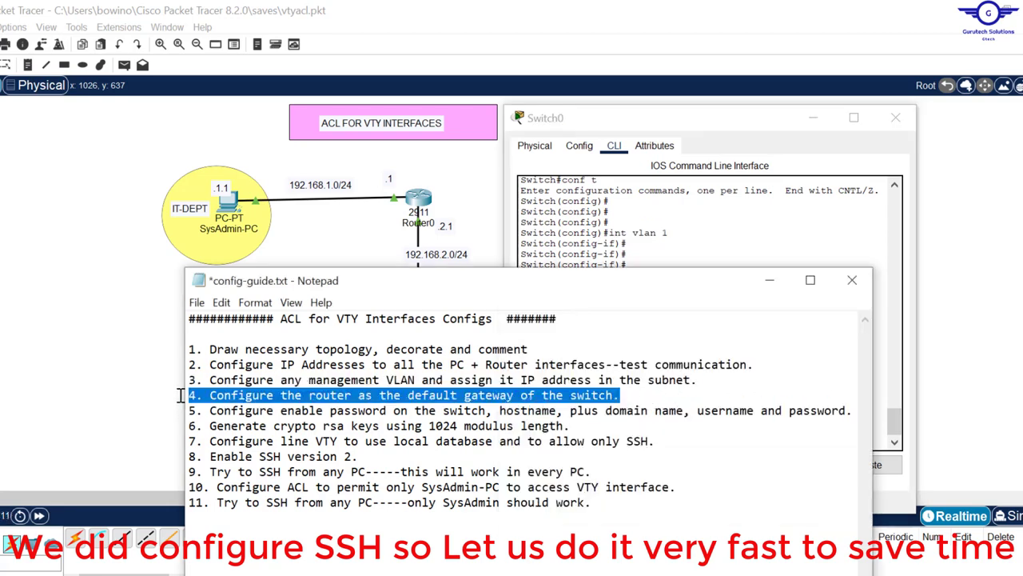
{"action": "left_click", "coordinate": [597, 219]}
{"action": "left_click", "coordinate": [477, 209]}
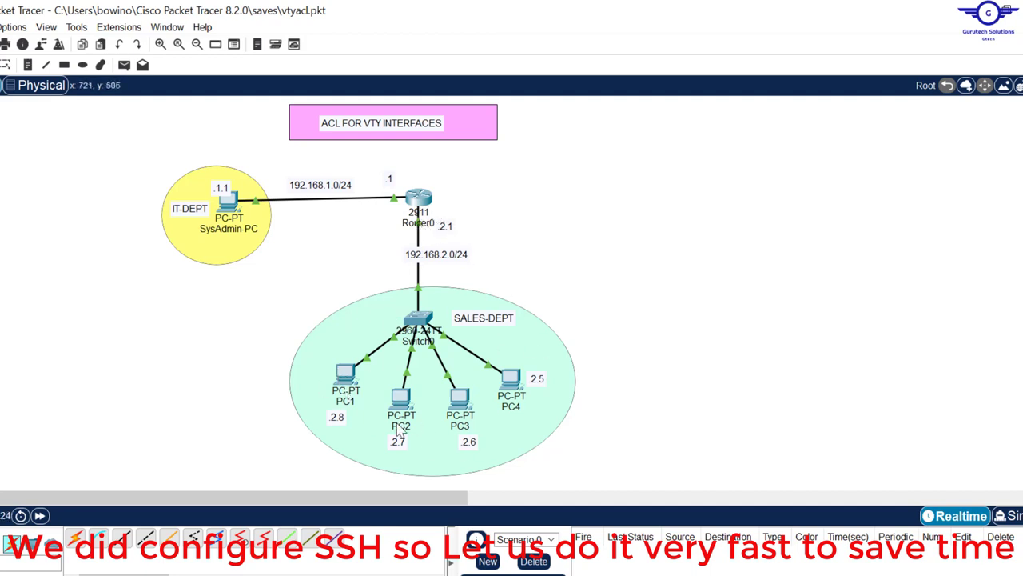
{"action": "left_click", "coordinate": [422, 324]}
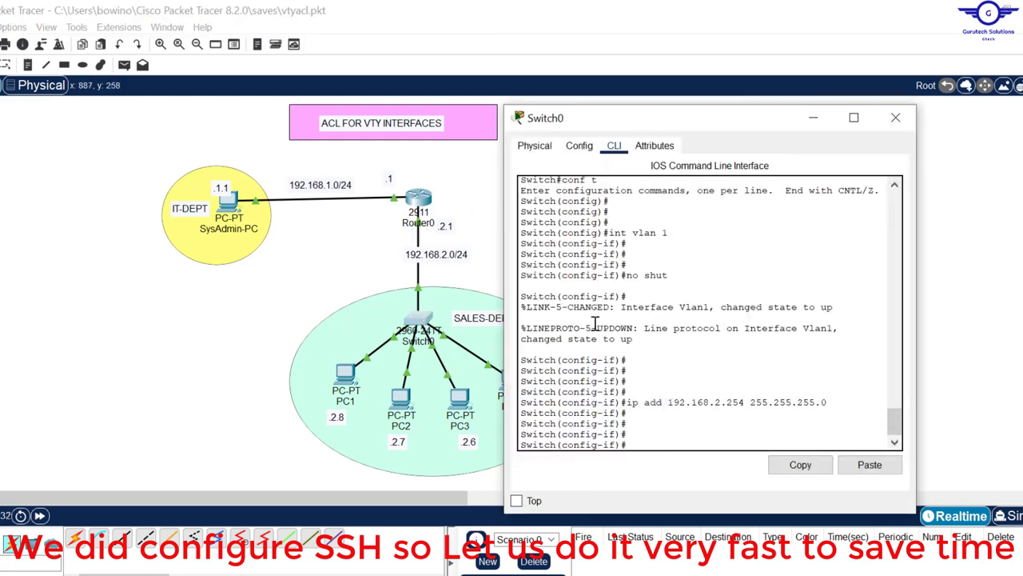
{"action": "left_click", "coordinate": [658, 436]}
Step: Exit interface mode and set Switch0's default gateway to 192.168.2.1
{"action": "type", "text": "ip de"}
{"action": "key", "text": "Tab"}
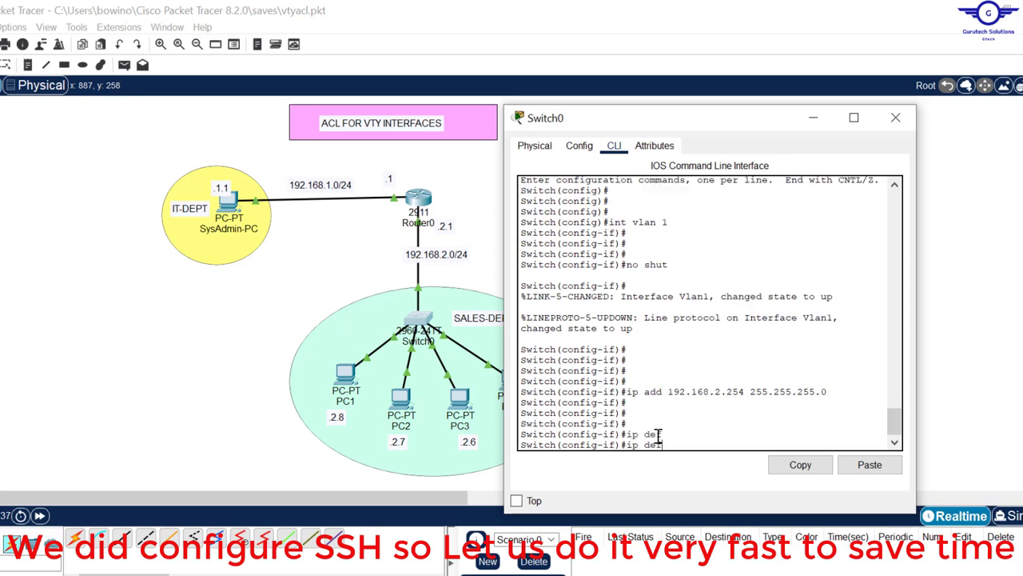
{"action": "type", "text": "fa"}
{"action": "key", "text": "Tab"}
{"action": "type", "text": "ul"}
{"action": "key", "text": "Tab"}
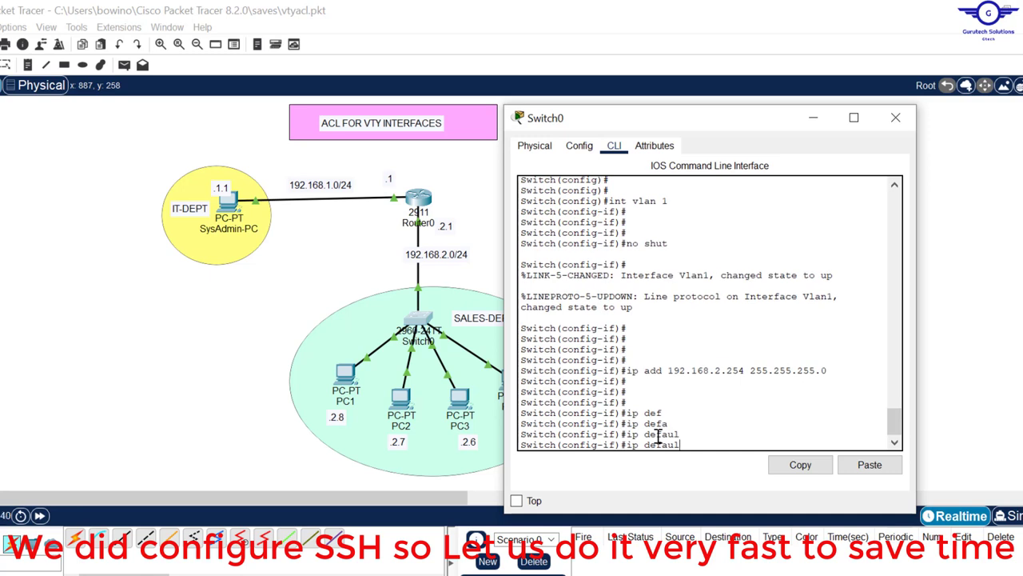
{"action": "key", "text": "BackSpace"}
{"action": "key", "text": "BackSpace"}
{"action": "key", "text": "BackSpace"}
{"action": "key", "text": "BackSpace"}
{"action": "key", "text": "BackSpace"}
{"action": "key", "text": "BackSpace"}
{"action": "key", "text": "BackSpace"}
{"action": "key", "text": "BackSpace"}
{"action": "key", "text": "BackSpace"}
{"action": "type", "text": "exit"}
{"action": "key", "text": "Return"}
{"action": "key", "text": "Return"}
{"action": "key", "text": "Return"}
{"action": "key", "text": "Return"}
{"action": "key", "text": "Return"}
{"action": "type", "text": "ip defa"}
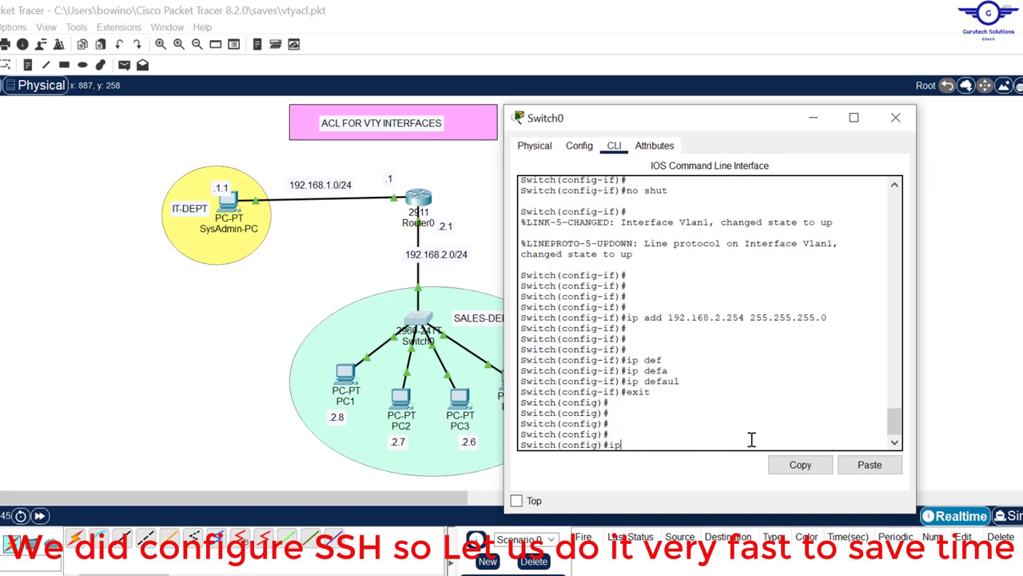
{"action": "key", "text": "Tab"}
{"action": "type", "text": "19"}
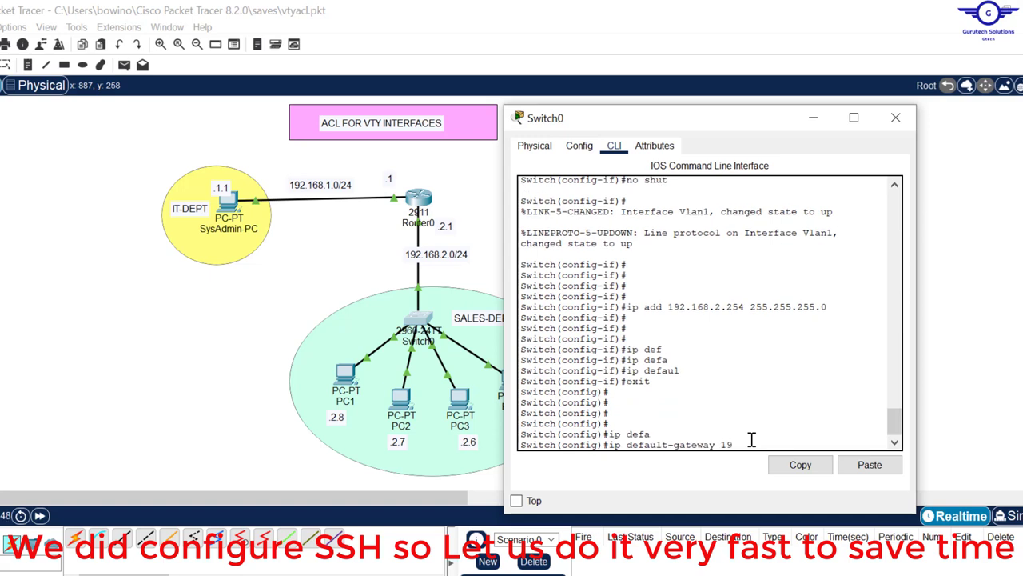
{"action": "type", "text": "2.168.2.1"}
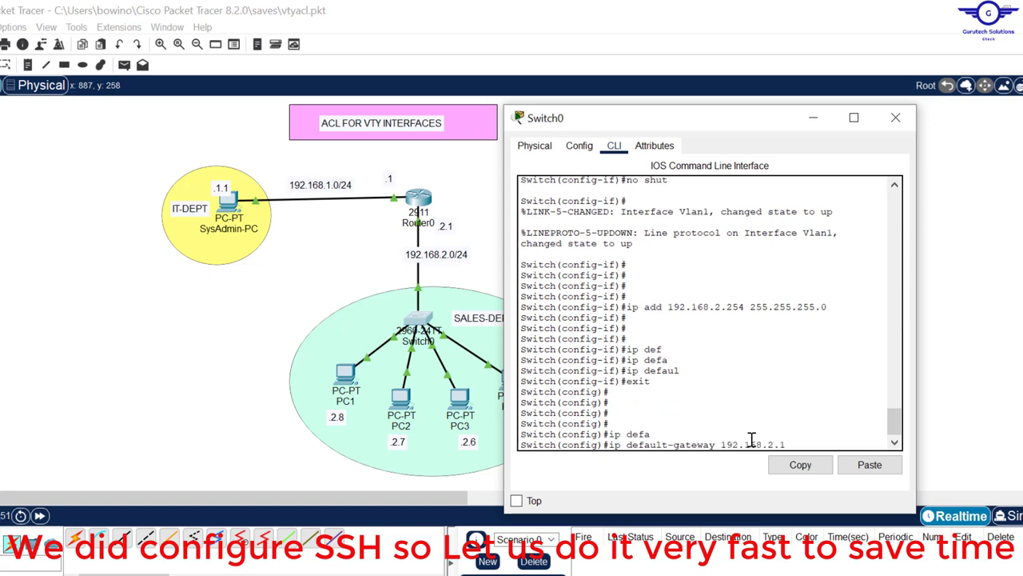
{"action": "key", "text": "Return"}
Step: Leave configuration mode and ping the gateway 192.168.2.1, getting 80 percent success
{"action": "type", "text": "ex"}
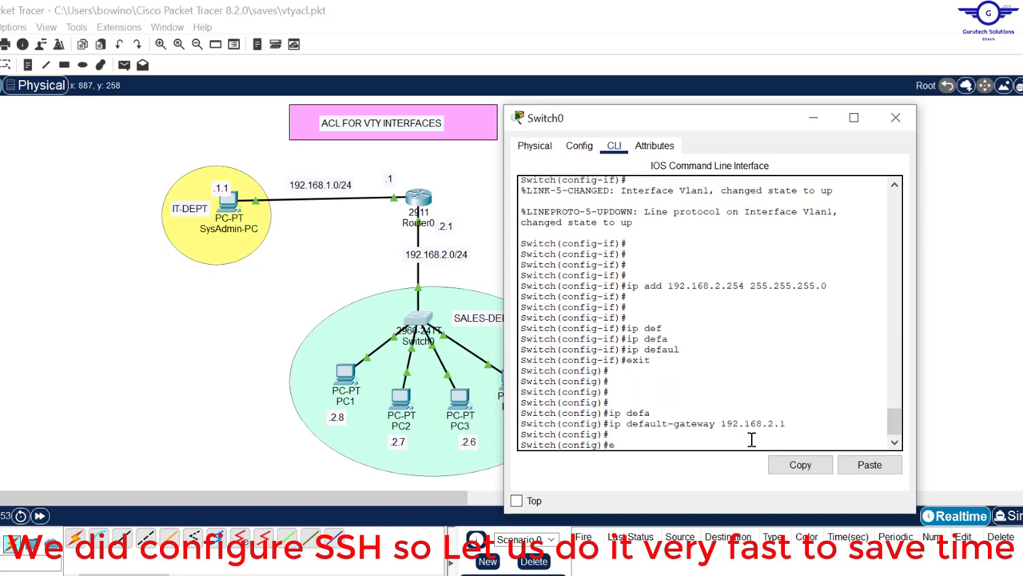
{"action": "key", "text": "Return"}
{"action": "key", "text": "Return"}
{"action": "key", "text": "Return"}
{"action": "key", "text": "Return"}
{"action": "key", "text": "Return"}
{"action": "type", "text": "ping"}
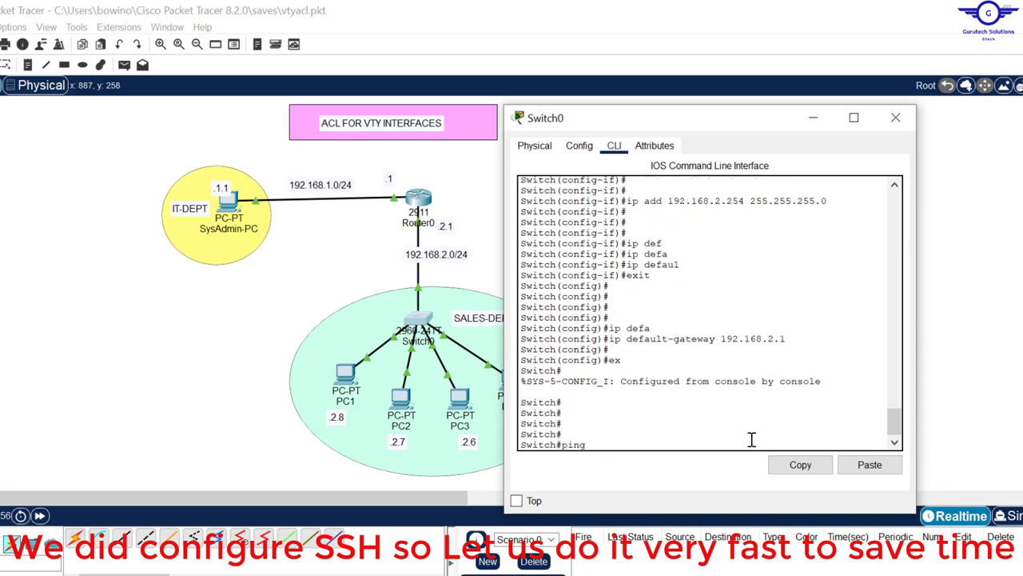
{"action": "type", "text": " 192.168.2.1"}
{"action": "key", "text": "Return"}
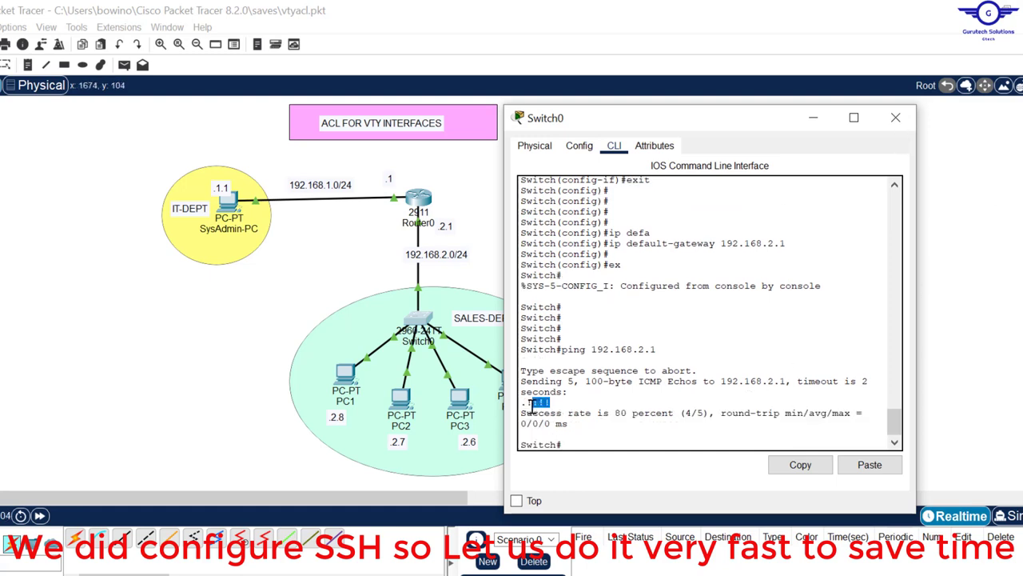
{"action": "key", "text": "Up"}
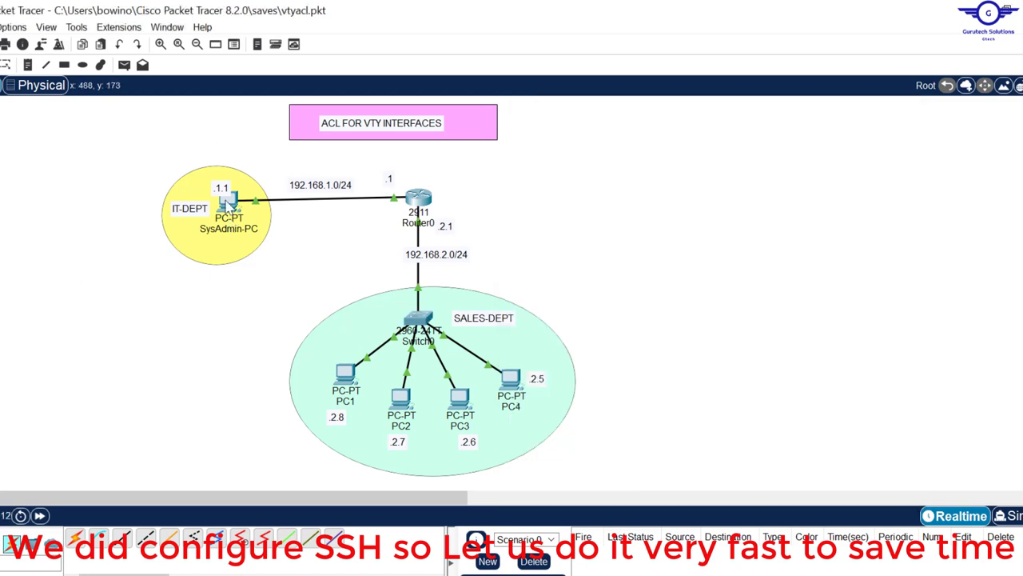
Step: Correct SysAdmin-PC's address note in the diagram from .1.1 to .1.5
{"action": "mouse_move", "coordinate": [226, 214]}
{"action": "double_click", "coordinate": [226, 187]}
{"action": "type", "text": "5"}
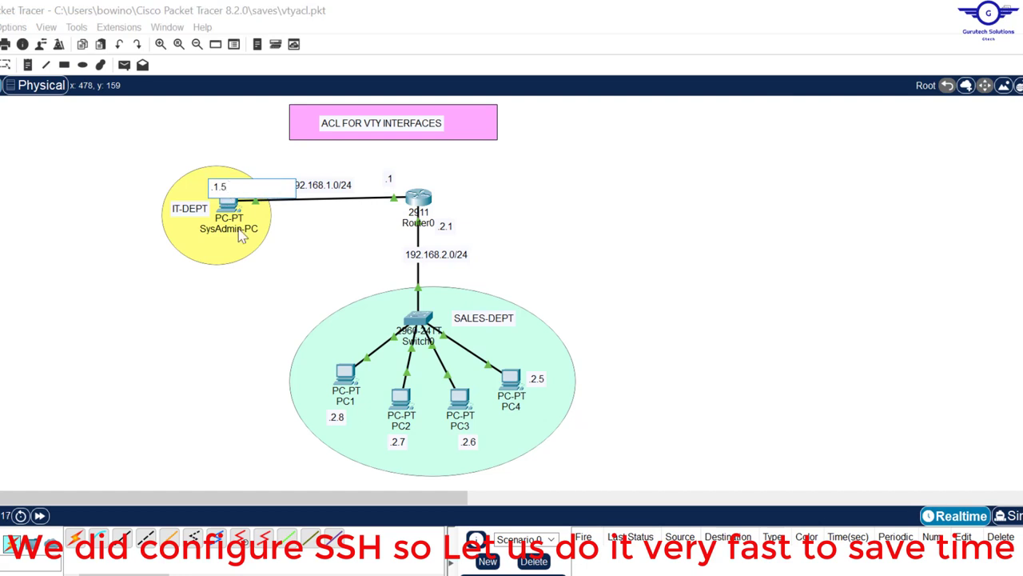
{"action": "left_click", "coordinate": [247, 345]}
Step: Ping SysAdmin-PC at 192.168.1.5 from Switch0, succeeding at 100 percent
{"action": "left_click", "coordinate": [432, 324]}
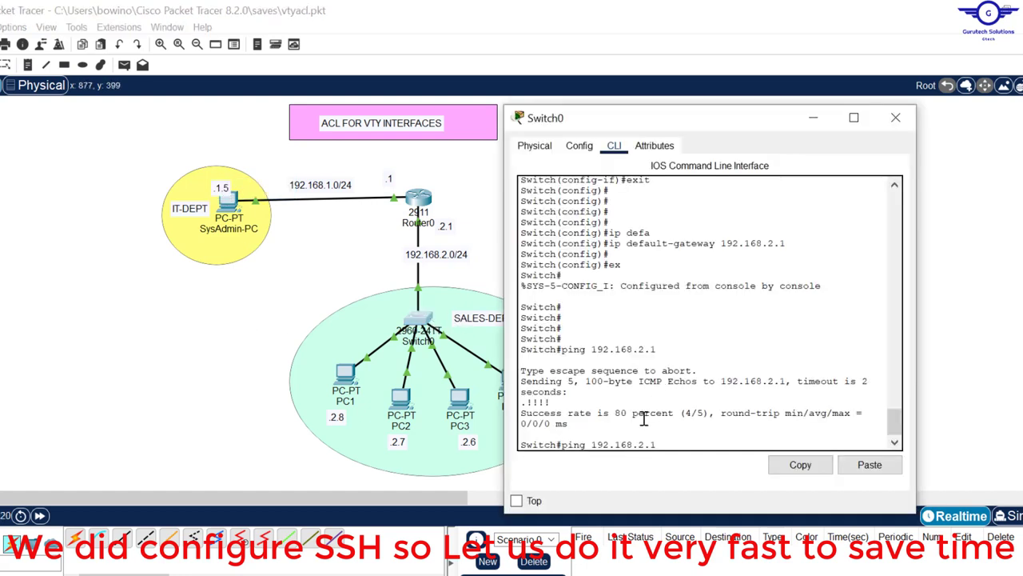
{"action": "key", "text": "BackSpace"}
{"action": "key", "text": "BackSpace"}
{"action": "key", "text": "Return"}
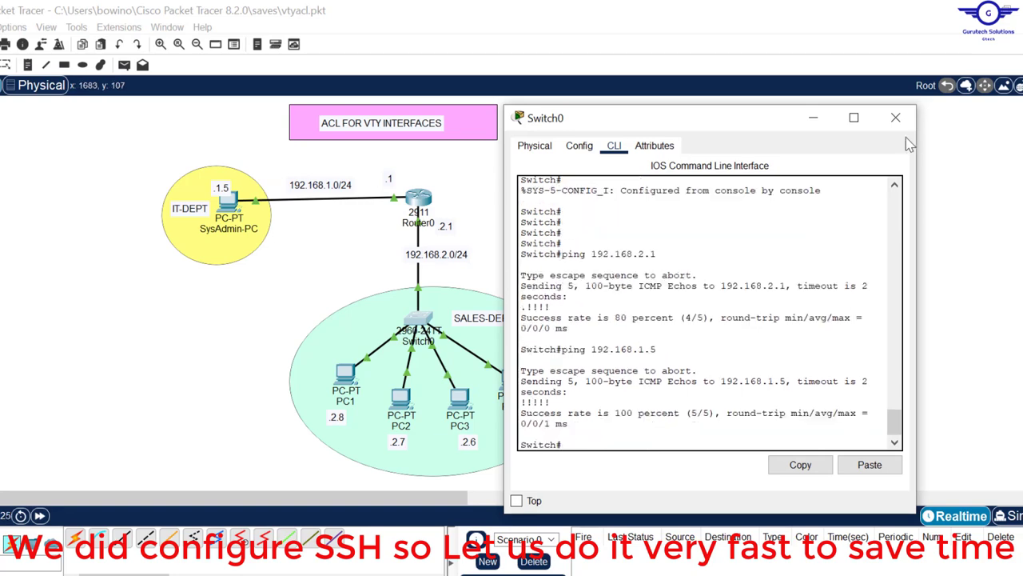
{"action": "left_click", "coordinate": [896, 117]}
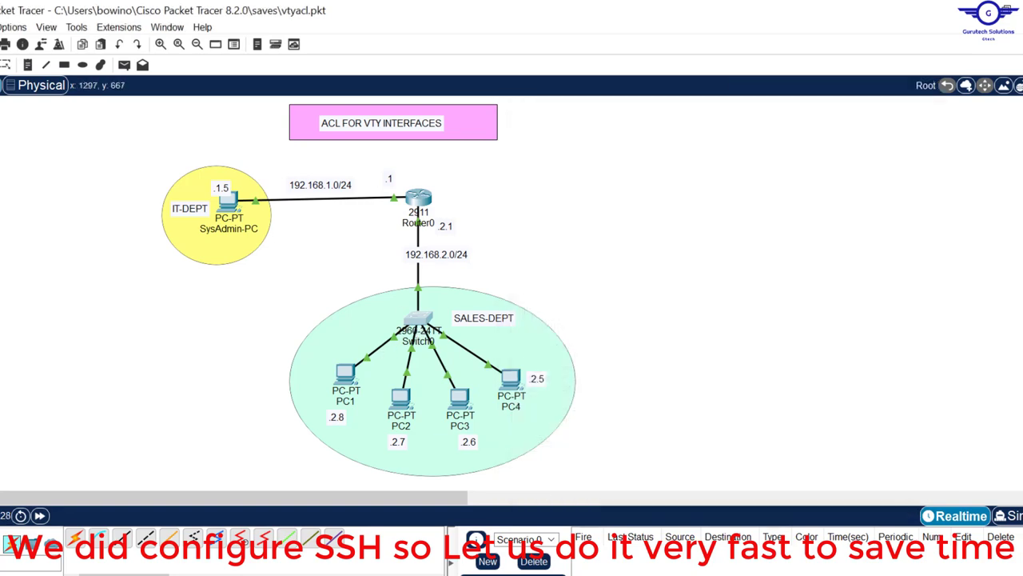
{"action": "left_click", "coordinate": [711, 574]}
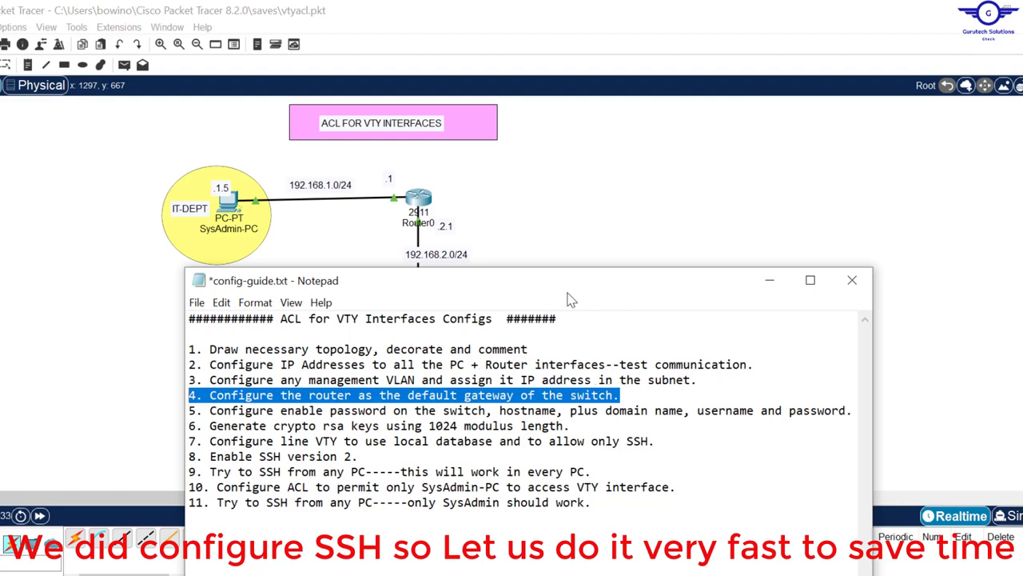
Step: Move the notes down, highlight guide step 5 on passwords and domain name, then minimize Notepad
{"action": "left_click_drag", "start_coordinate": [569, 292], "coordinate": [584, 333]}
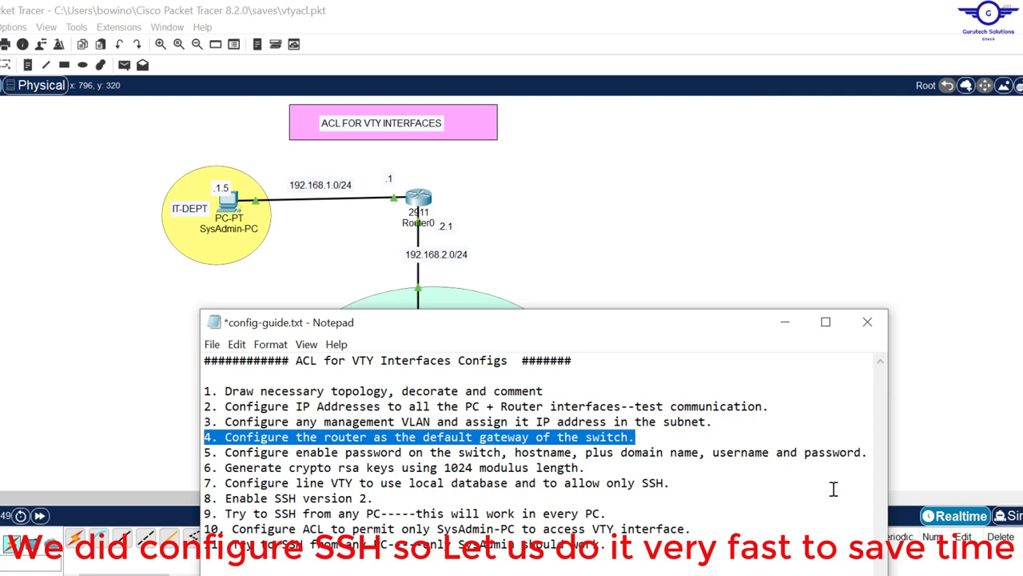
{"action": "left_click_drag", "start_coordinate": [226, 452], "coordinate": [891, 453]}
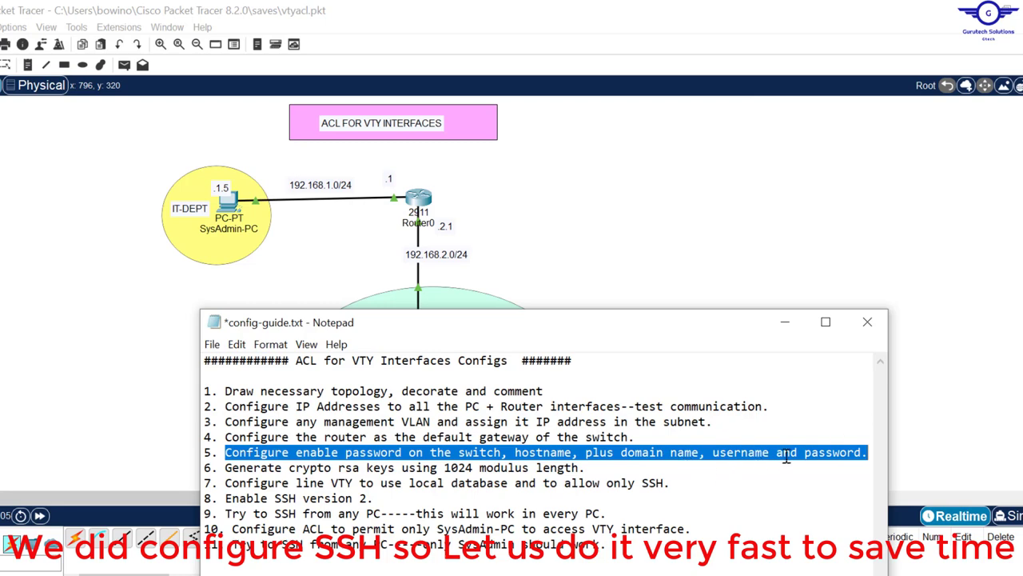
{"action": "left_click", "coordinate": [741, 253]}
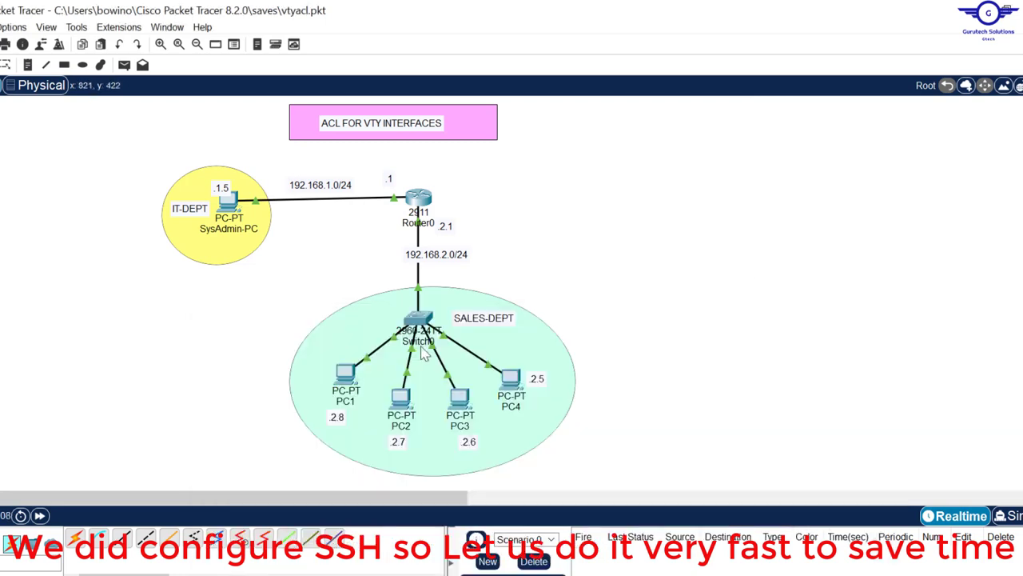
Step: Rename Switch0 to TEST-SSH in global configuration mode
{"action": "left_click", "coordinate": [419, 321]}
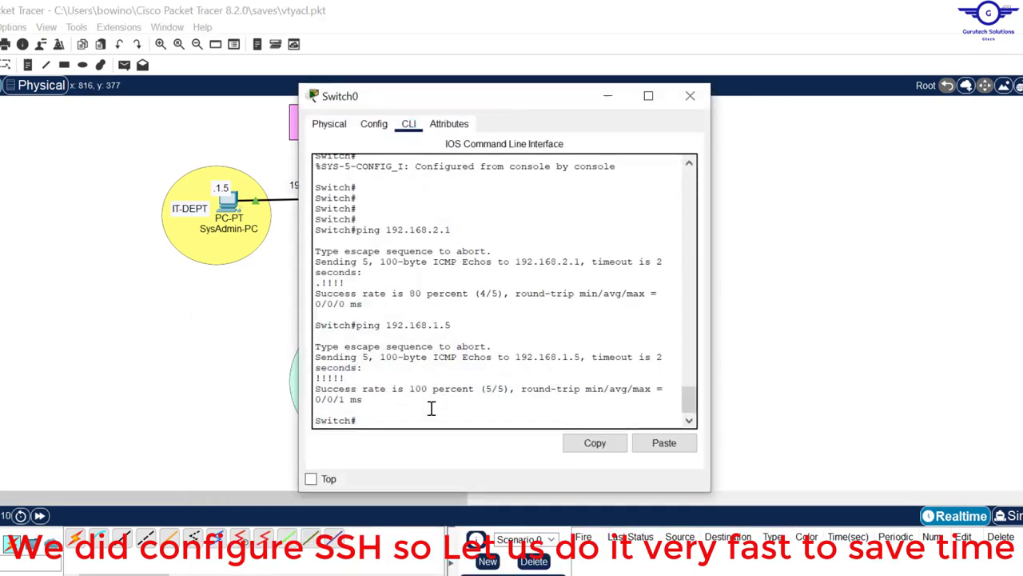
{"action": "key", "text": "Return"}
{"action": "key", "text": "Return"}
{"action": "type", "text": "conf t"}
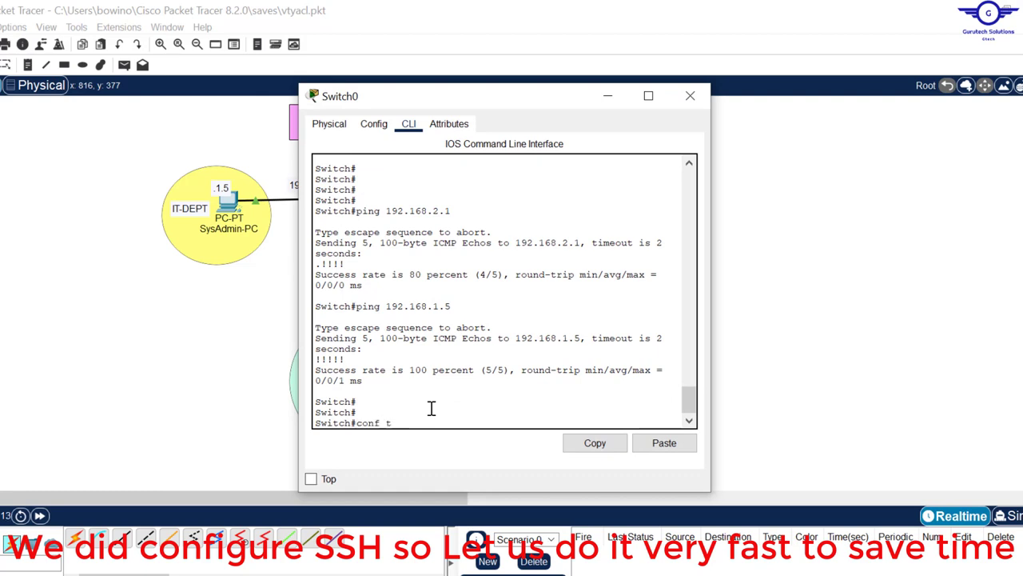
{"action": "key", "text": "Return"}
{"action": "key", "text": "Return"}
{"action": "key", "text": "Return"}
{"action": "type", "text": "host"}
{"action": "key", "text": "Tab"}
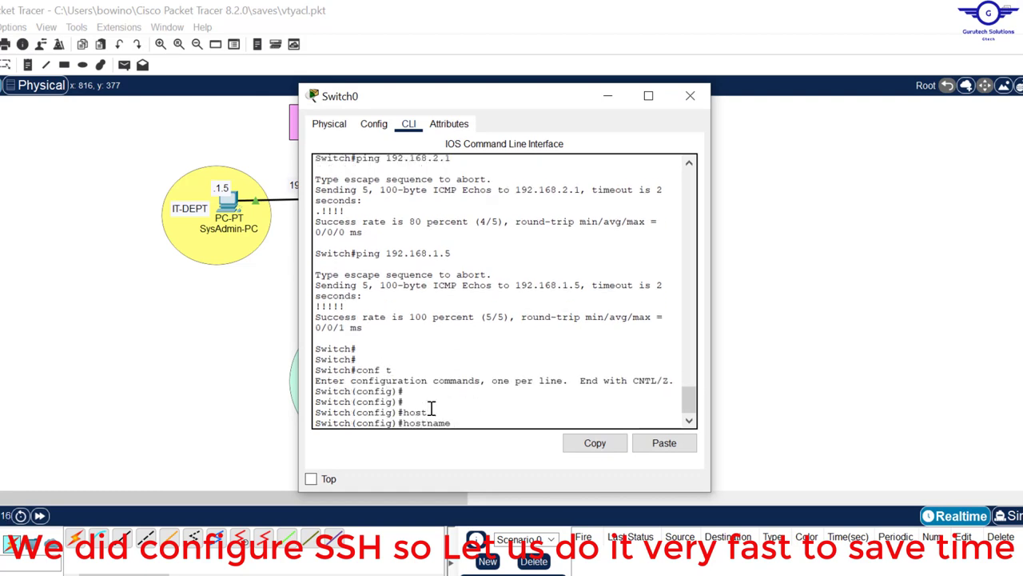
{"action": "type", "text": "TEST-SSH"}
{"action": "key", "text": "Return"}
{"action": "key", "text": "Return"}
{"action": "key", "text": "Return"}
{"action": "key", "text": "Return"}
{"action": "key", "text": "Return"}
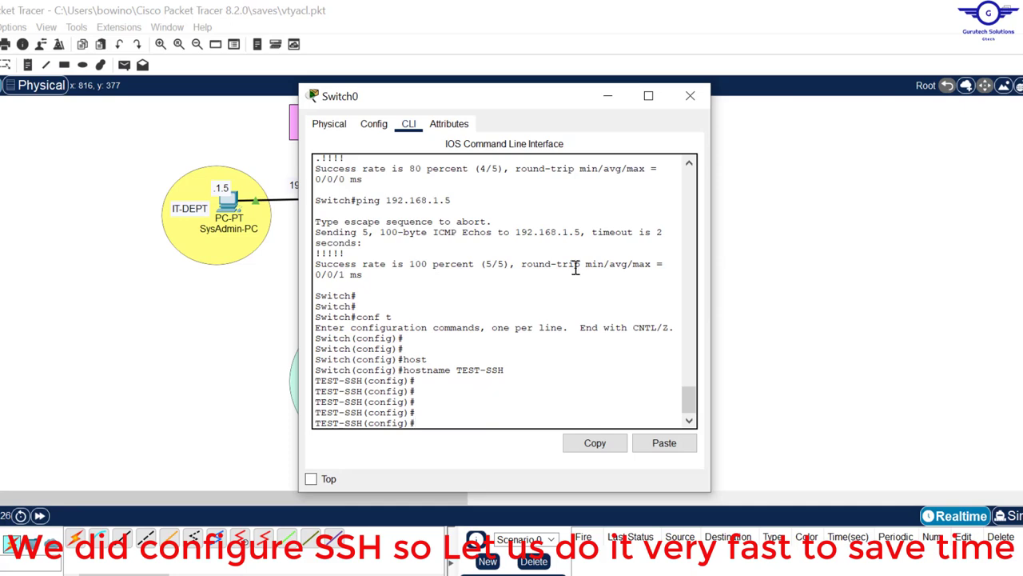
Step: Set an enable password on the switch
{"action": "left_click_drag", "start_coordinate": [557, 110], "coordinate": [635, 151]}
{"action": "key", "text": "alt+Tab"}
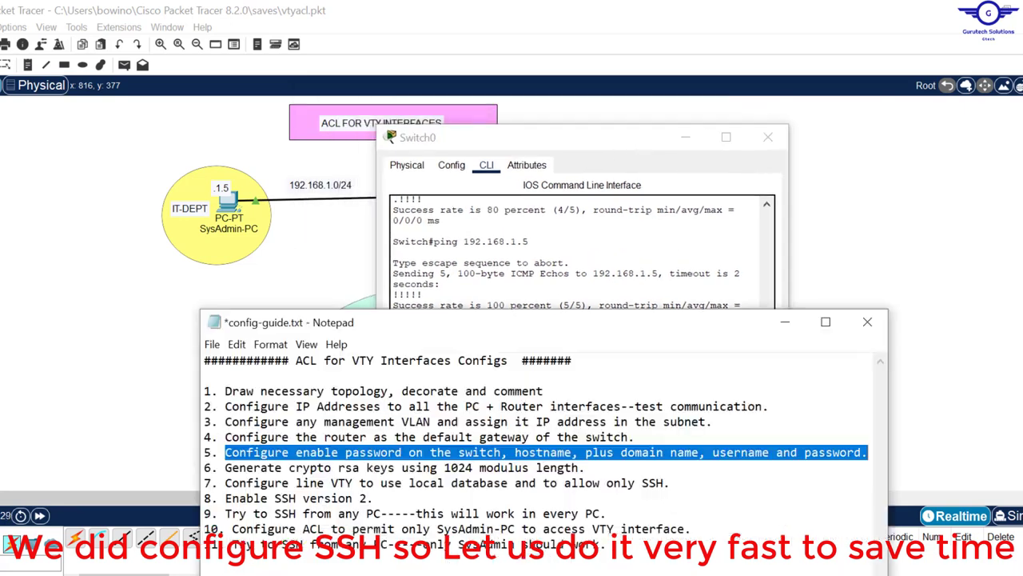
{"action": "left_click_drag", "start_coordinate": [583, 336], "coordinate": [526, 239]}
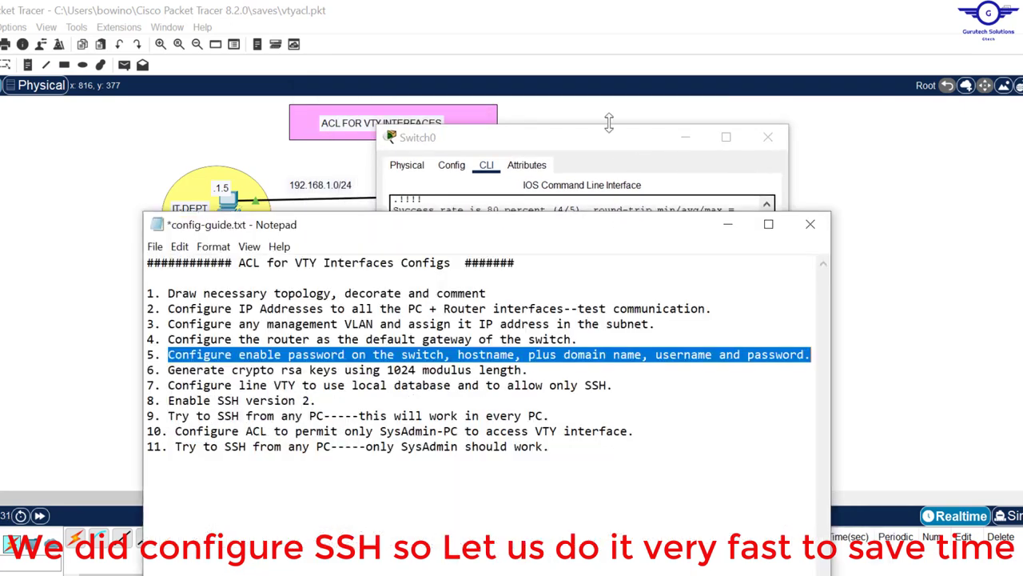
{"action": "left_click", "coordinate": [633, 156]}
{"action": "left_click_drag", "start_coordinate": [621, 141], "coordinate": [672, 151]}
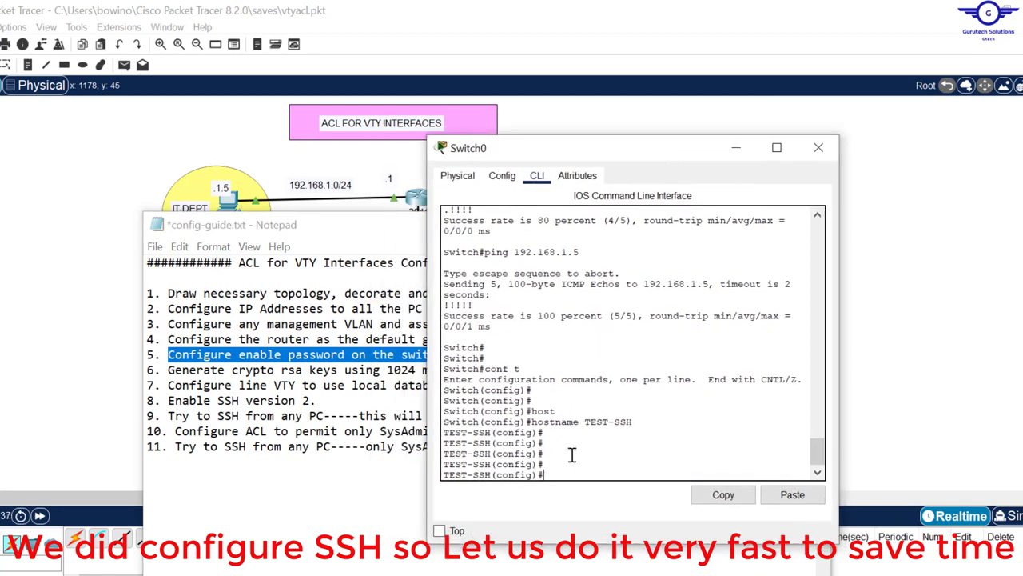
{"action": "type", "text": "enab"}
{"action": "key", "text": "Tab"}
{"action": "type", "text": "p"}
{"action": "key", "text": "Tab"}
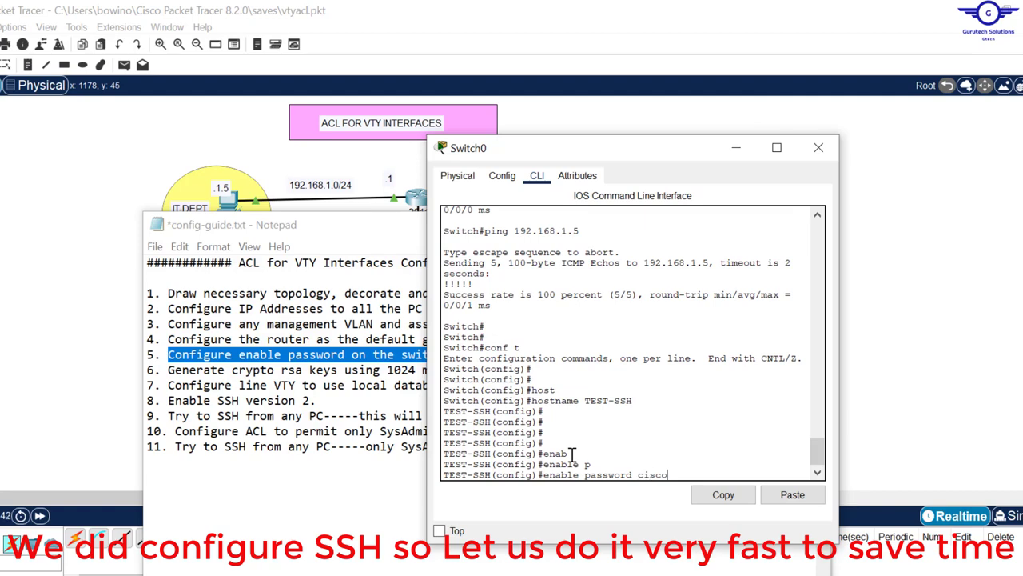
{"action": "type", "text": "cisco"}
{"action": "key", "text": "Return"}
{"action": "key", "text": "Return"}
{"action": "key", "text": "Return"}
{"action": "key", "text": "Return"}
Step: Set the switch's IP domain name to cisco.com
{"action": "left_click_drag", "start_coordinate": [639, 156], "coordinate": [402, 168]}
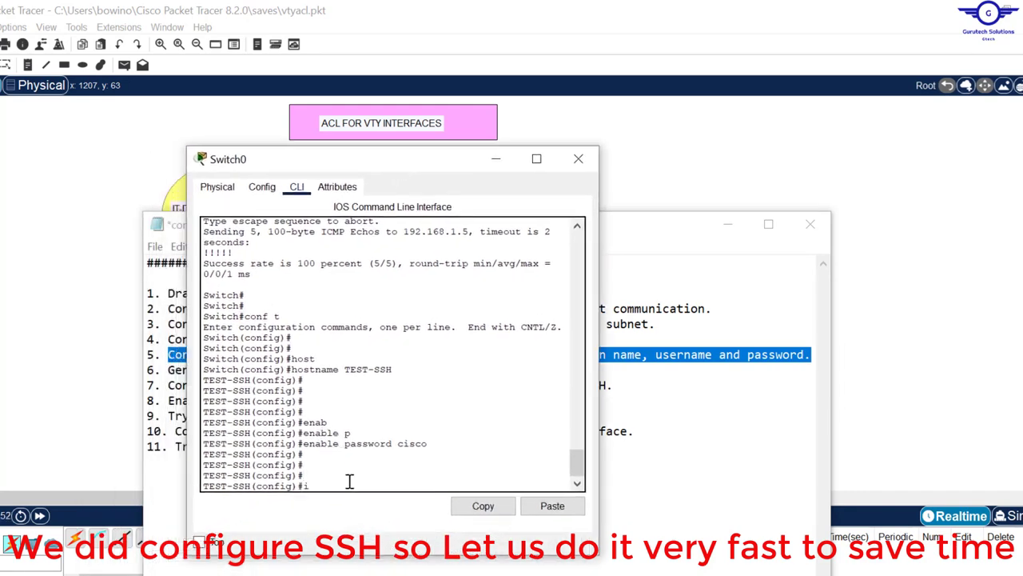
{"action": "type", "text": "p domain-n"}
{"action": "key", "text": "Tab"}
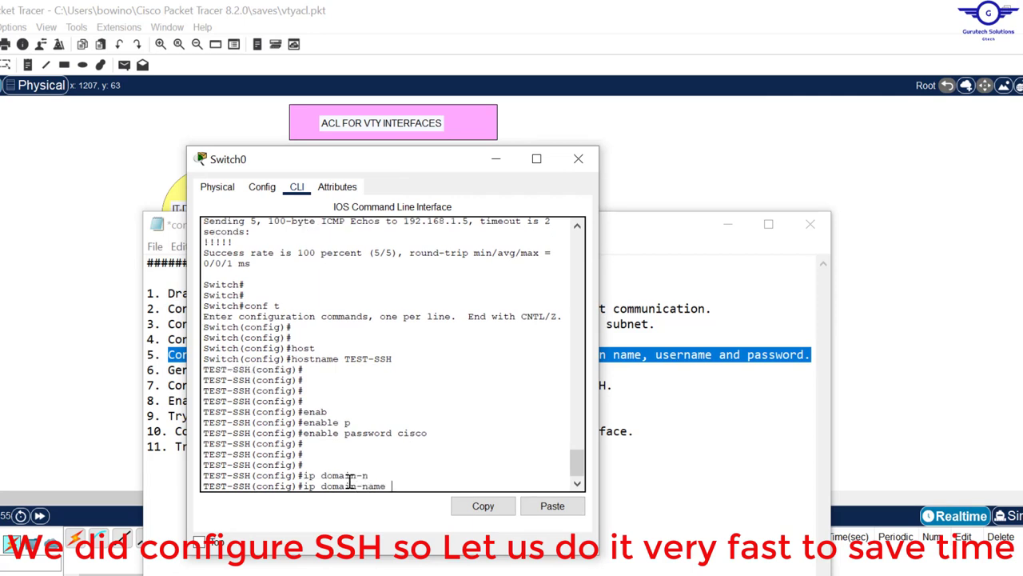
{"action": "type", "text": "cisc"}
{"action": "key", "text": "Return"}
{"action": "key", "text": "Return"}
{"action": "key", "text": "Return"}
{"action": "key", "text": "Return"}
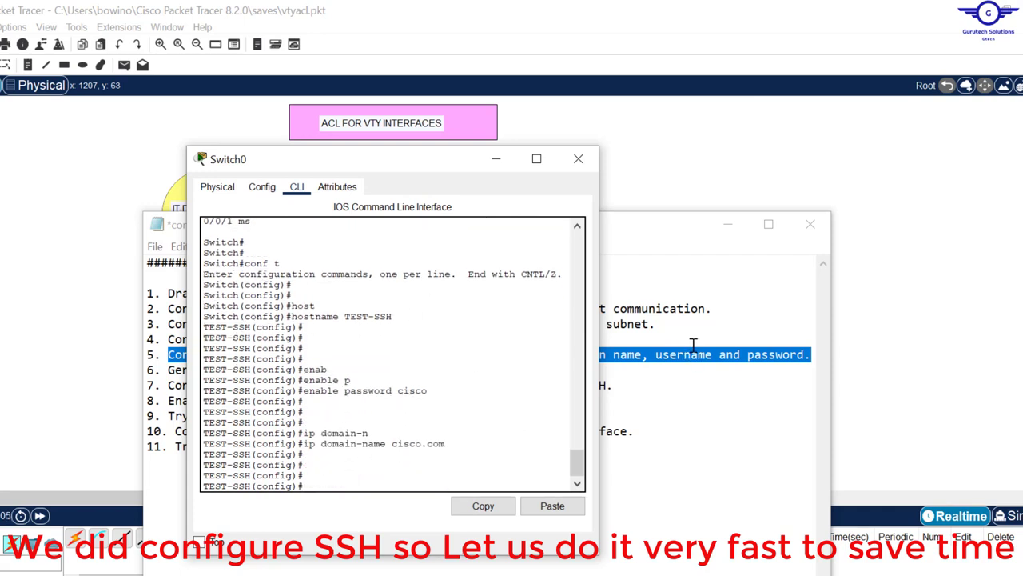
Step: Create a local user account with its password on the switch
{"action": "type", "text": "user"}
{"action": "key", "text": "Tab"}
{"action": "type", "text": "cisco"}
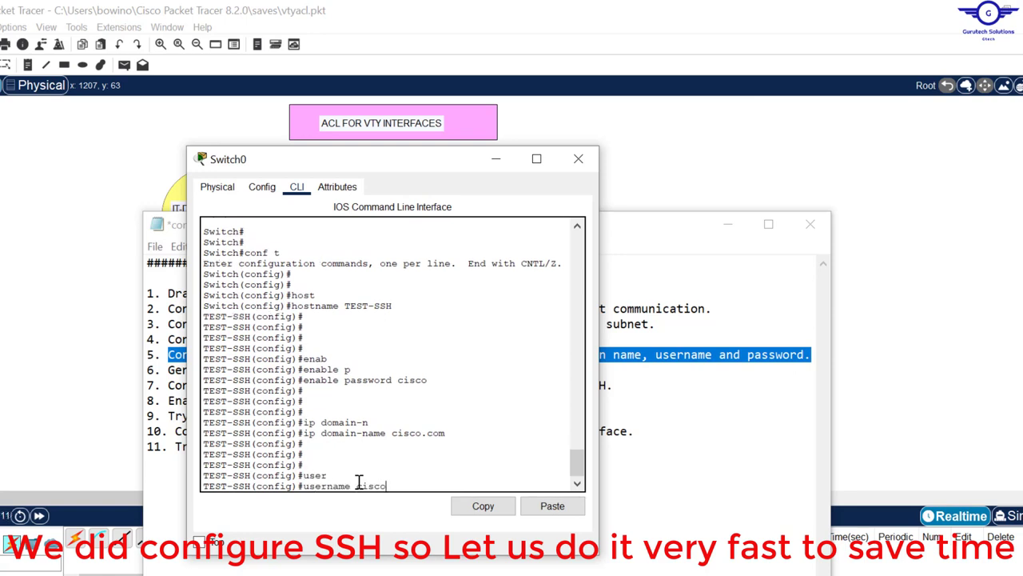
{"action": "type", "text": " pass"}
{"action": "key", "text": "Tab"}
{"action": "type", "text": "cisco"}
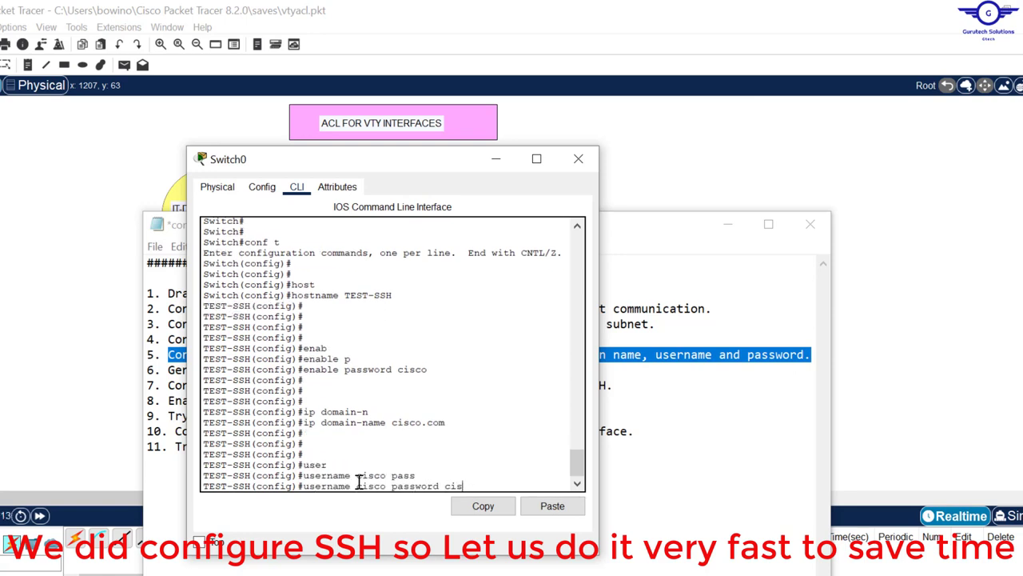
{"action": "double_click", "coordinate": [386, 486]}
{"action": "left_click_drag", "start_coordinate": [478, 486], "coordinate": [444, 482]}
{"action": "key", "text": "Return"}
{"action": "key", "text": "Return"}
{"action": "key", "text": "Return"}
{"action": "key", "text": "Return"}
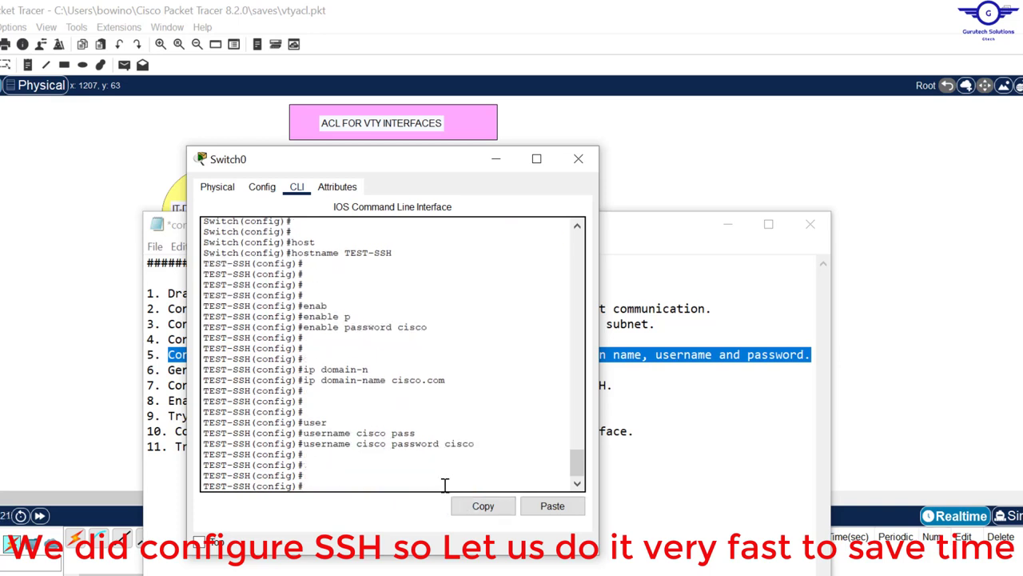
{"action": "left_click", "coordinate": [708, 367]}
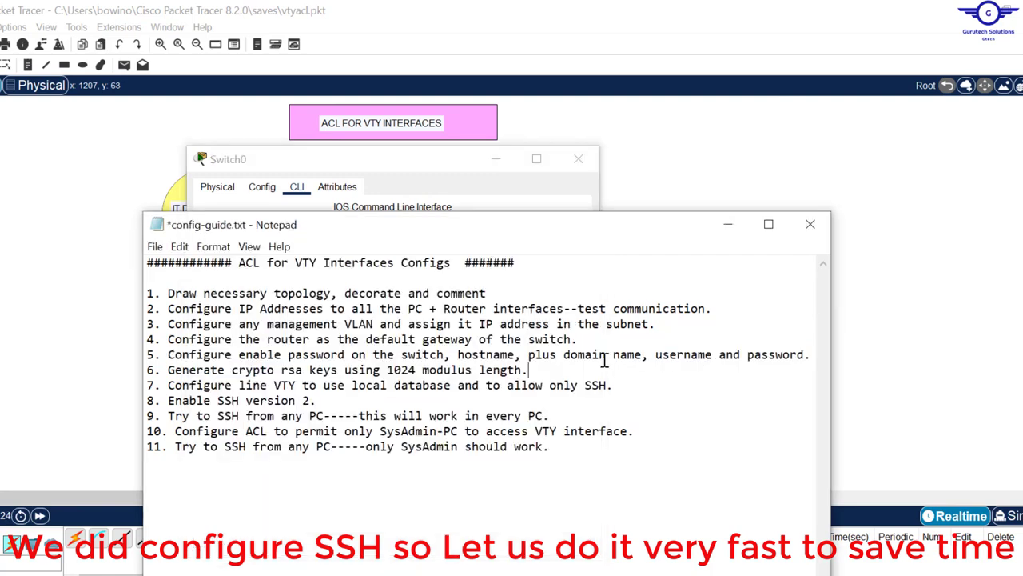
Step: Highlight guide step 6 on RSA key generation and bring Switch0's CLI forward
{"action": "left_click_drag", "start_coordinate": [148, 386], "coordinate": [283, 377]}
{"action": "left_click_drag", "start_coordinate": [528, 370], "coordinate": [170, 374]}
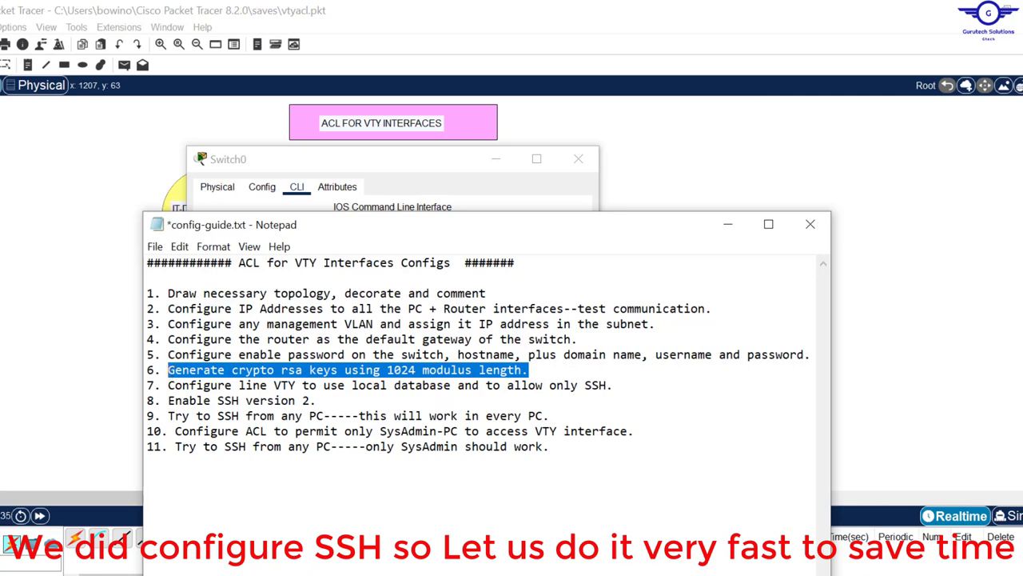
{"action": "mouse_move", "coordinate": [559, 569]}
{"action": "left_click", "coordinate": [618, 532]}
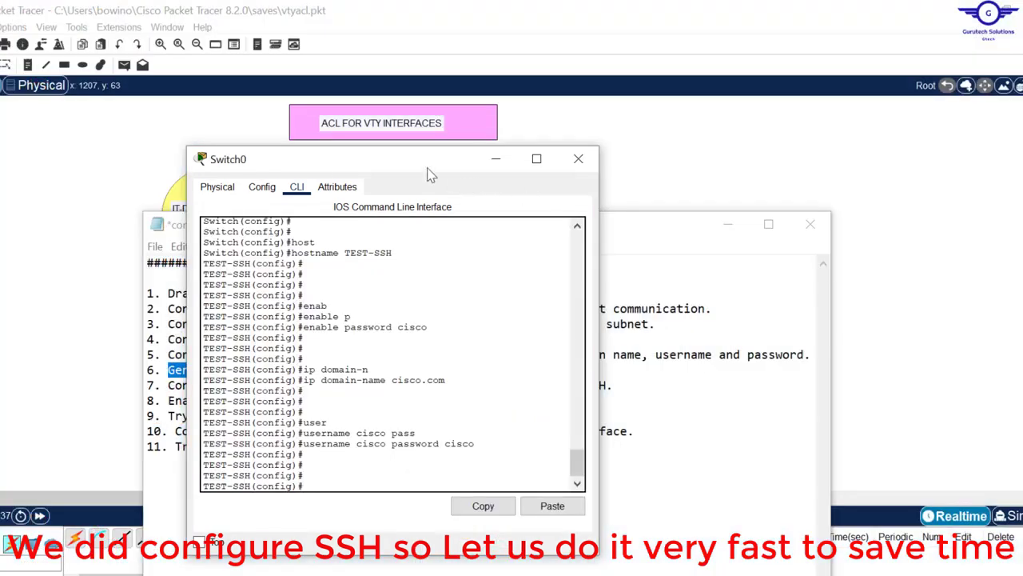
{"action": "left_click_drag", "start_coordinate": [429, 175], "coordinate": [596, 171]}
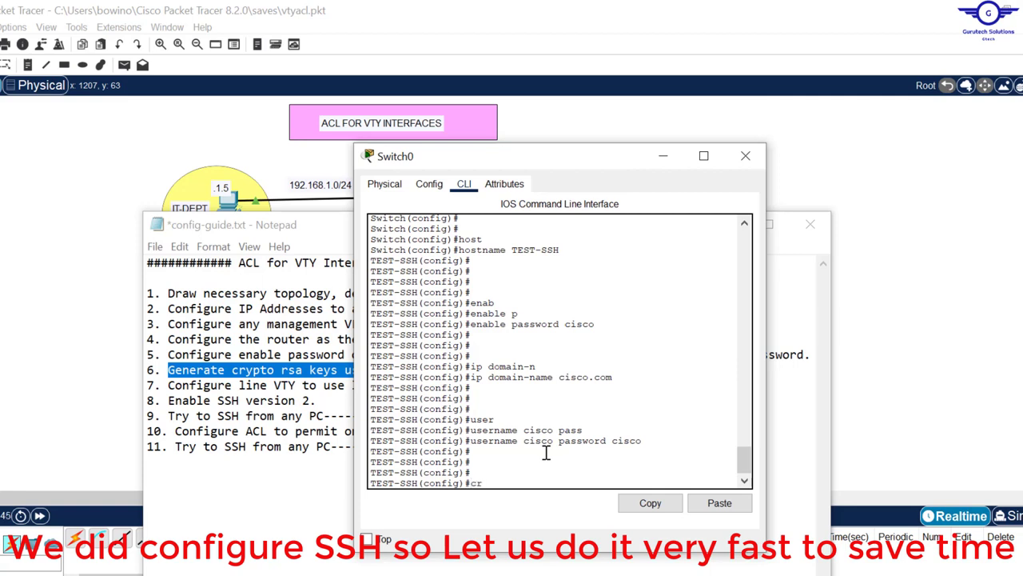
Step: Run crypto key generate rsa on Switch0
{"action": "type", "text": "y"}
{"action": "key", "text": "Tab"}
{"action": "type", "text": "k"}
{"action": "key", "text": "Tab"}
{"action": "type", "text": "g"}
{"action": "key", "text": "Tab"}
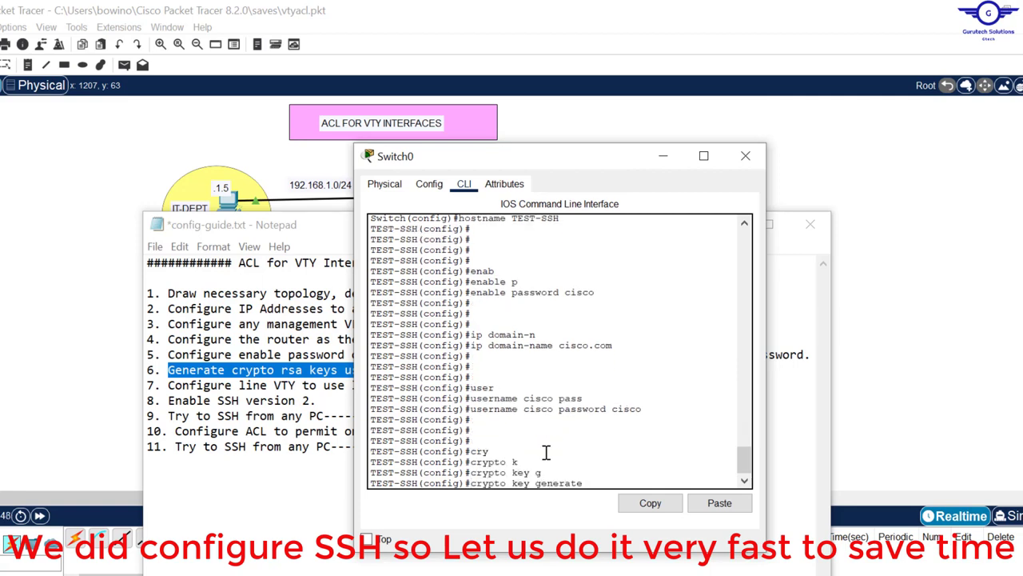
{"action": "type", "text": "r"}
{"action": "key", "text": "Tab"}
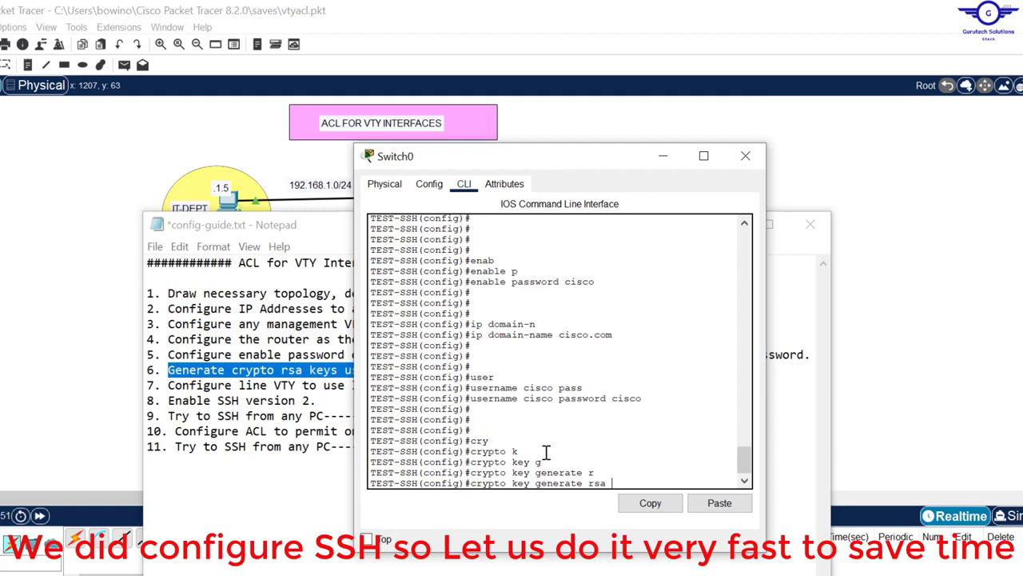
{"action": "key", "text": "Return"}
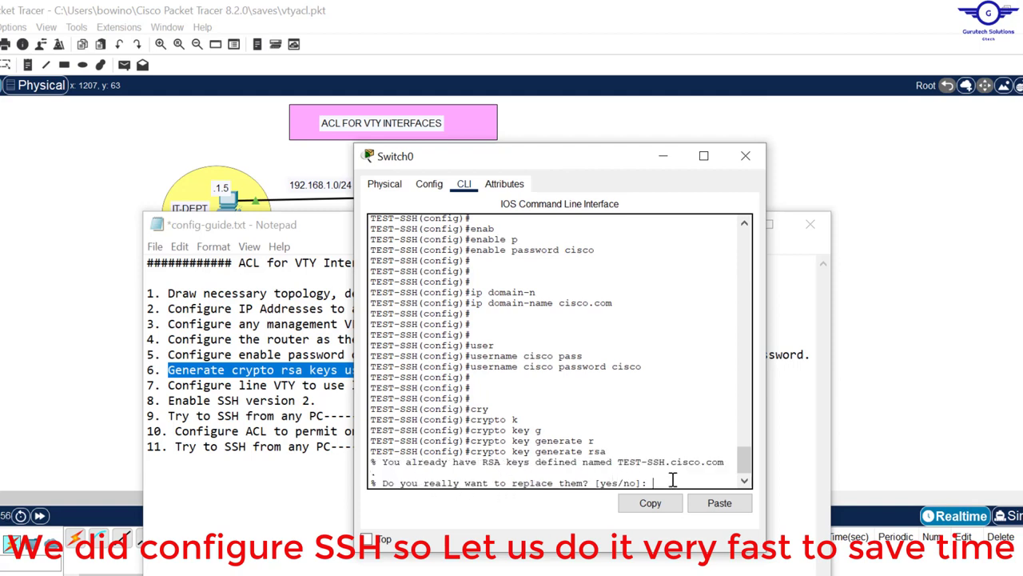
Step: Confirm replacing the old keys and generate 1024-bit RSA keys, enabling SSH 1.99
{"action": "type", "text": "yes"}
{"action": "key", "text": "Return"}
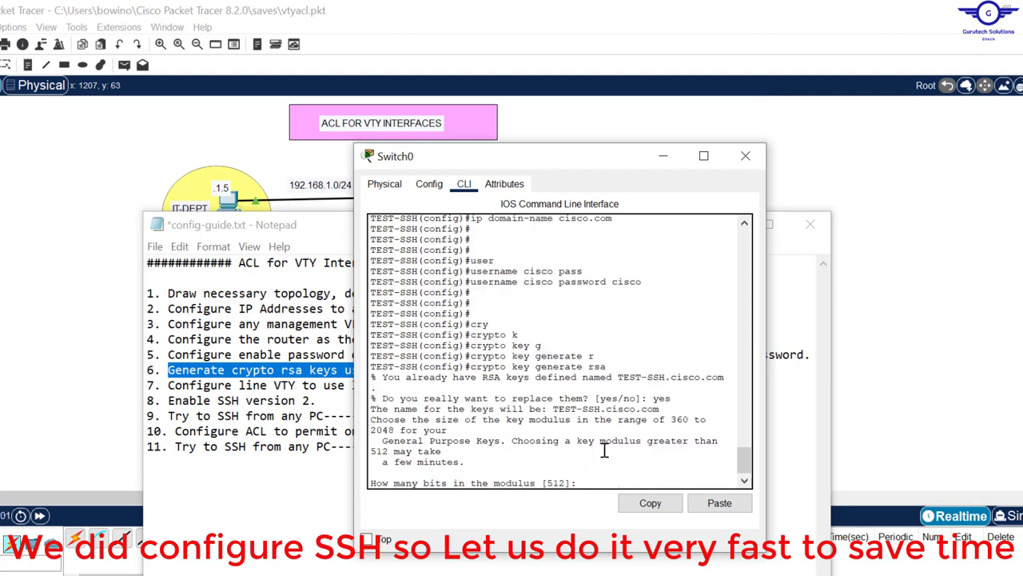
{"action": "type", "text": "1024"}
{"action": "key", "text": "Return"}
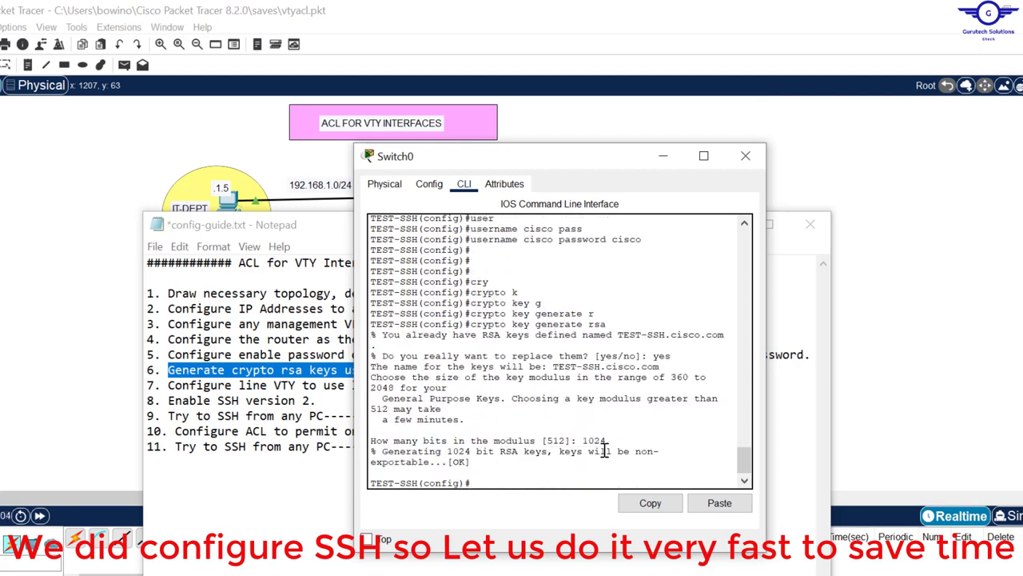
{"action": "key", "text": "Return"}
{"action": "key", "text": "Return"}
{"action": "key", "text": "Return"}
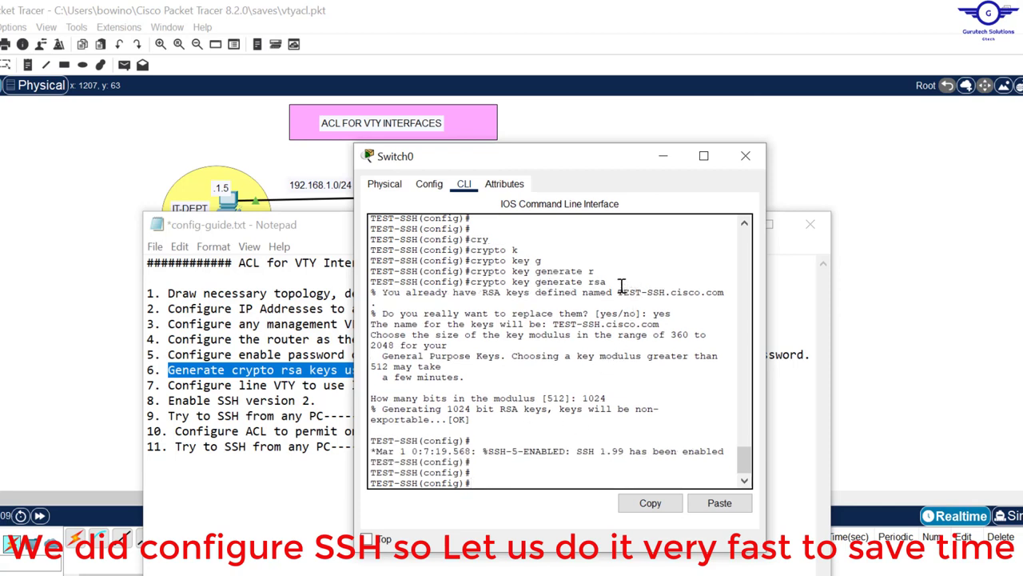
{"action": "left_click_drag", "start_coordinate": [612, 282], "coordinate": [477, 282]}
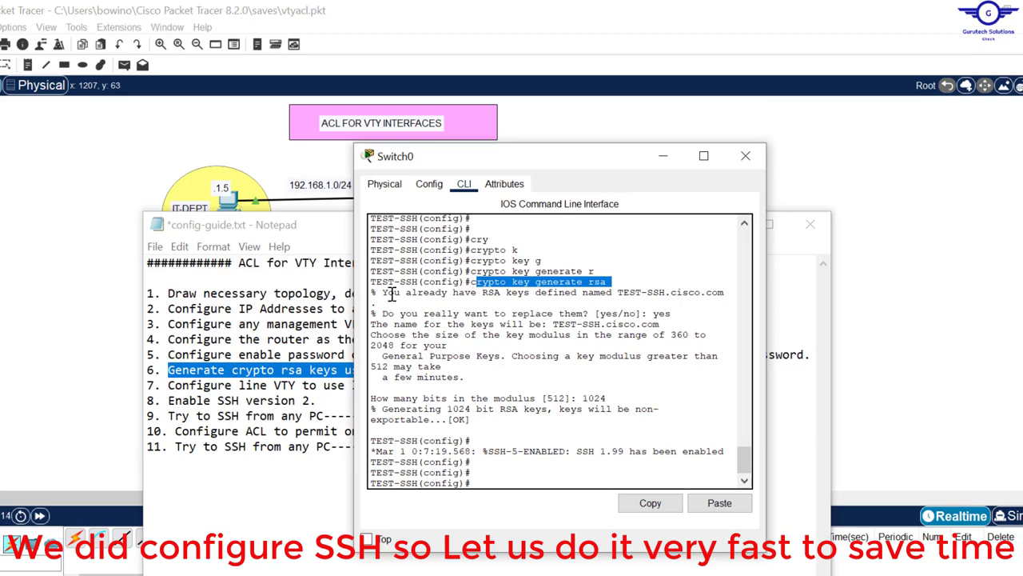
{"action": "left_click", "coordinate": [349, 328]}
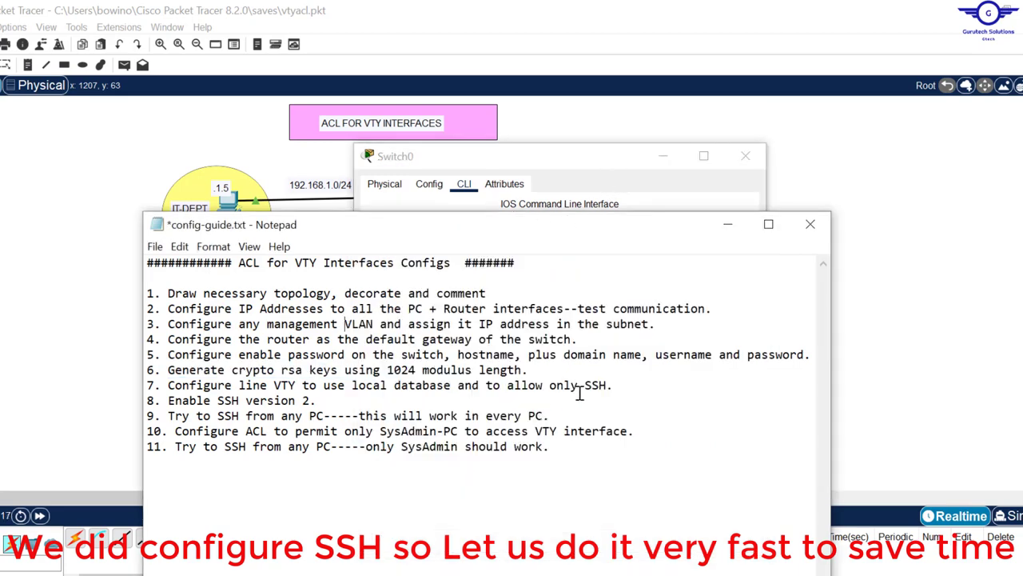
Step: Enter line configuration for VTY lines 0 15 on Switch0
{"action": "left_click_drag", "start_coordinate": [622, 386], "coordinate": [162, 388]}
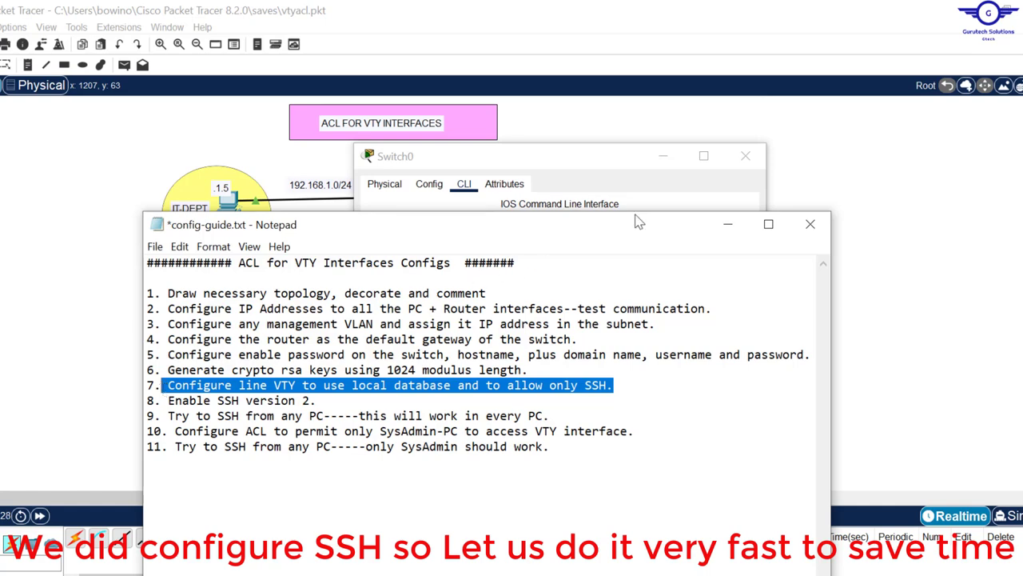
{"action": "left_click", "coordinate": [675, 206]}
{"action": "left_click", "coordinate": [502, 470]}
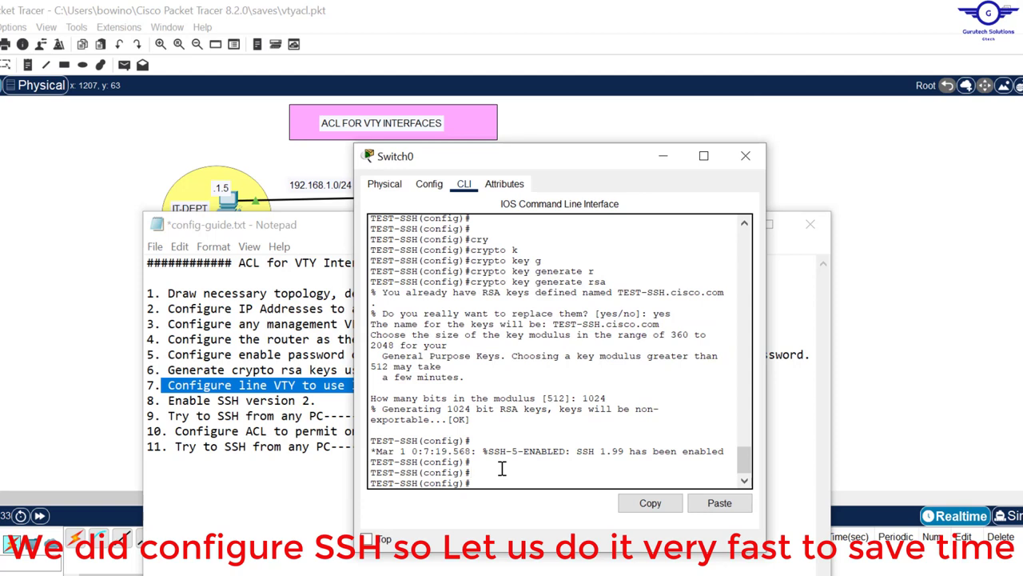
{"action": "key", "text": "Return"}
{"action": "key", "text": "Return"}
{"action": "key", "text": "Return"}
{"action": "type", "text": "l"}
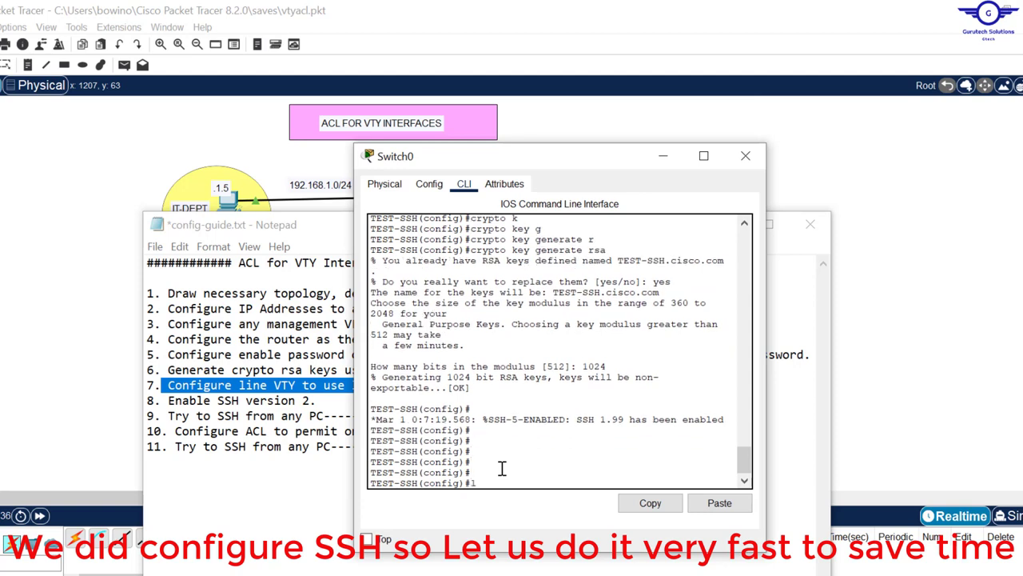
{"action": "type", "text": "ine vty"}
{"action": "type", "text": "0 15"}
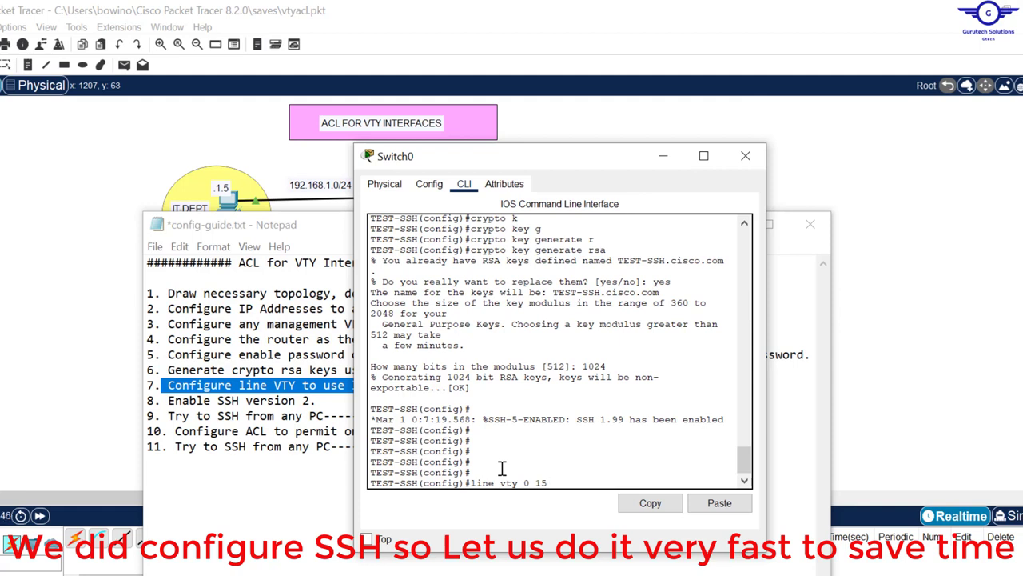
{"action": "key", "text": "Return"}
{"action": "key", "text": "Return"}
{"action": "key", "text": "Return"}
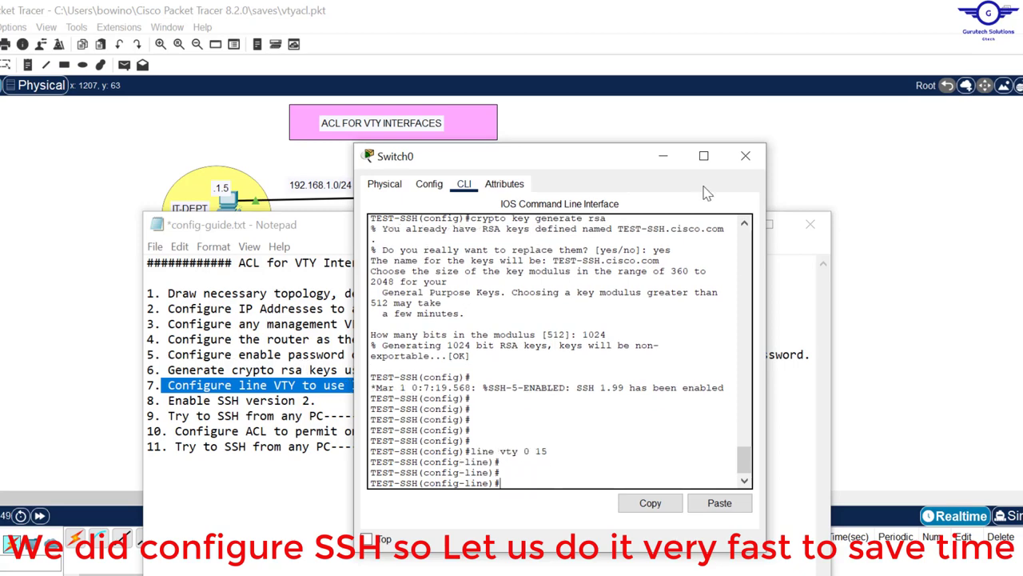
Step: Make the VTY lines authenticate against the local user database with login local
{"action": "left_click", "coordinate": [318, 231]}
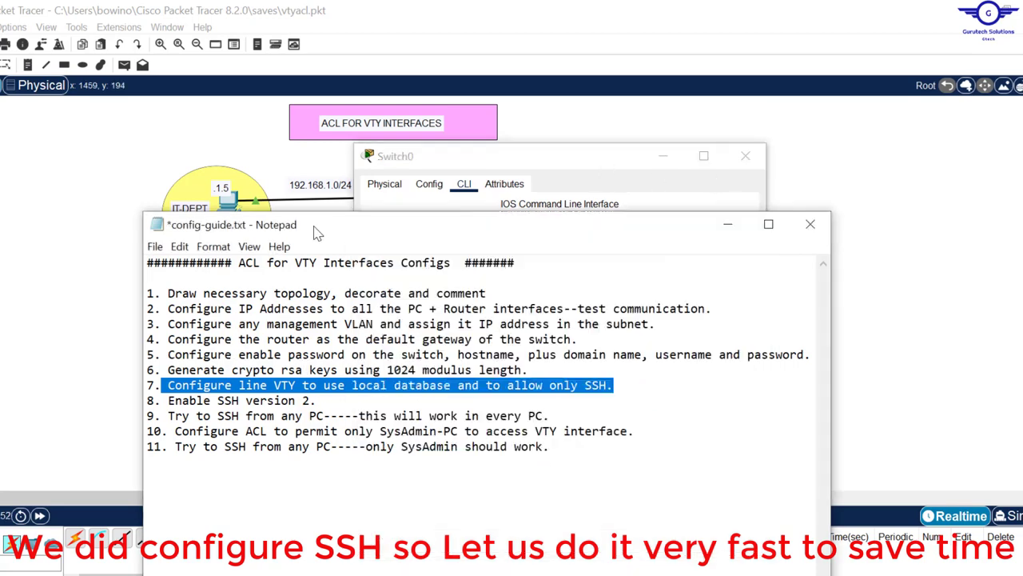
{"action": "left_click", "coordinate": [585, 160]}
{"action": "left_click_drag", "start_coordinate": [744, 462], "coordinate": [744, 432]}
{"action": "left_click_drag", "start_coordinate": [642, 415], "coordinate": [472, 423]}
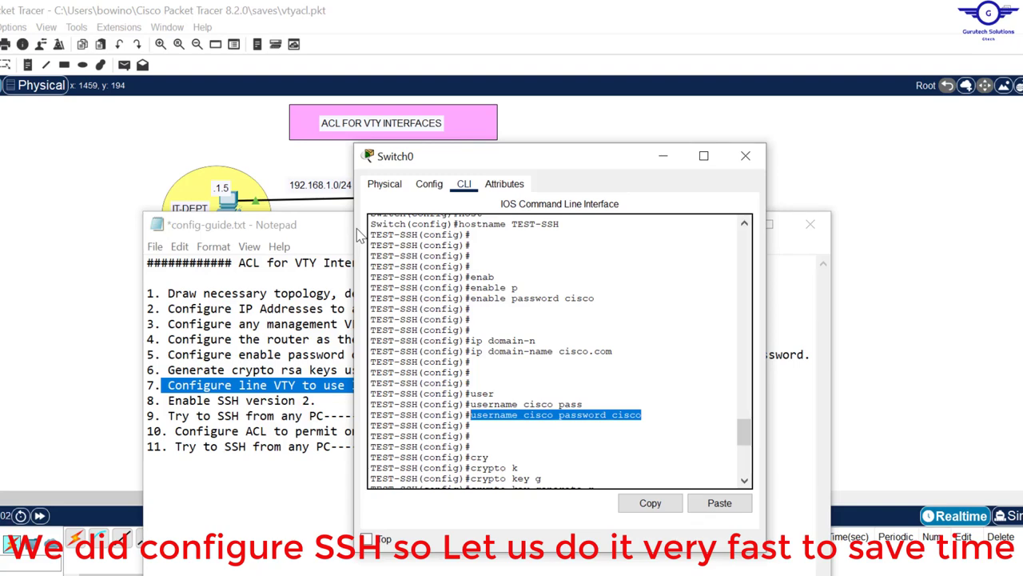
{"action": "left_click", "coordinate": [332, 238]}
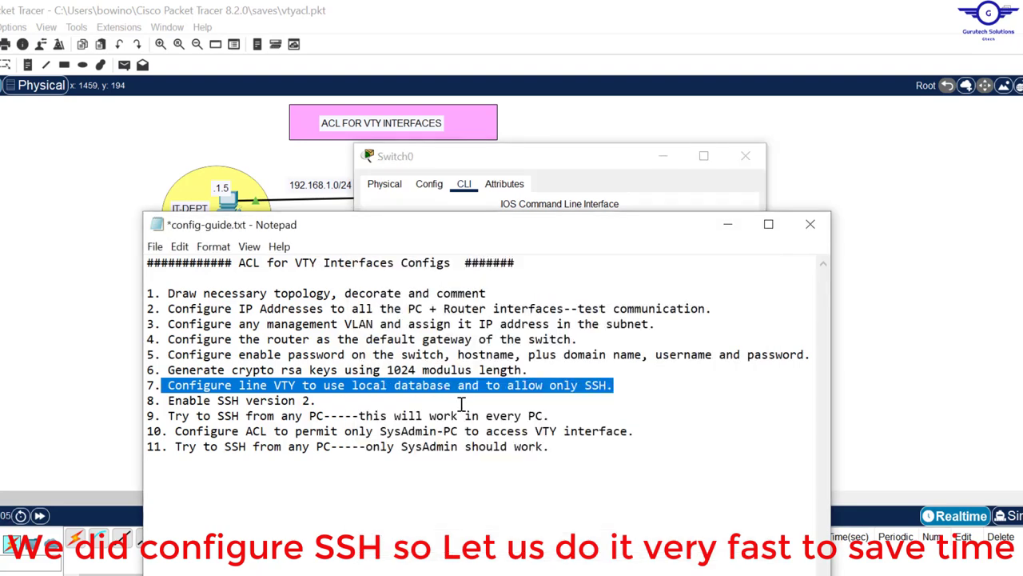
{"action": "left_click", "coordinate": [454, 169]}
{"action": "left_click", "coordinate": [591, 478]}
{"action": "key", "text": "Return"}
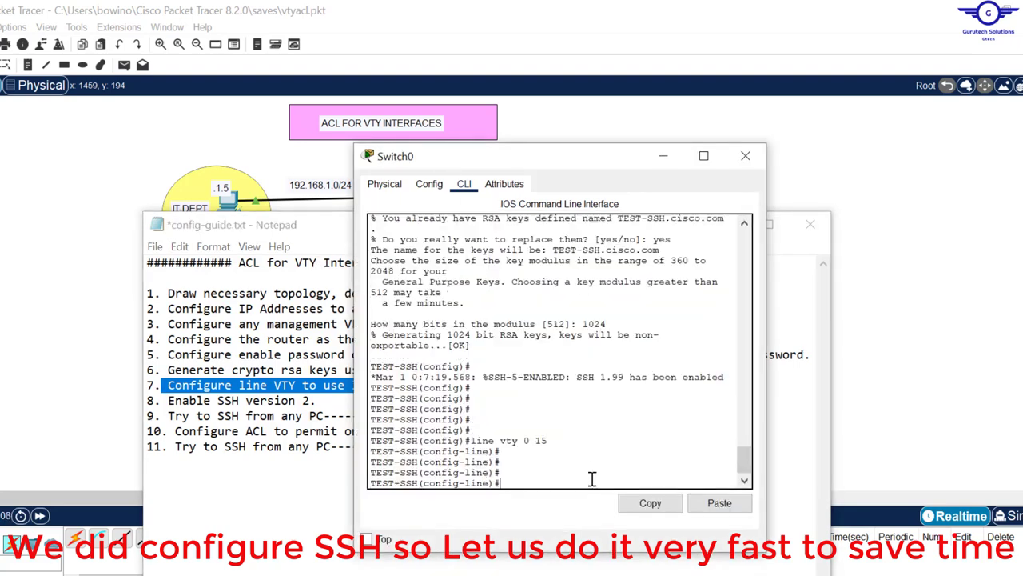
{"action": "type", "text": "logi"}
{"action": "key", "text": "Tab"}
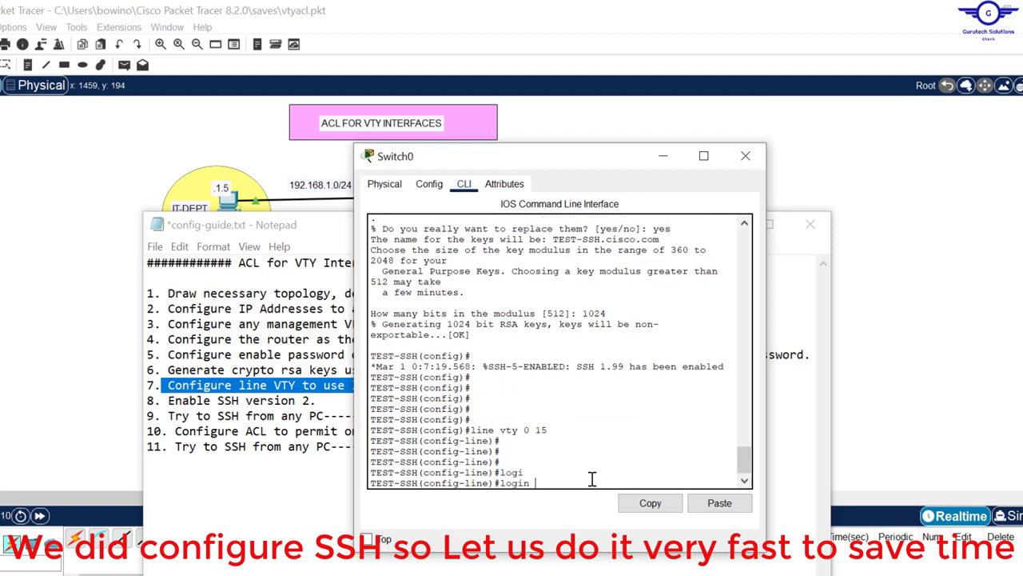
{"action": "type", "text": "lo"}
{"action": "key", "text": "Tab"}
{"action": "key", "text": "Return"}
{"action": "key", "text": "Return"}
{"action": "key", "text": "Return"}
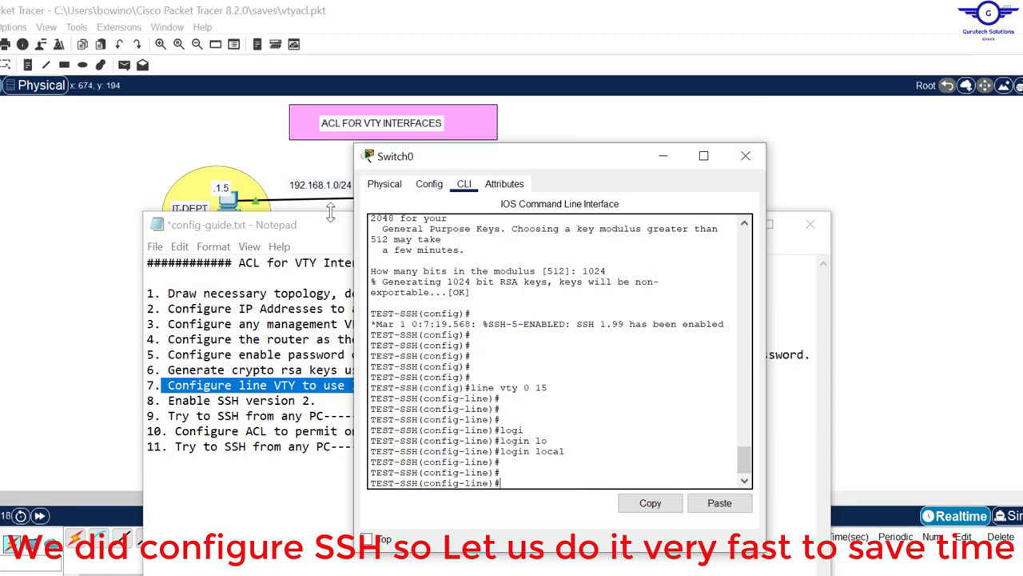
Step: Allow only SSH on the VTY lines with transport input ssh
{"action": "left_click", "coordinate": [329, 225]}
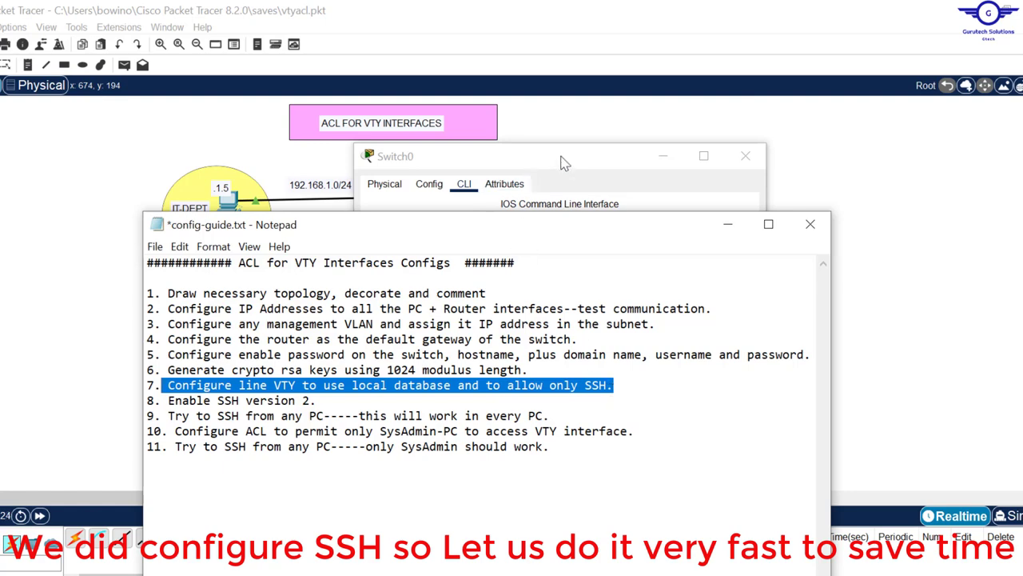
{"action": "left_click", "coordinate": [528, 170]}
{"action": "left_click_drag", "start_coordinate": [562, 388], "coordinate": [469, 387]}
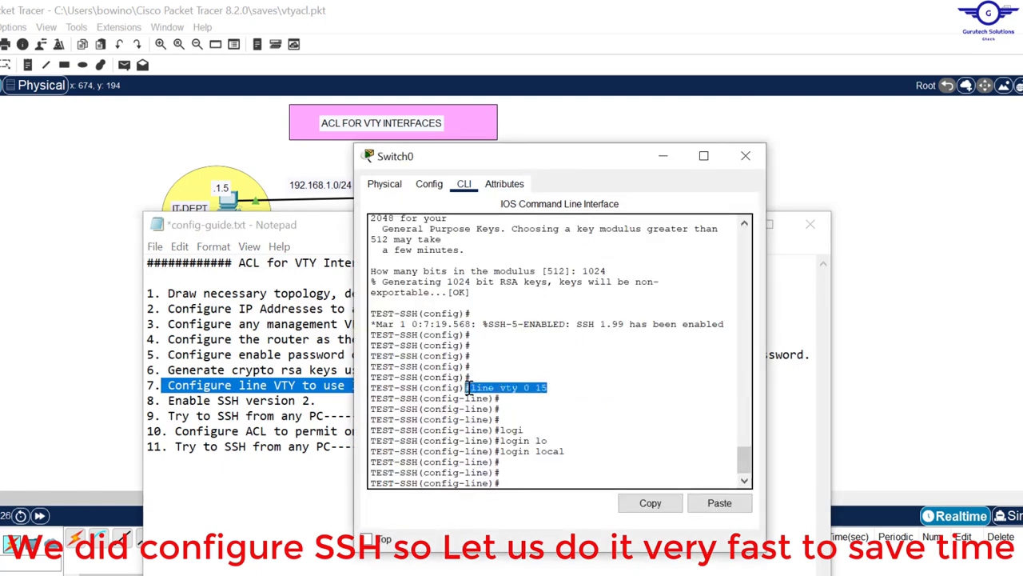
{"action": "left_click", "coordinate": [529, 475]}
{"action": "type", "text": "tran"}
{"action": "key", "text": "Tab"}
{"action": "type", "text": "i"}
{"action": "key", "text": "Tab"}
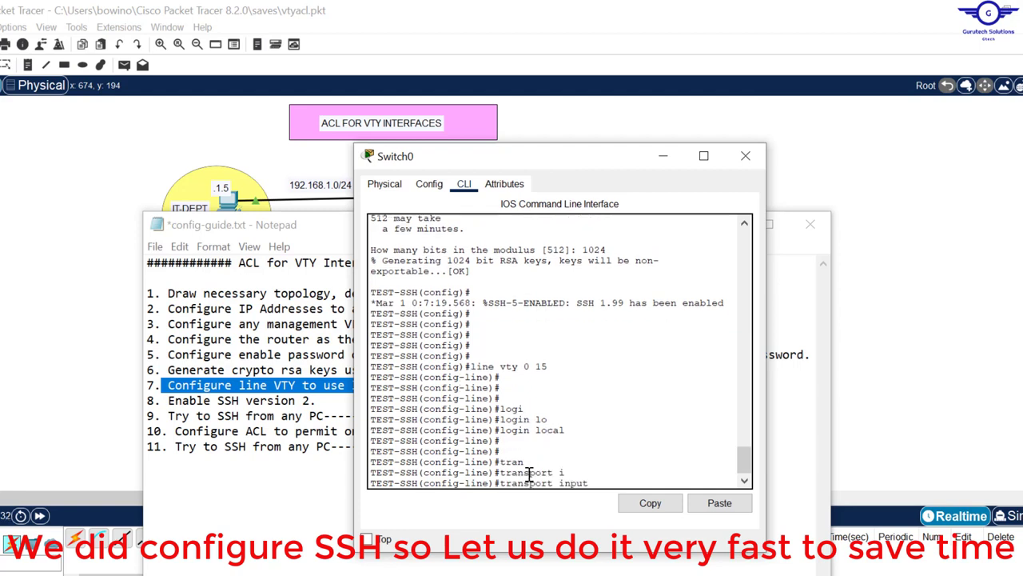
{"action": "type", "text": "s"}
{"action": "key", "text": "Tab"}
{"action": "key", "text": "BackSpace"}
{"action": "key", "text": "BackSpace"}
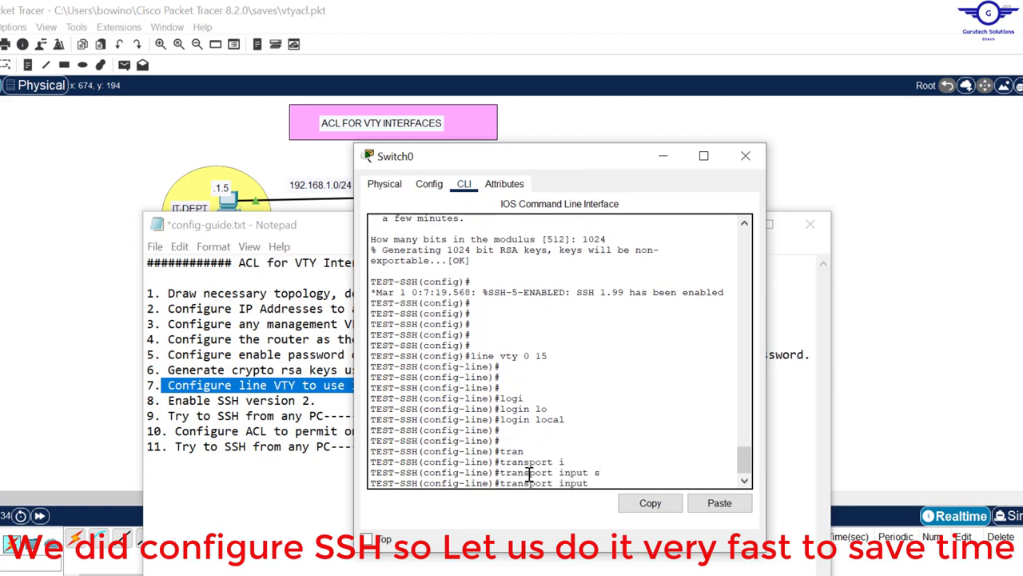
{"action": "type", "text": "?"}
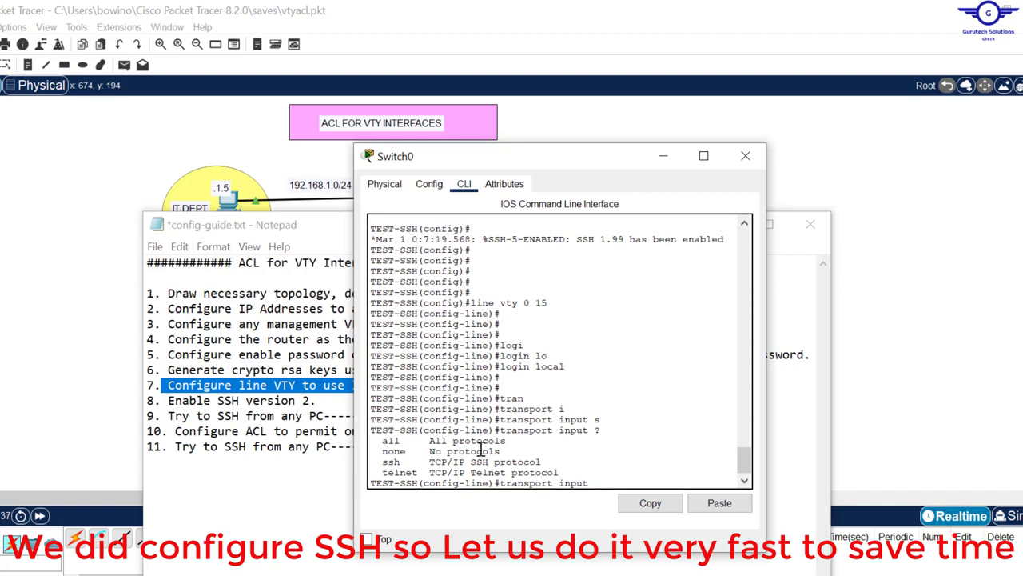
{"action": "left_click_drag", "start_coordinate": [406, 441], "coordinate": [388, 473]}
{"action": "left_click", "coordinate": [404, 462]}
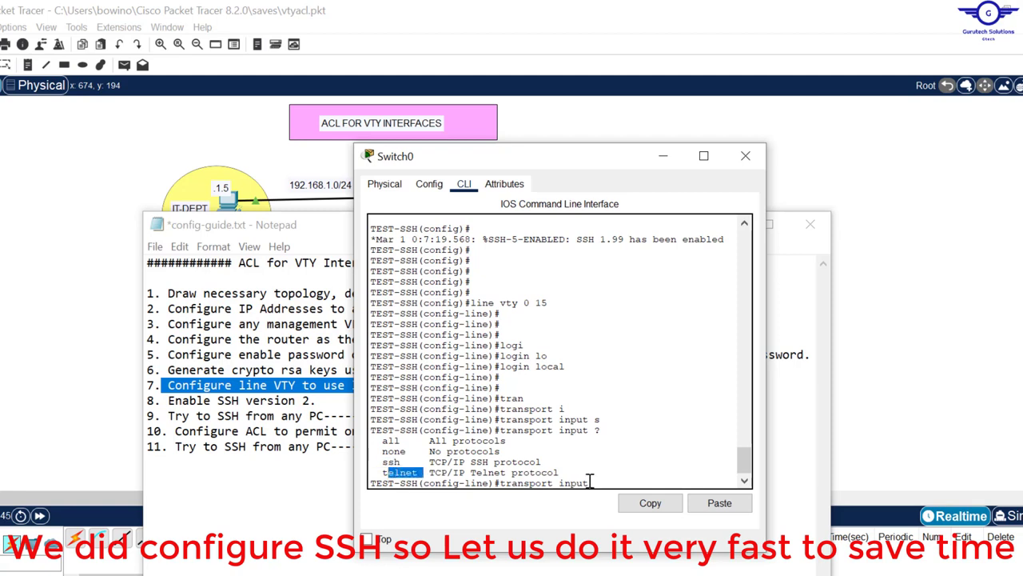
{"action": "left_click", "coordinate": [589, 481]}
{"action": "type", "text": "sh"}
{"action": "key", "text": "Return"}
{"action": "key", "text": "Return"}
{"action": "key", "text": "Return"}
{"action": "key", "text": "Return"}
{"action": "key", "text": "Return"}
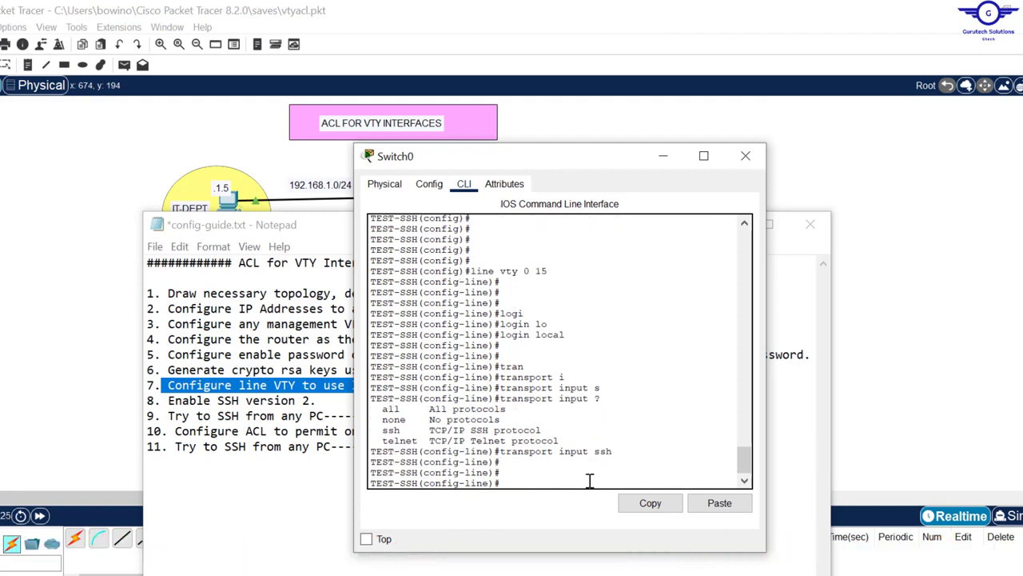
Step: Exit VTY line configuration and bring up the config guide at step 8
{"action": "type", "text": "exi"}
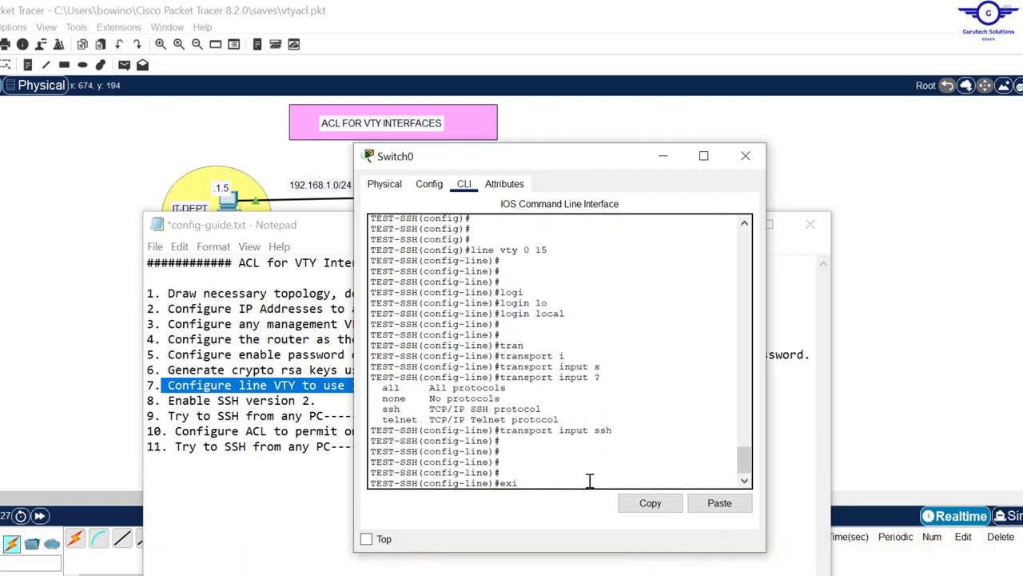
{"action": "type", "text": "t"}
{"action": "key", "text": "Return"}
{"action": "key", "text": "Return"}
{"action": "key", "text": "Return"}
{"action": "key", "text": "Return"}
{"action": "key", "text": "Return"}
{"action": "key", "text": "Return"}
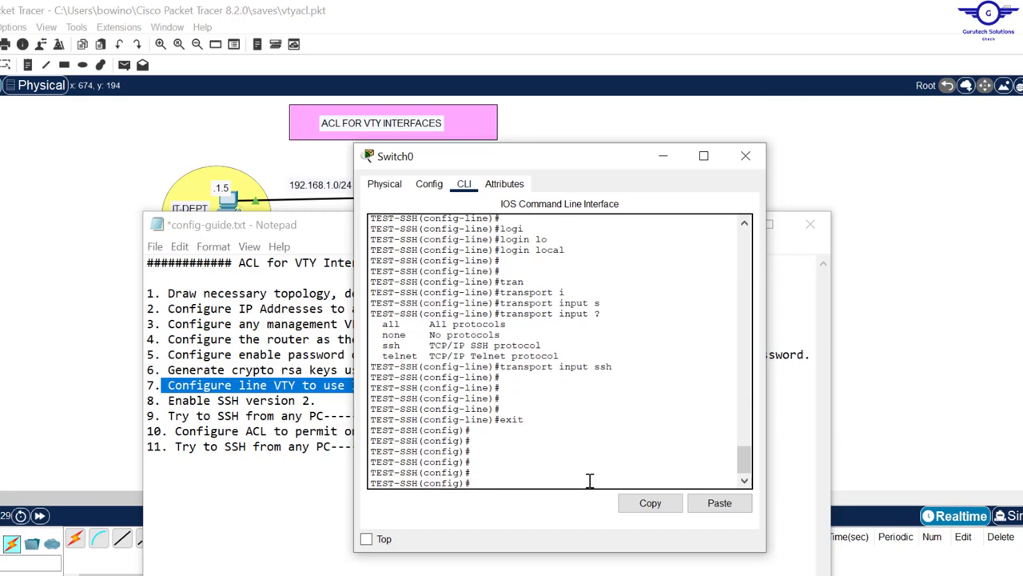
{"action": "left_click_drag", "start_coordinate": [337, 415], "coordinate": [166, 400]}
{"action": "left_click", "coordinate": [304, 401]}
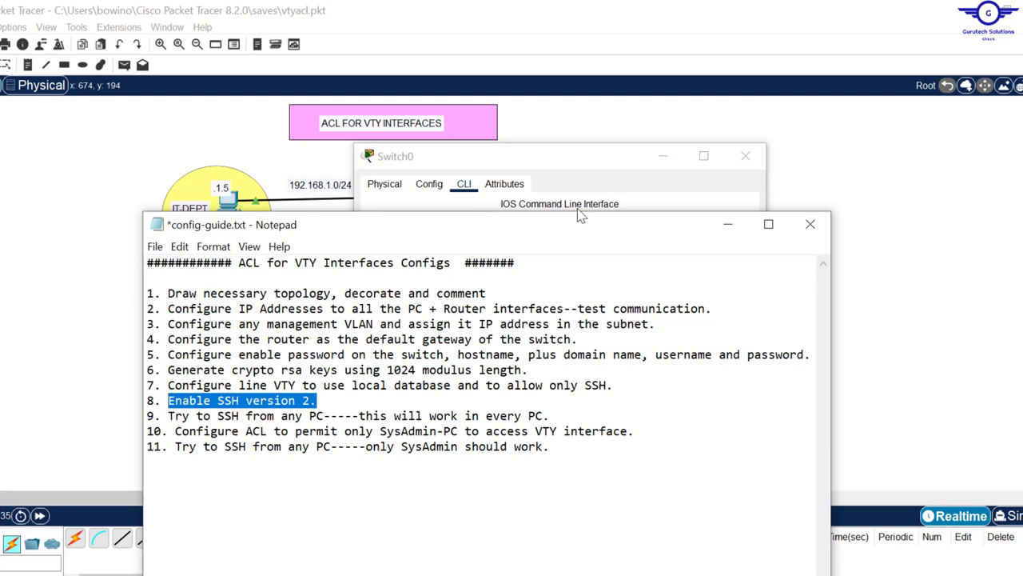
Step: Enter ip ssh version 2 in Switch0's global configuration, then return to the guide
{"action": "left_click", "coordinate": [570, 164]}
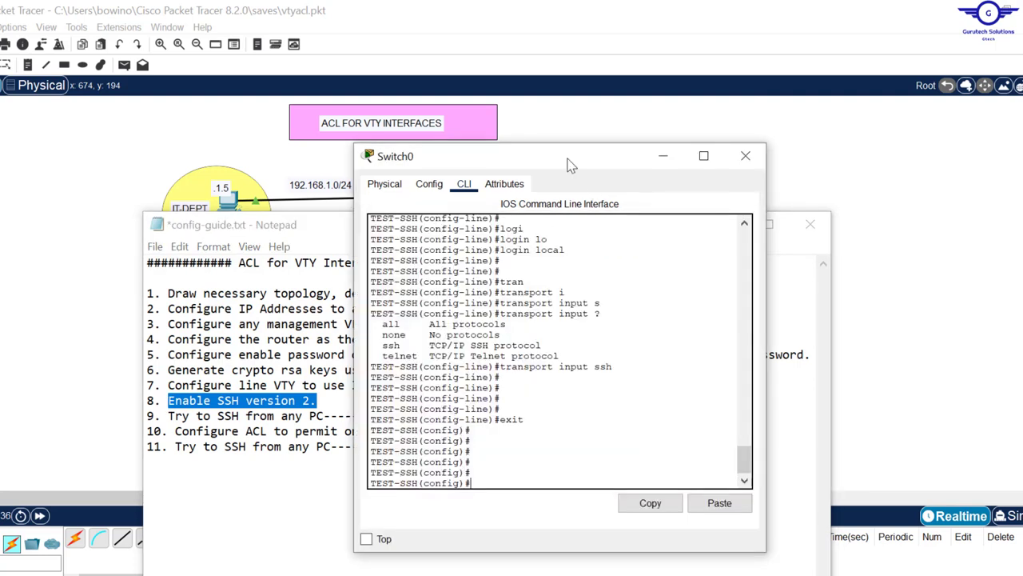
{"action": "left_click", "coordinate": [502, 463]}
{"action": "type", "text": "i"}
{"action": "type", "text": "pn"}
{"action": "key", "text": "BackSpace"}
{"action": "key", "text": "BackSpace"}
{"action": "type", "text": "s"}
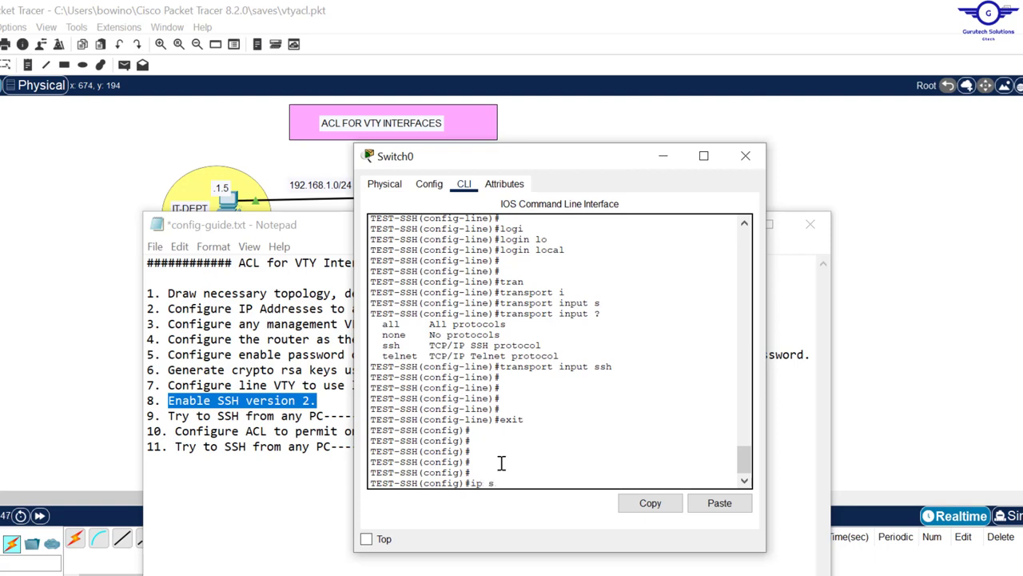
{"action": "type", "text": "hs"}
{"action": "key", "text": "Tab"}
{"action": "type", "text": "v"}
{"action": "key", "text": "Tab"}
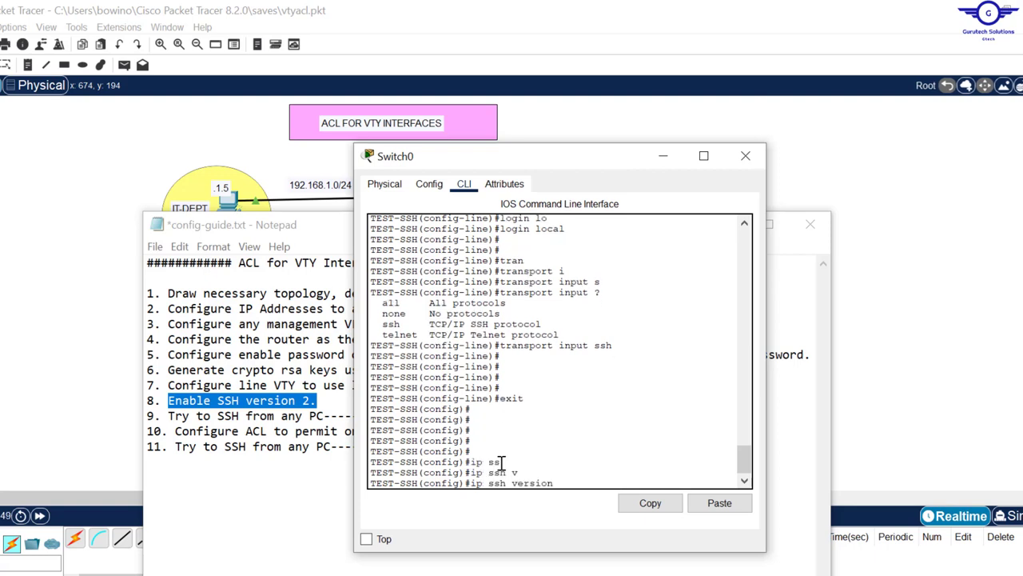
{"action": "type", "text": "?"}
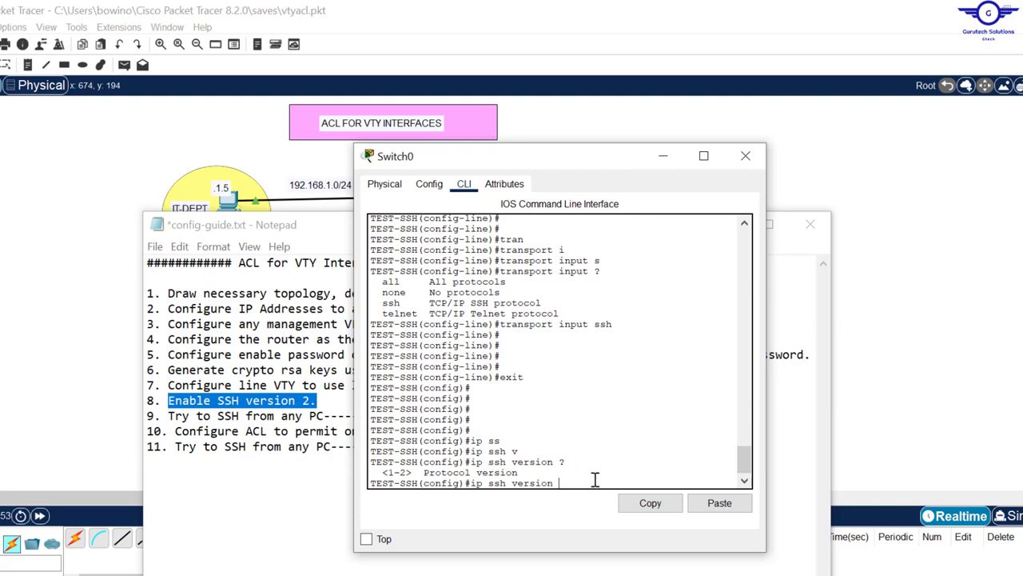
{"action": "type", "text": "2"}
{"action": "key", "text": "Return"}
{"action": "key", "text": "Return"}
{"action": "key", "text": "Return"}
{"action": "key", "text": "Return"}
{"action": "key", "text": "Return"}
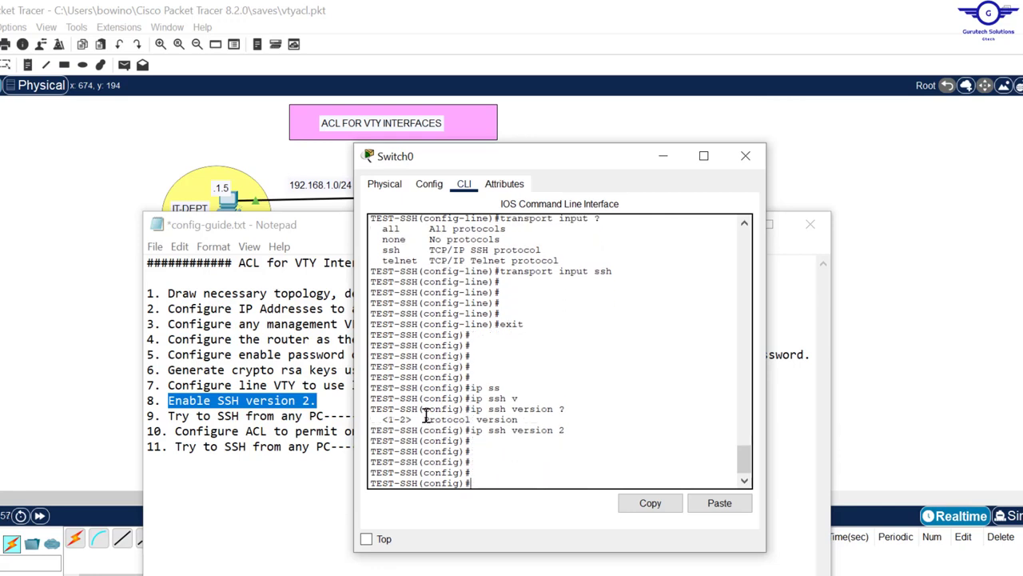
{"action": "left_click", "coordinate": [322, 419]}
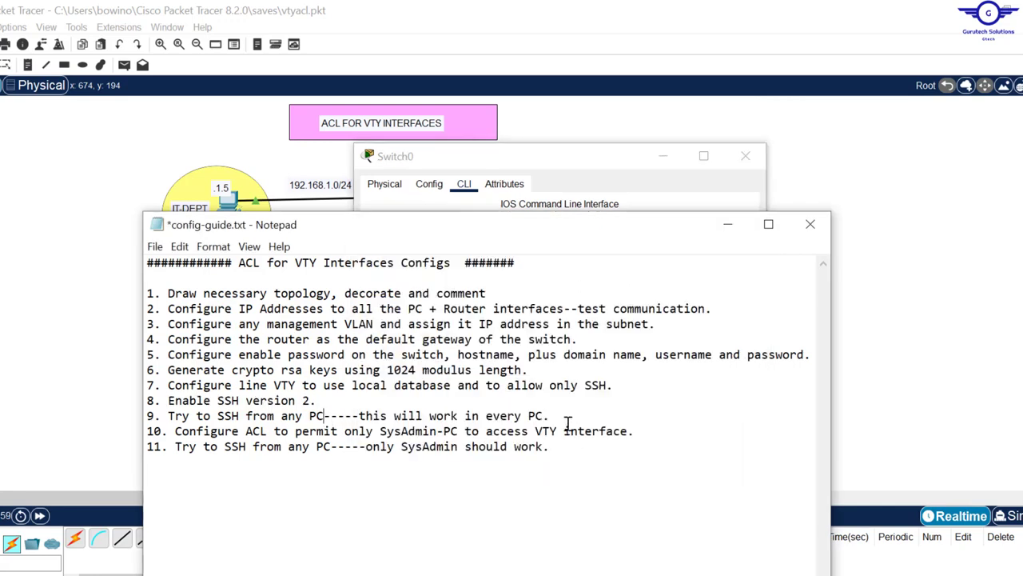
Step: Open the Command Prompt on SysAdmin-PC from the network topology
{"action": "left_click_drag", "start_coordinate": [551, 416], "coordinate": [151, 422]}
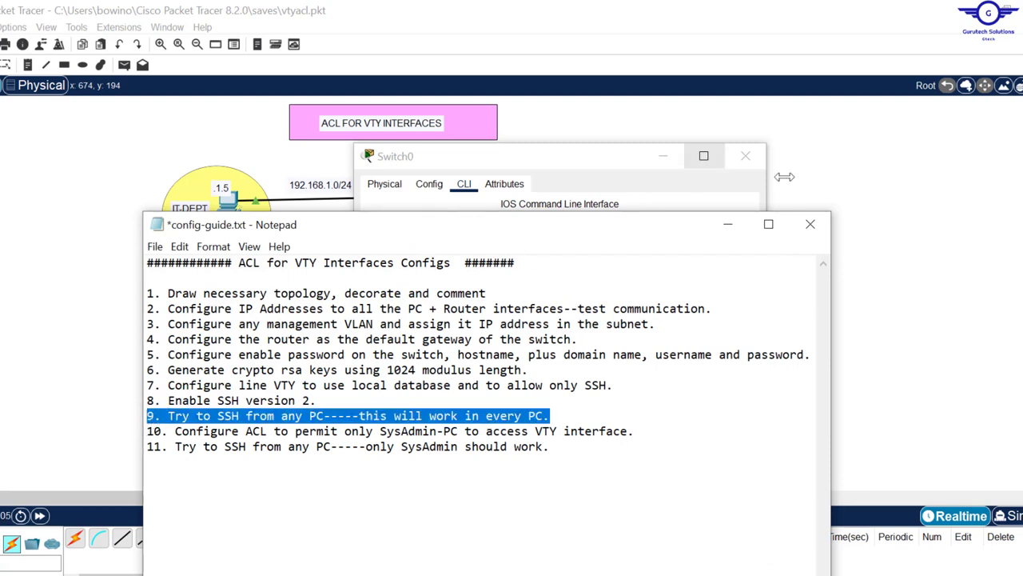
{"action": "left_click", "coordinate": [877, 183]}
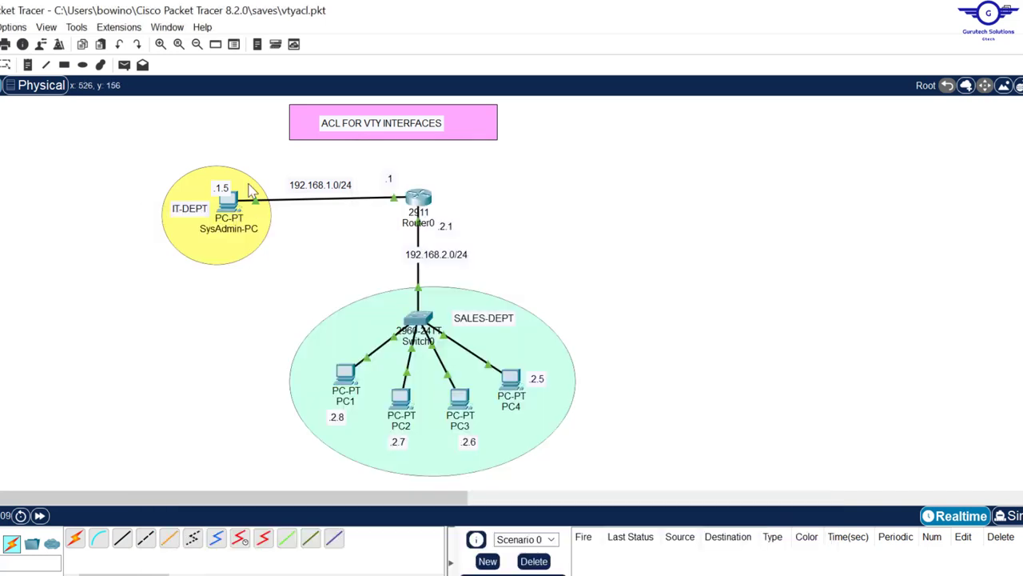
{"action": "left_click", "coordinate": [227, 204]}
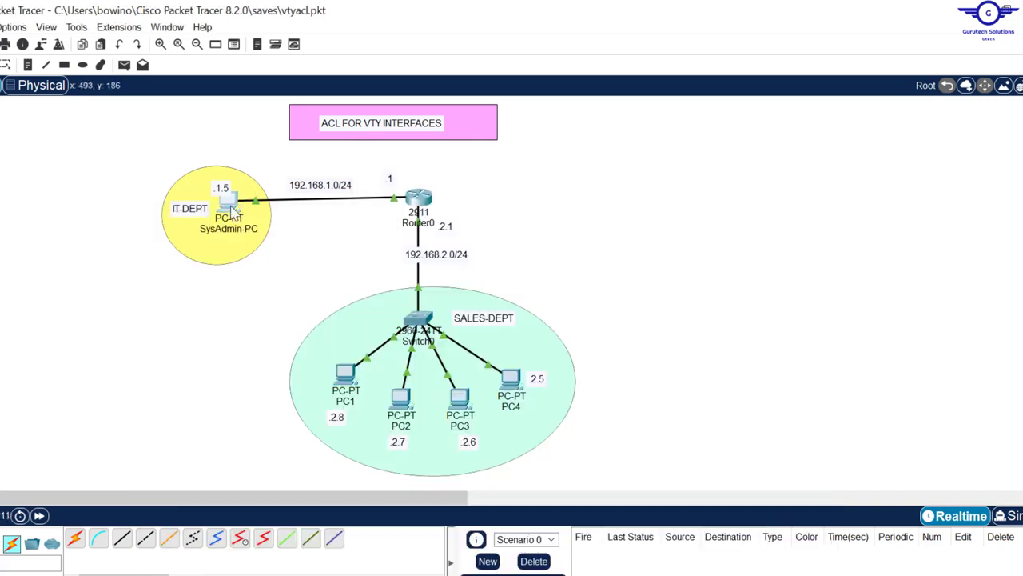
{"action": "left_click", "coordinate": [559, 178]}
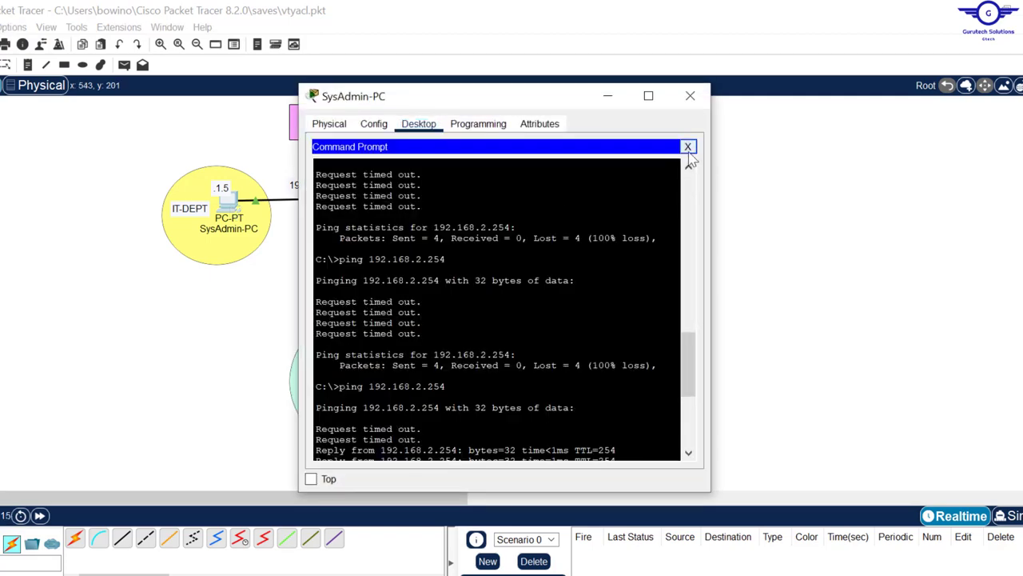
Step: SSH to 192.168.2.254 with the local username and password, reaching TEST-SSH>
{"action": "left_click_drag", "start_coordinate": [696, 334], "coordinate": [675, 449]}
{"action": "key", "text": "Return"}
{"action": "key", "text": "Return"}
{"action": "key", "text": "Return"}
{"action": "key", "text": "Return"}
{"action": "key", "text": "Return"}
{"action": "key", "text": "Return"}
{"action": "key", "text": "Return"}
{"action": "key", "text": "Return"}
{"action": "key", "text": "Return"}
{"action": "key", "text": "Return"}
{"action": "key", "text": "Return"}
{"action": "key", "text": "Return"}
{"action": "key", "text": "Return"}
{"action": "key", "text": "Return"}
{"action": "key", "text": "Return"}
{"action": "key", "text": "Return"}
{"action": "key", "text": "Return"}
{"action": "key", "text": "Return"}
{"action": "key", "text": "Return"}
{"action": "key", "text": "Return"}
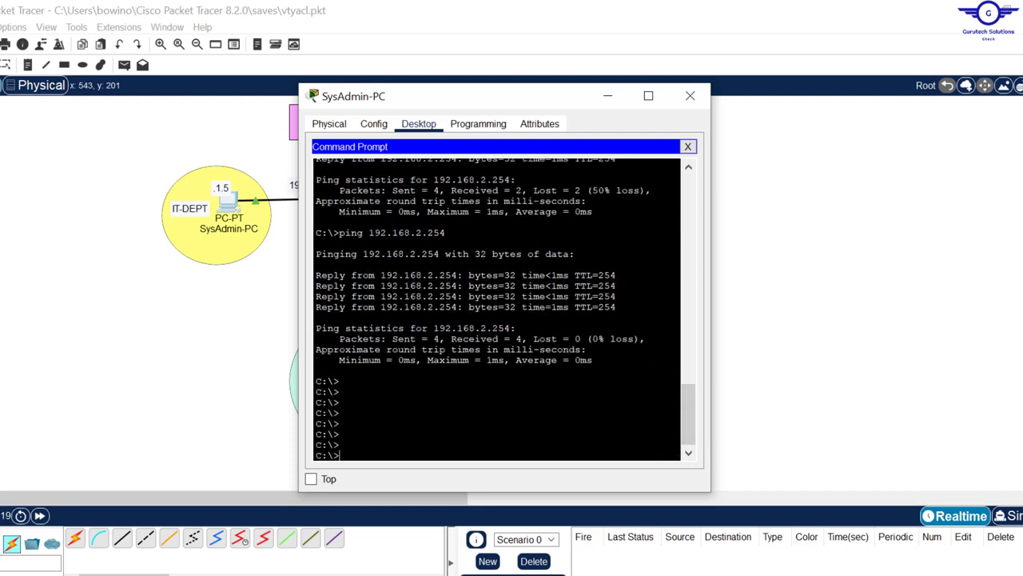
{"action": "key", "text": "Return"}
{"action": "key", "text": "Return"}
{"action": "key", "text": "Return"}
{"action": "key", "text": "Return"}
{"action": "key", "text": "Return"}
{"action": "key", "text": "Return"}
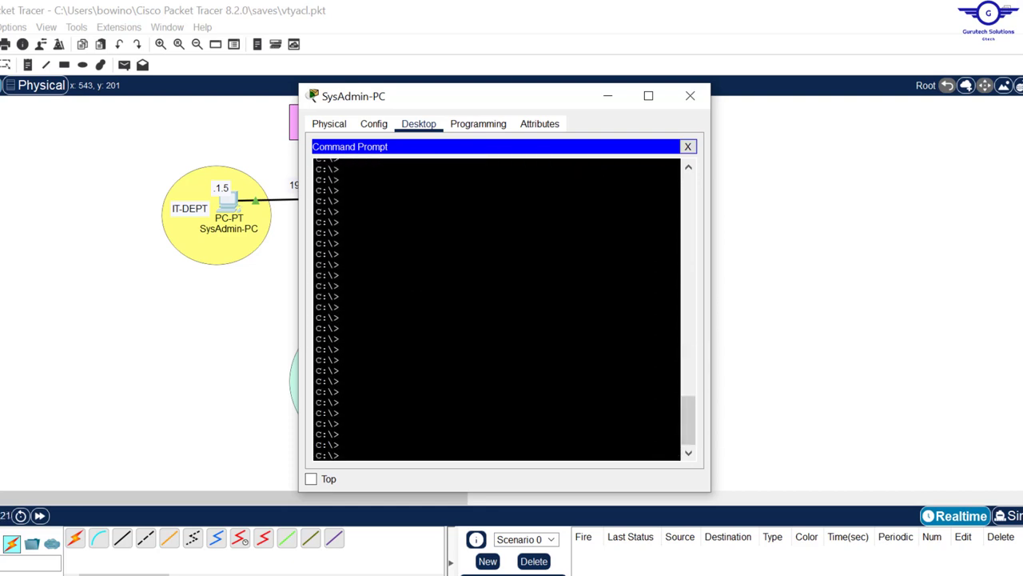
{"action": "type", "text": "ssh -l cisco"}
{"action": "type", "text": "192.168.2.254"}
{"action": "key", "text": "Return"}
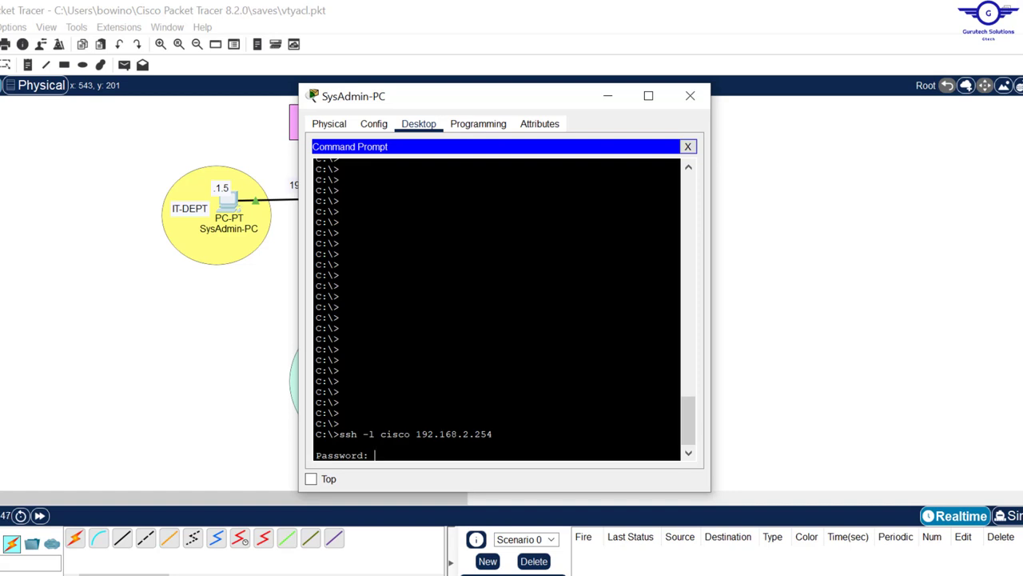
{"action": "key", "text": "Return"}
{"action": "key", "text": "Return"}
{"action": "key", "text": "Return"}
{"action": "key", "text": "Return"}
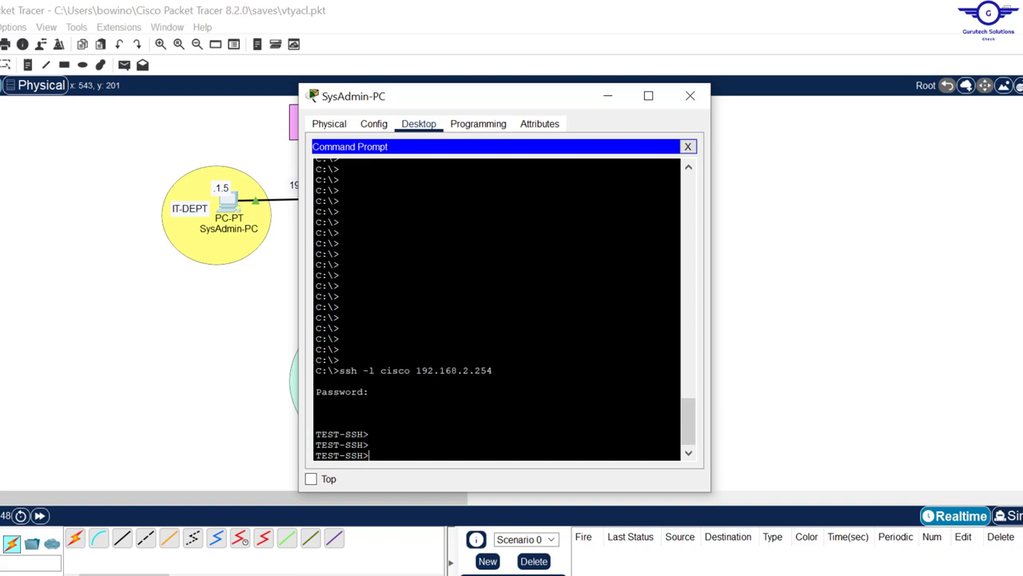
{"action": "left_click_drag", "start_coordinate": [373, 424], "coordinate": [271, 419]}
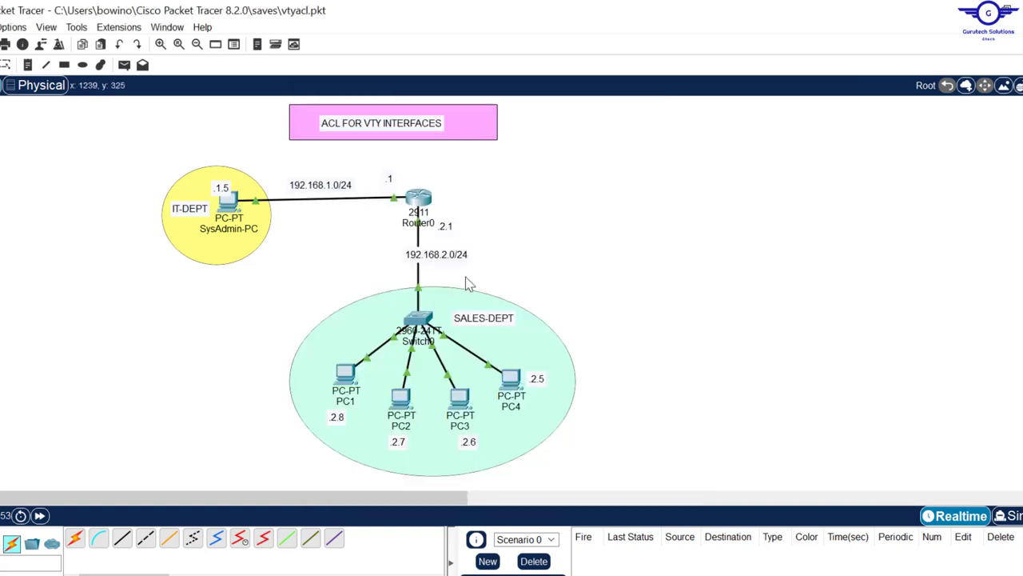
Step: From PC2's Command Prompt, SSH into 192.168.2.254 successfully, then close PC2's window
{"action": "left_click", "coordinate": [401, 406]}
{"action": "left_click", "coordinate": [568, 192]}
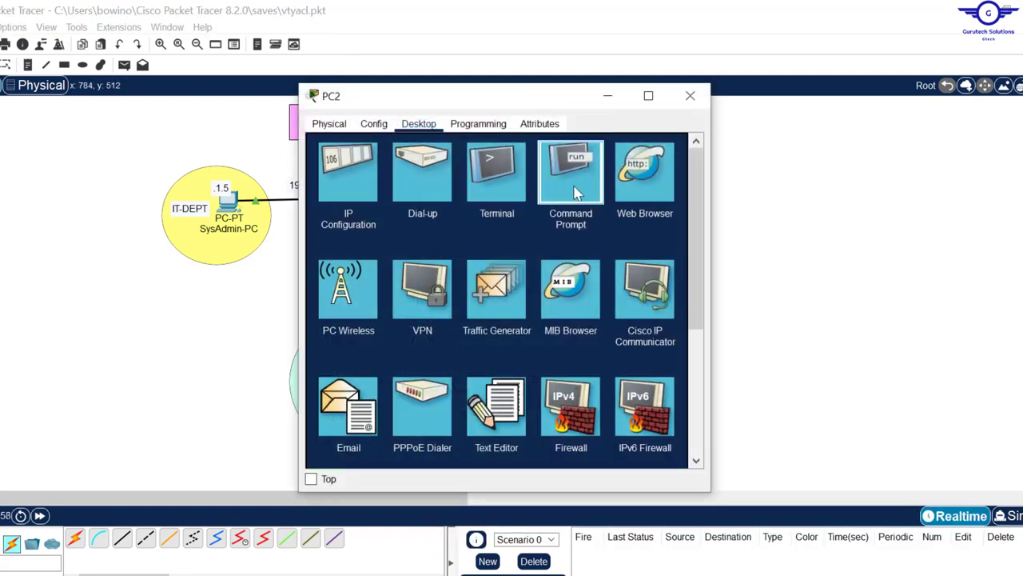
{"action": "type", "text": "ssh"}
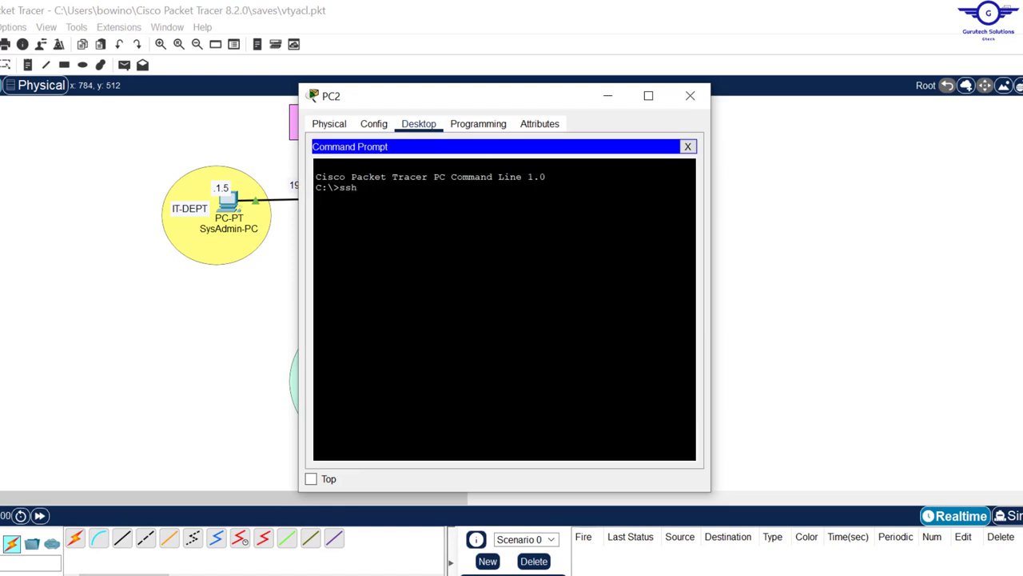
{"action": "type", "text": " -l cisco 192.168.2.254"}
{"action": "key", "text": "Return"}
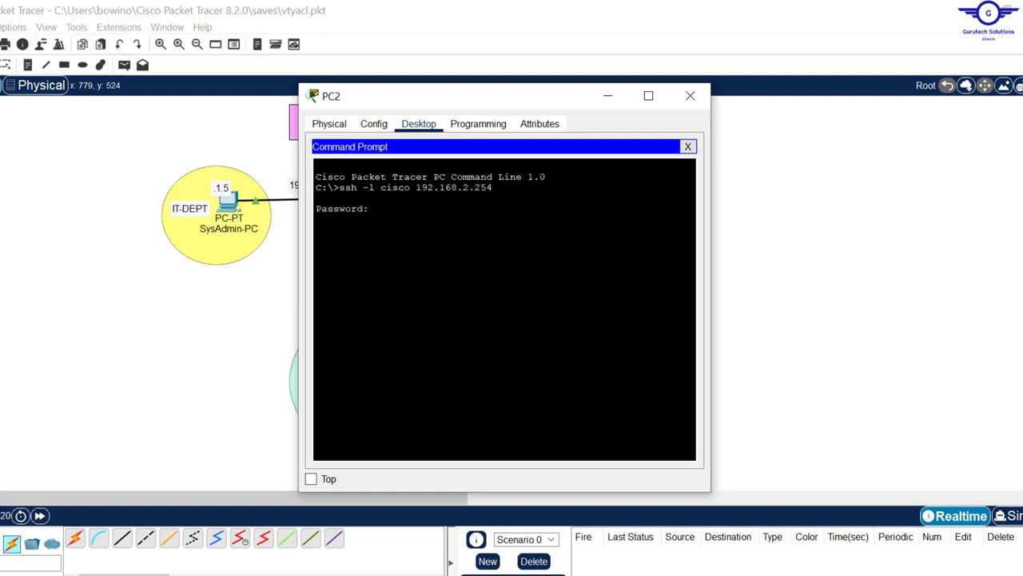
{"action": "key", "text": "Return"}
{"action": "key", "text": "Return"}
{"action": "key", "text": "Return"}
{"action": "key", "text": "Return"}
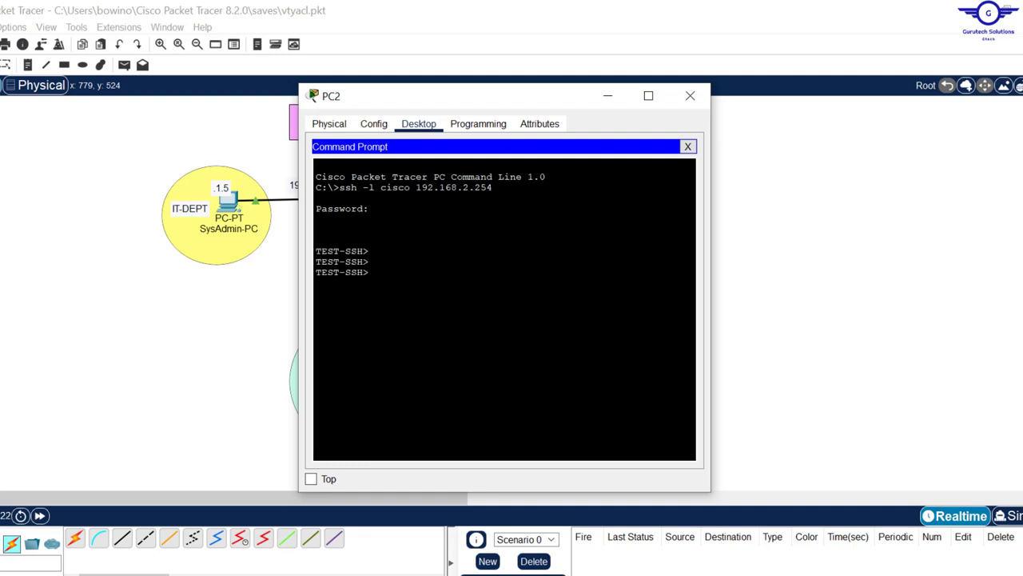
{"action": "left_click_drag", "start_coordinate": [369, 284], "coordinate": [301, 235]}
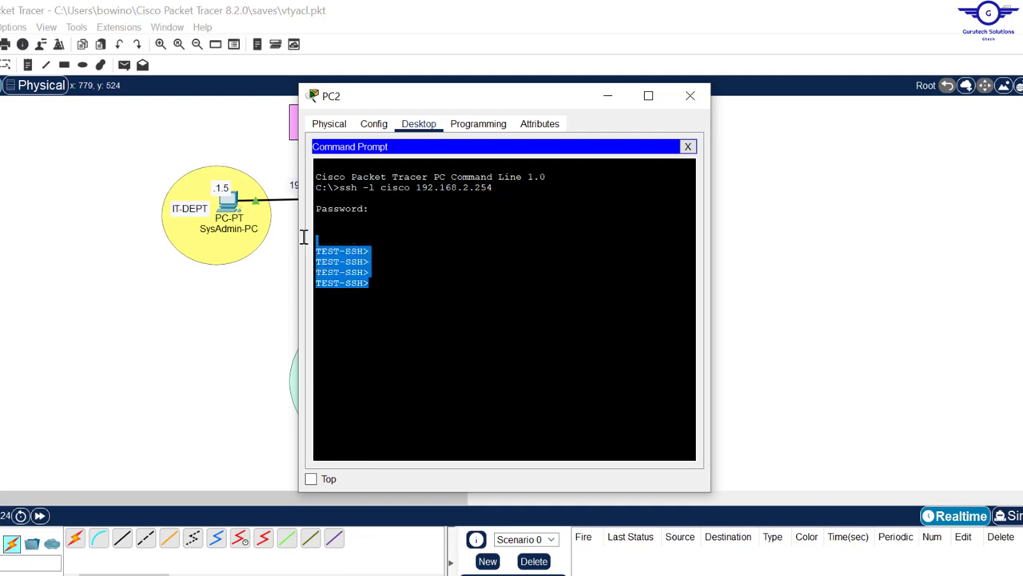
{"action": "left_click", "coordinate": [689, 95]}
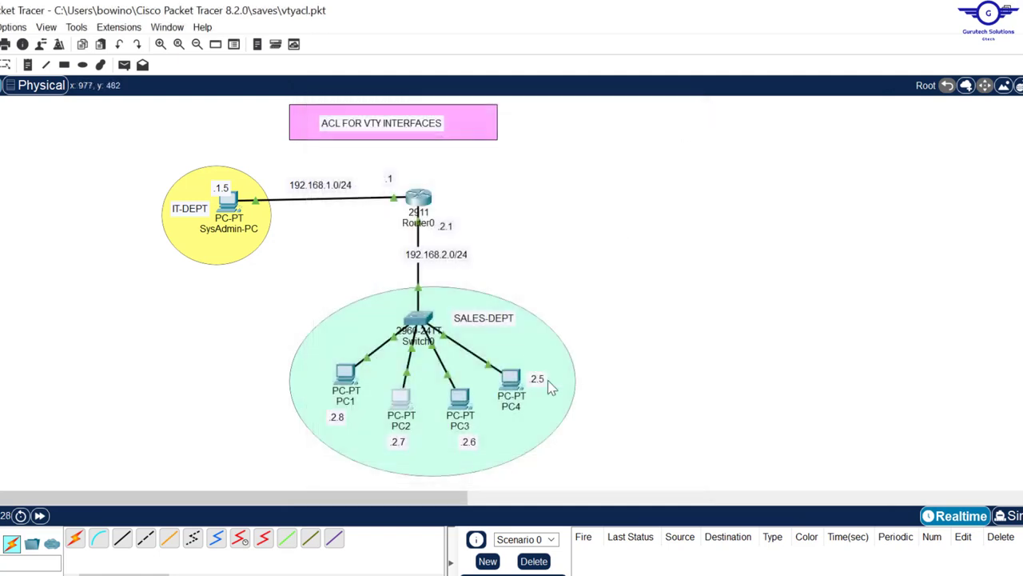
Step: Reopen Switch0's command line window in front of the config guide
{"action": "key", "text": "alt+Tab"}
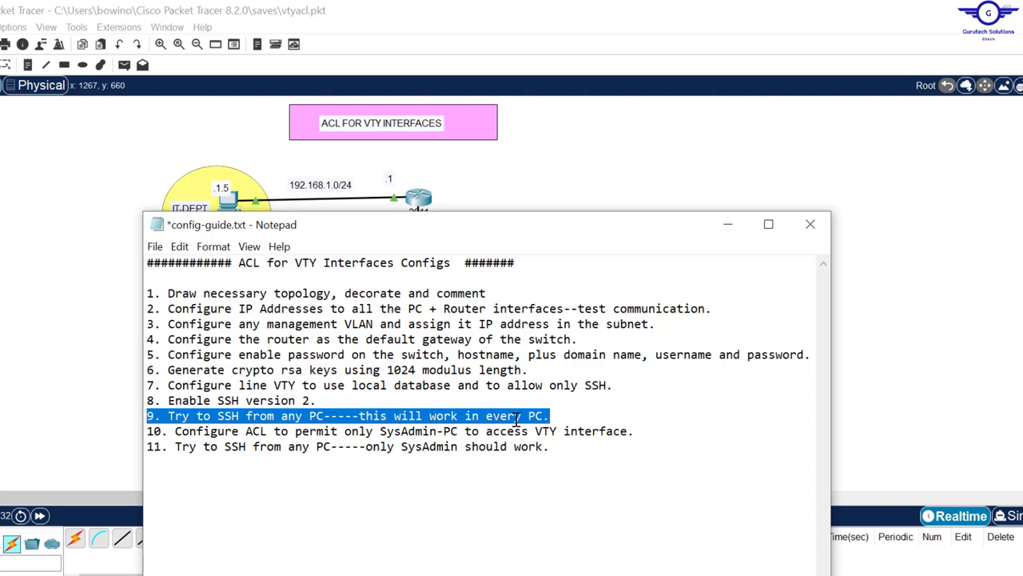
{"action": "left_click", "coordinate": [625, 157]}
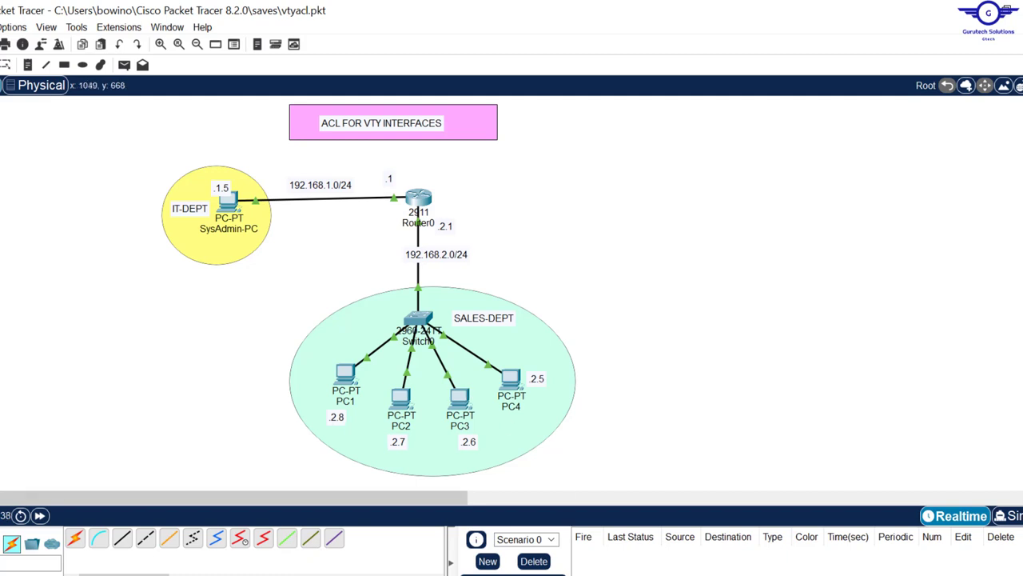
{"action": "left_click", "coordinate": [550, 574]}
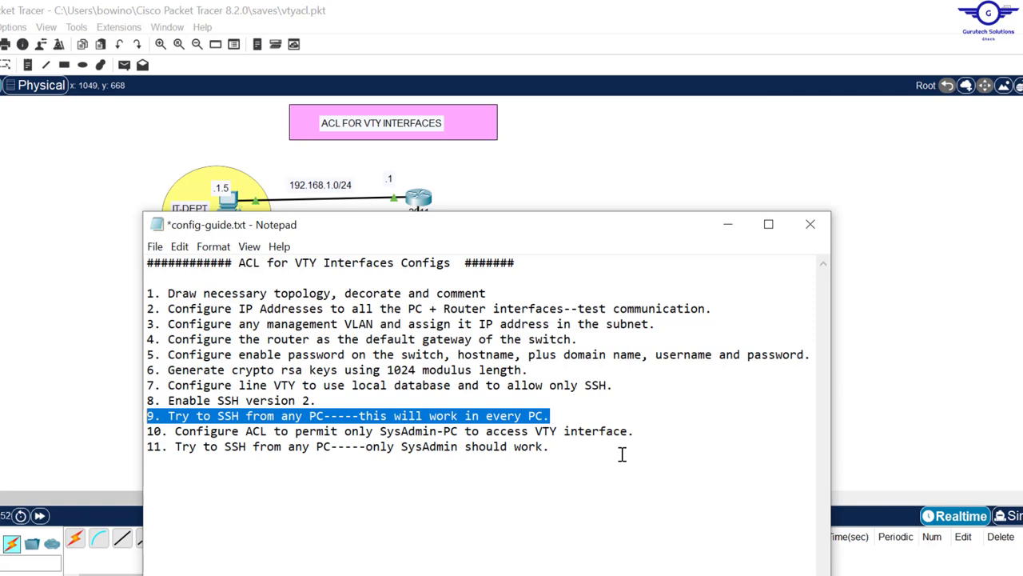
{"action": "left_click", "coordinate": [729, 233]}
{"action": "left_click", "coordinate": [423, 328]}
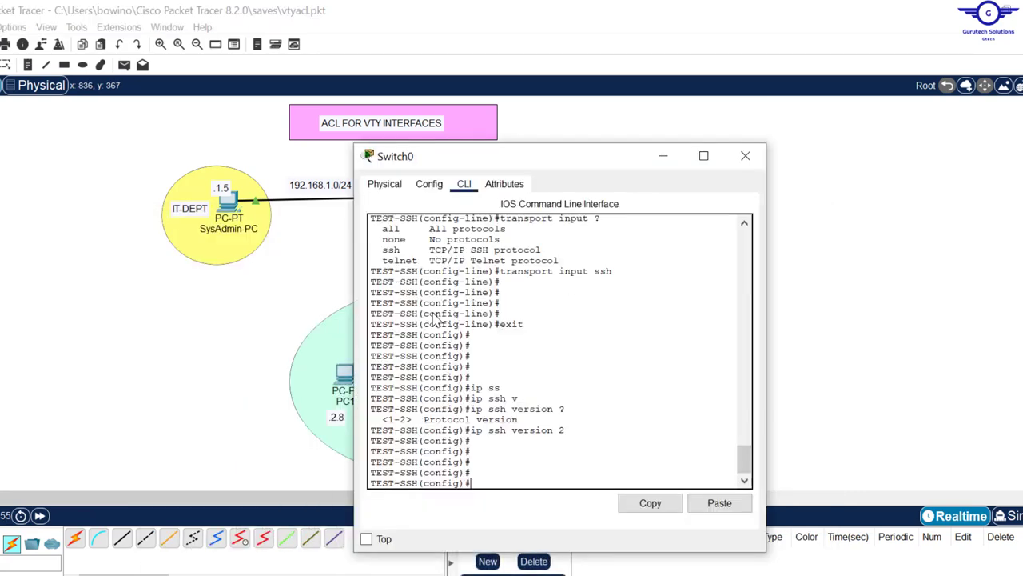
{"action": "key", "text": "alt+Tab"}
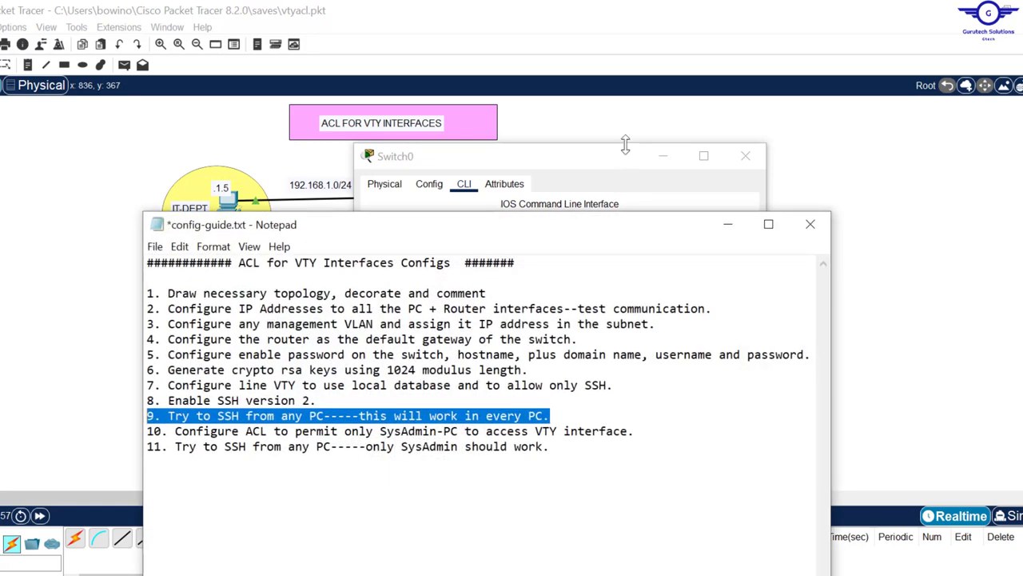
{"action": "left_click", "coordinate": [602, 159]}
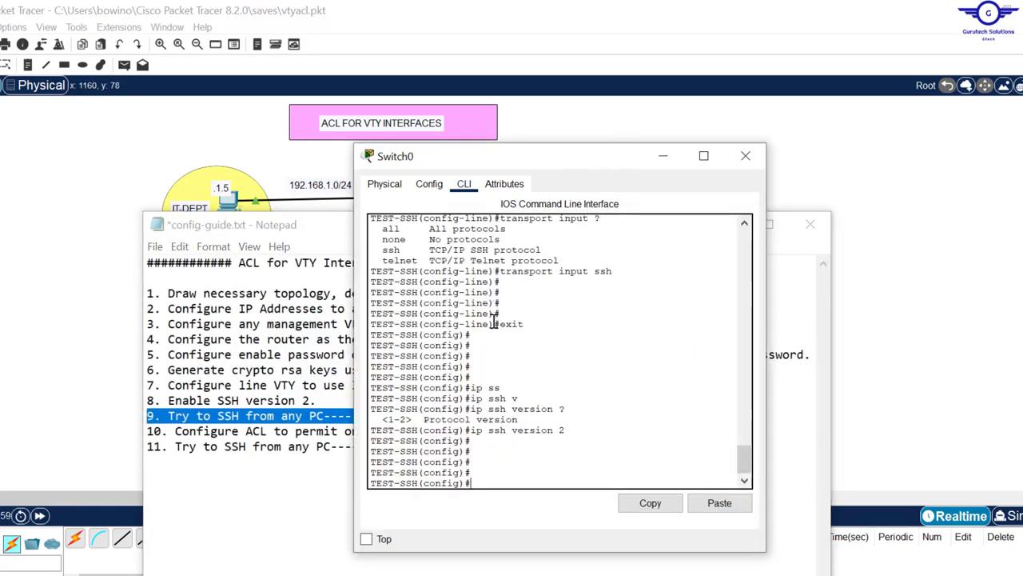
{"action": "key", "text": "Return"}
{"action": "key", "text": "Return"}
{"action": "key", "text": "Return"}
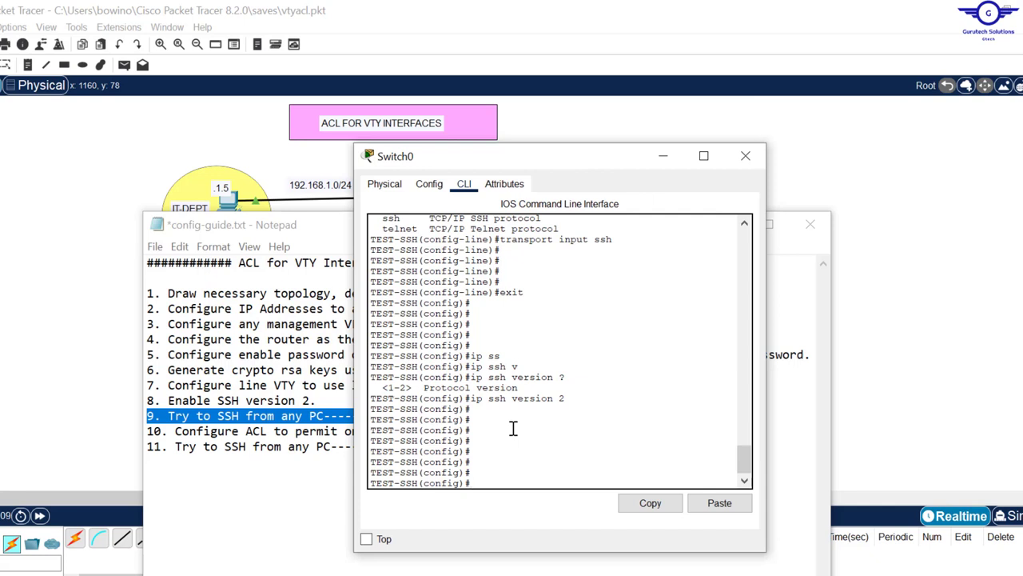
Step: Type access-list 10 permit host 192.168.1.5 on Switch0, leaving it unentered
{"action": "type", "text": "ac"}
{"action": "type", "text": "ces"}
{"action": "type", "text": "s"}
{"action": "key", "text": "Tab"}
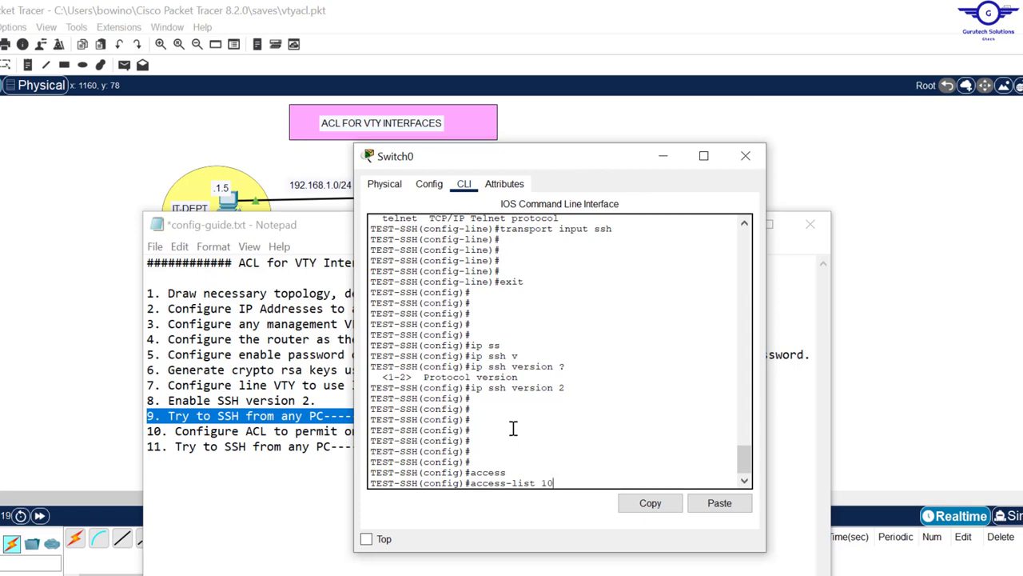
{"action": "type", "text": "per"}
{"action": "key", "text": "Tab"}
{"action": "type", "text": "?"}
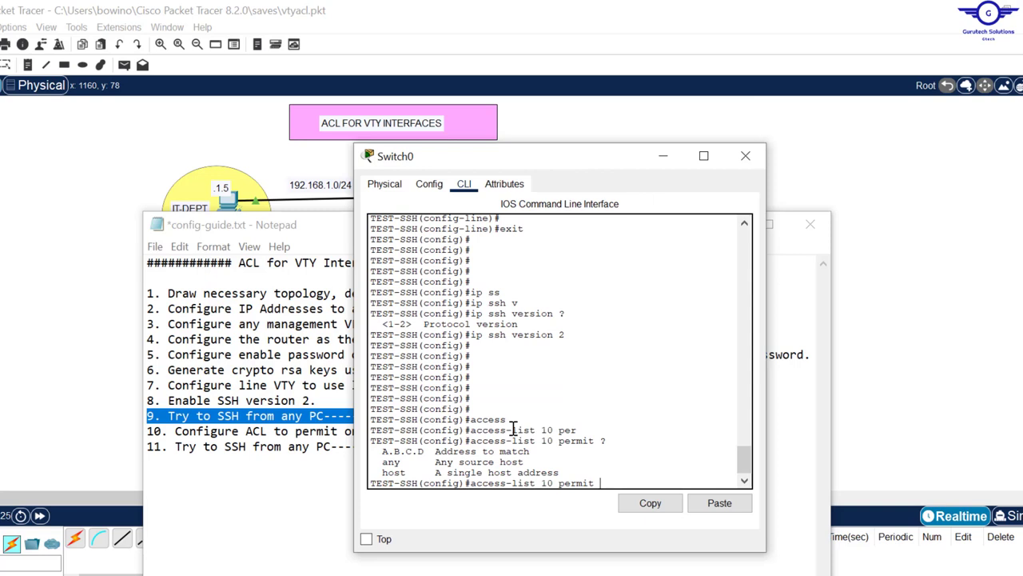
{"action": "type", "text": "hos"}
{"action": "key", "text": "Tab"}
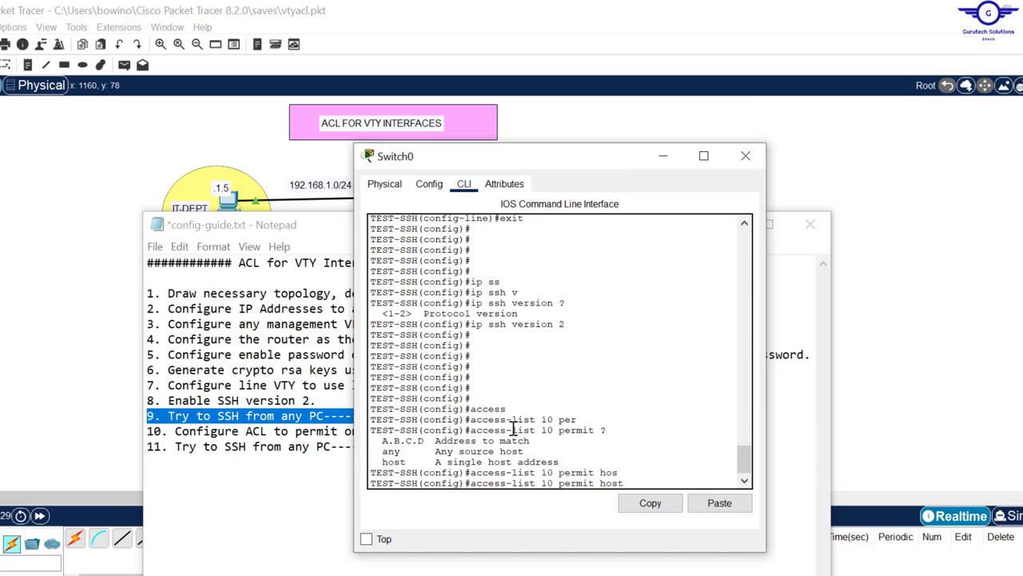
{"action": "type", "text": "192.168.1.5"}
{"action": "left_click", "coordinate": [109, 194]}
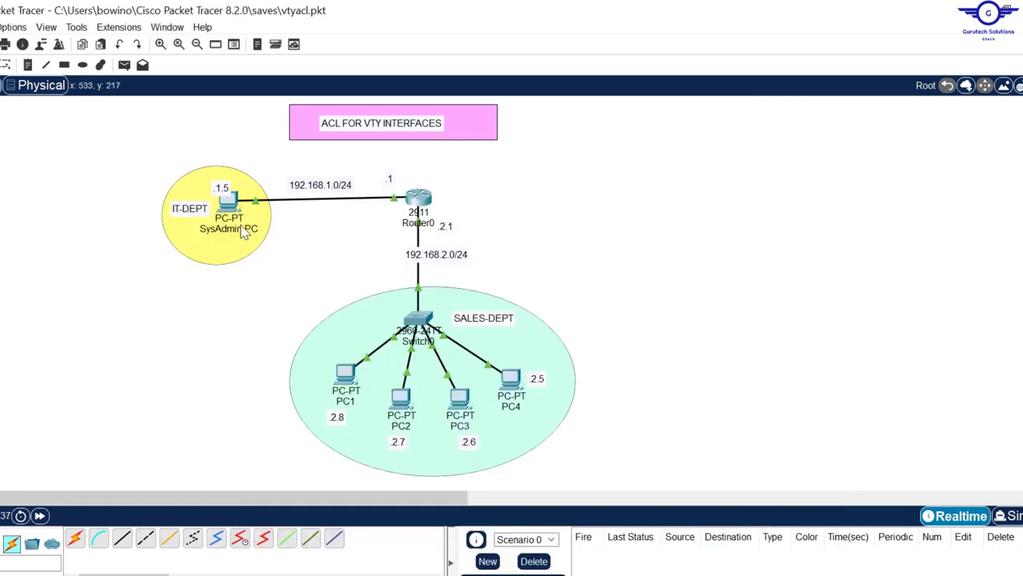
Step: Check SysAdmin-PC's IPv4 address in its IP Configuration
{"action": "left_click", "coordinate": [229, 205]}
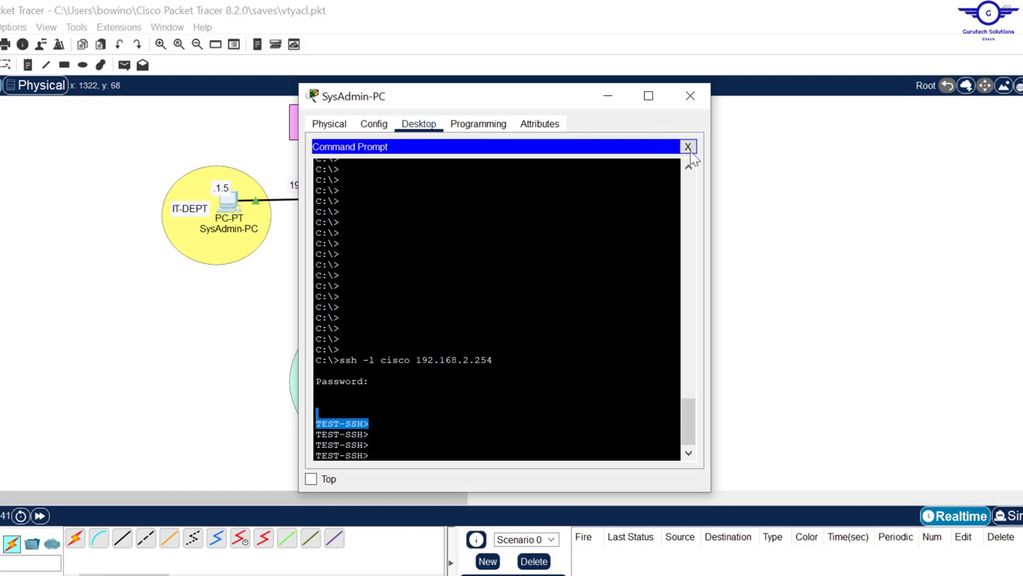
{"action": "left_click", "coordinate": [687, 147]}
{"action": "left_click", "coordinate": [353, 181]}
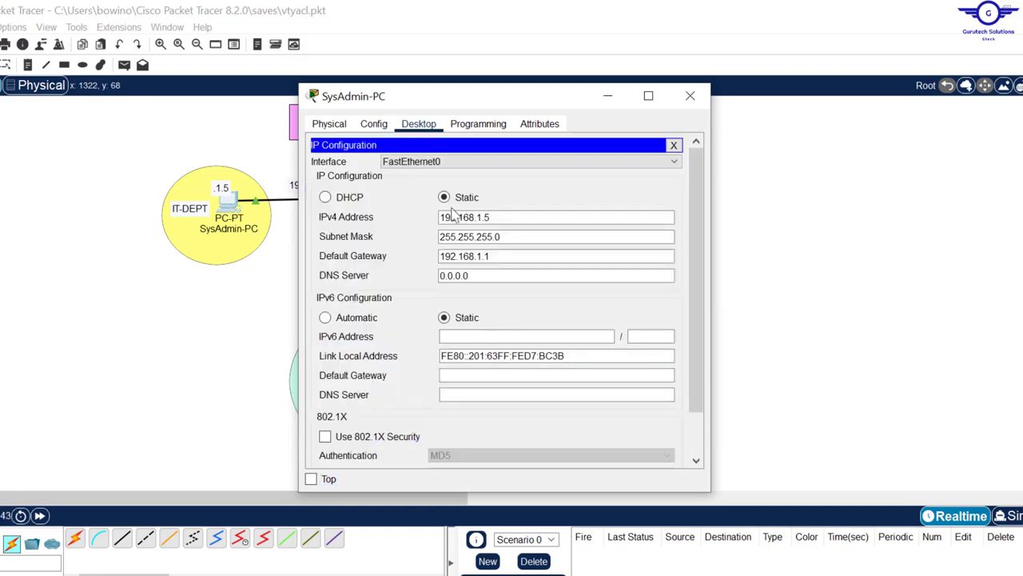
{"action": "left_click", "coordinate": [505, 216]}
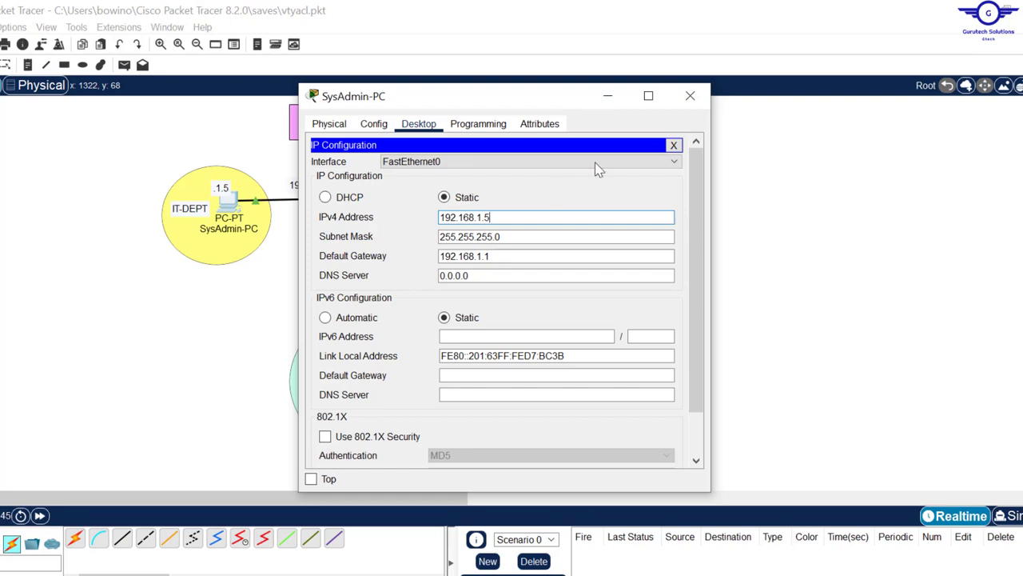
{"action": "left_click", "coordinate": [690, 96]}
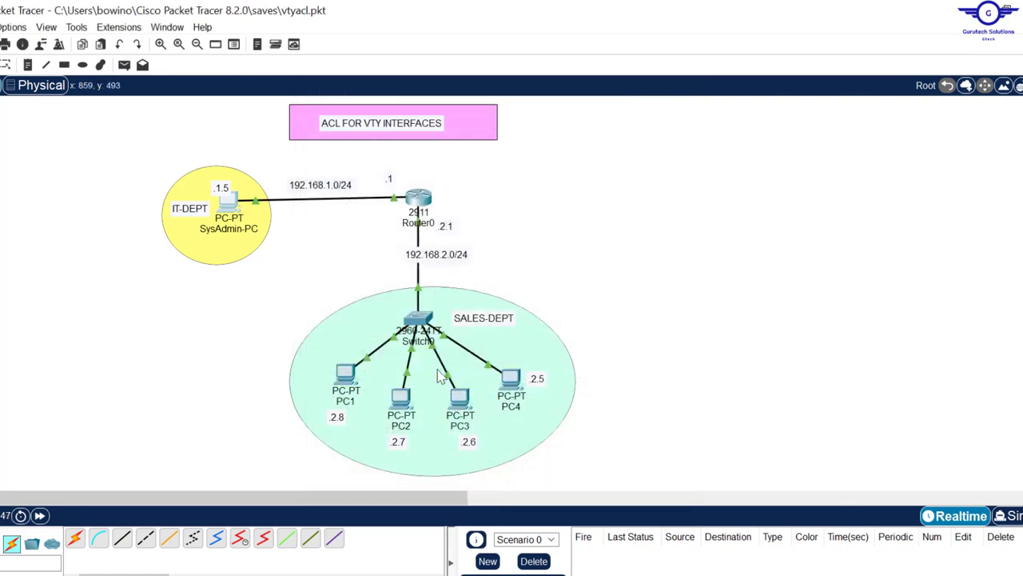
Step: Enter the permit host 192.168.1.5 rule and add access-list 10 deny any
{"action": "left_click", "coordinate": [420, 321]}
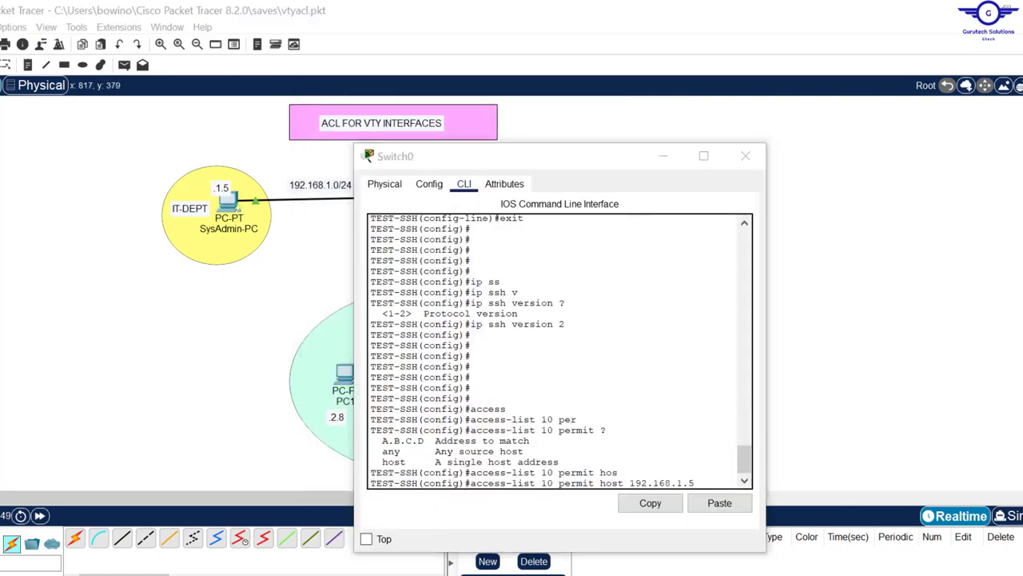
{"action": "left_click", "coordinate": [609, 160]}
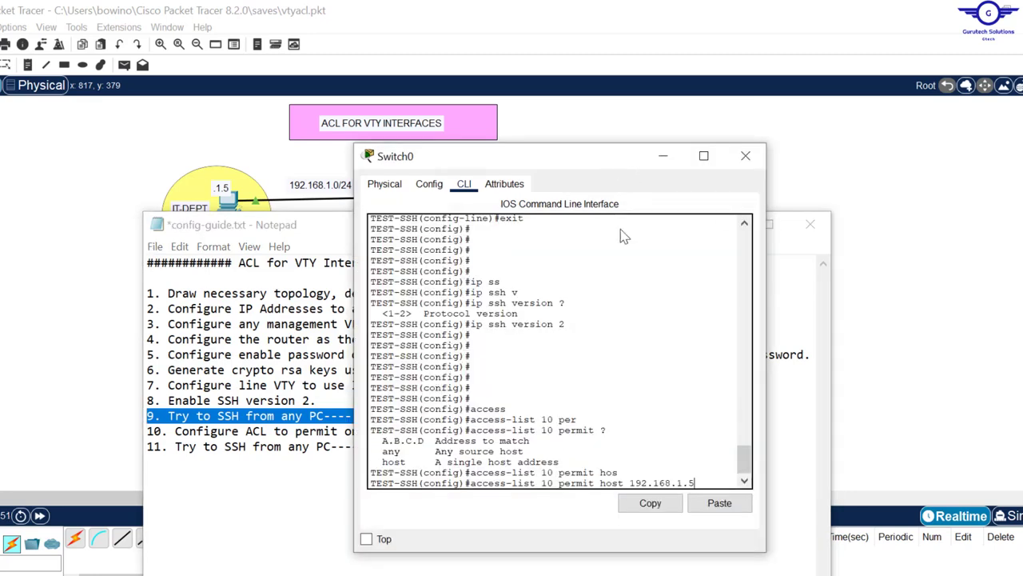
{"action": "key", "text": "Return"}
{"action": "key", "text": "Return"}
{"action": "key", "text": "Return"}
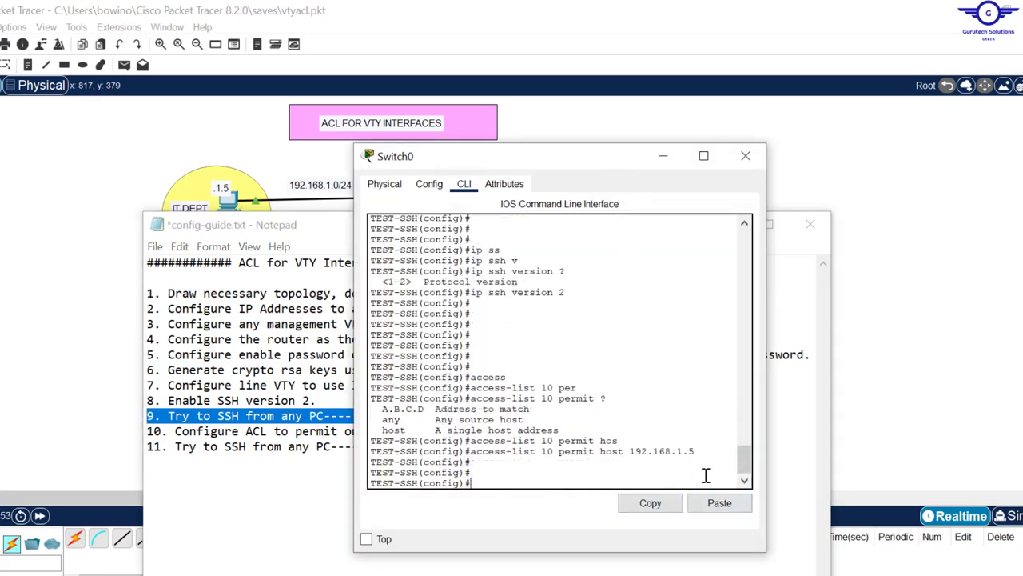
{"action": "type", "text": "acc"}
{"action": "key", "text": "Tab"}
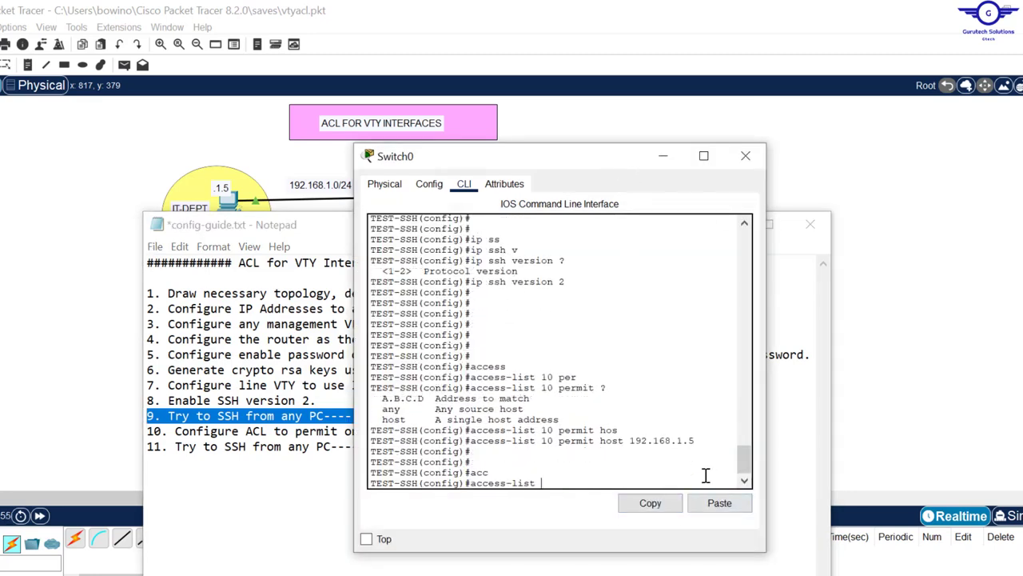
{"action": "type", "text": "10 de"}
{"action": "key", "text": "Tab"}
{"action": "type", "text": "a"}
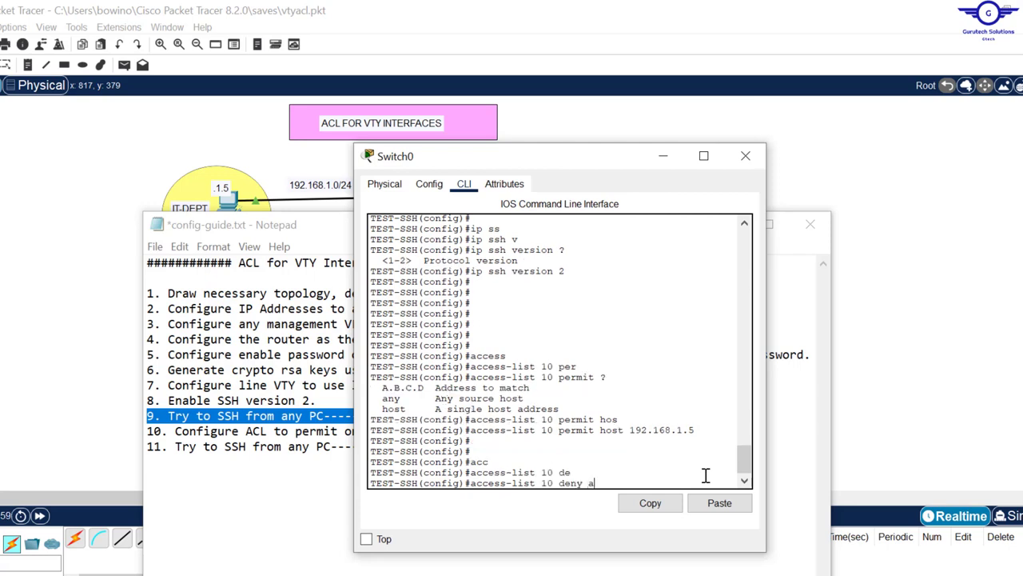
{"action": "type", "text": "ny"}
{"action": "key", "text": "Return"}
{"action": "key", "text": "Return"}
{"action": "key", "text": "Return"}
{"action": "key", "text": "Return"}
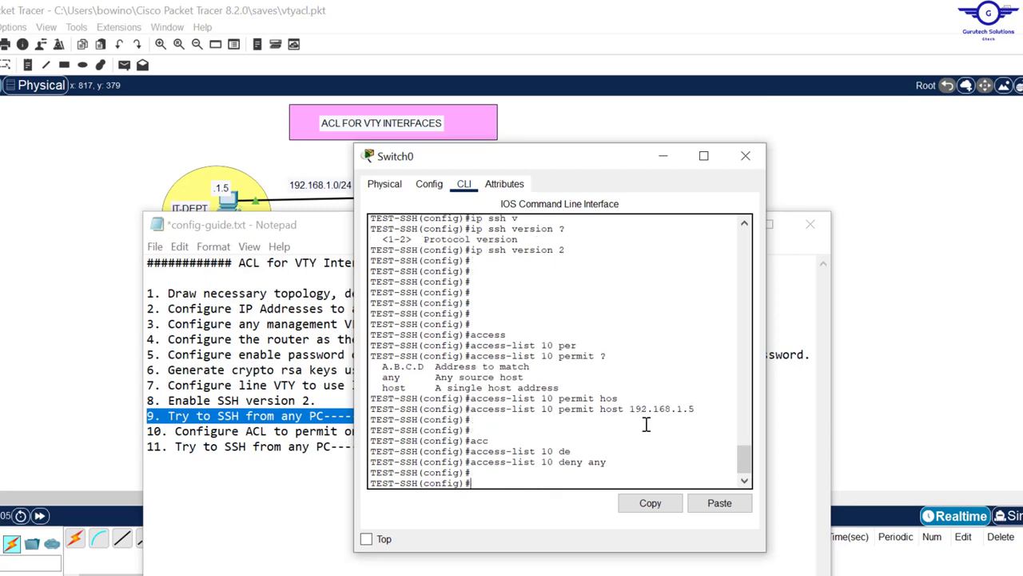
{"action": "key", "text": "Return"}
{"action": "key", "text": "Return"}
{"action": "key", "text": "Return"}
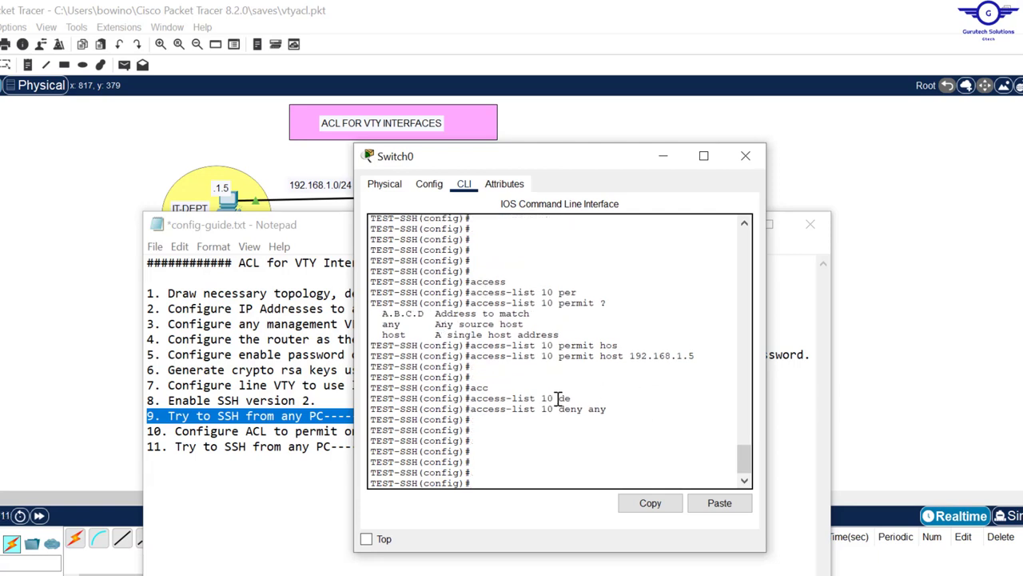
Step: Review the access-list 10 permit and deny lines in Switch0's console
{"action": "left_click_drag", "start_coordinate": [558, 398], "coordinate": [471, 400]}
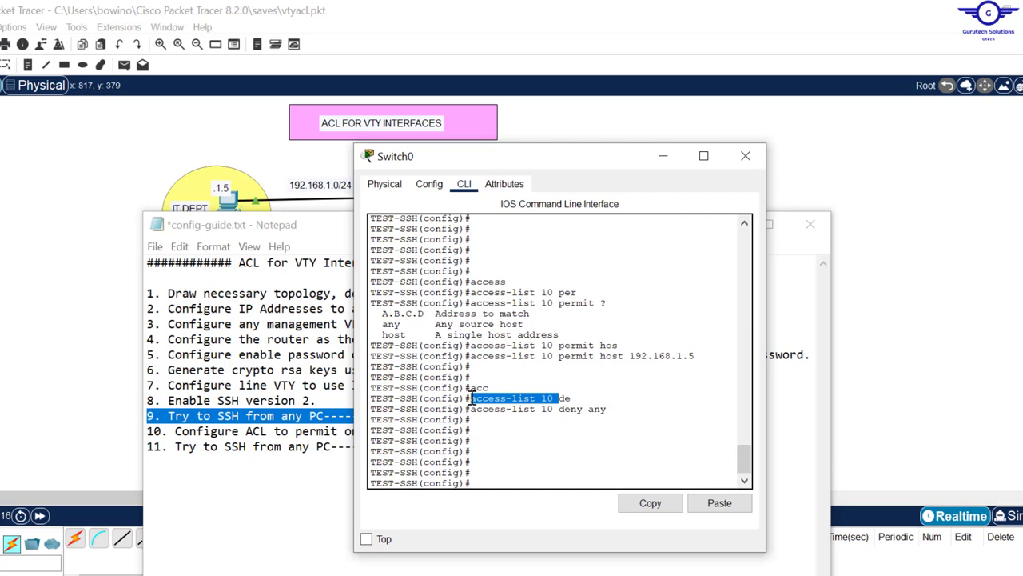
{"action": "left_click", "coordinate": [618, 410]}
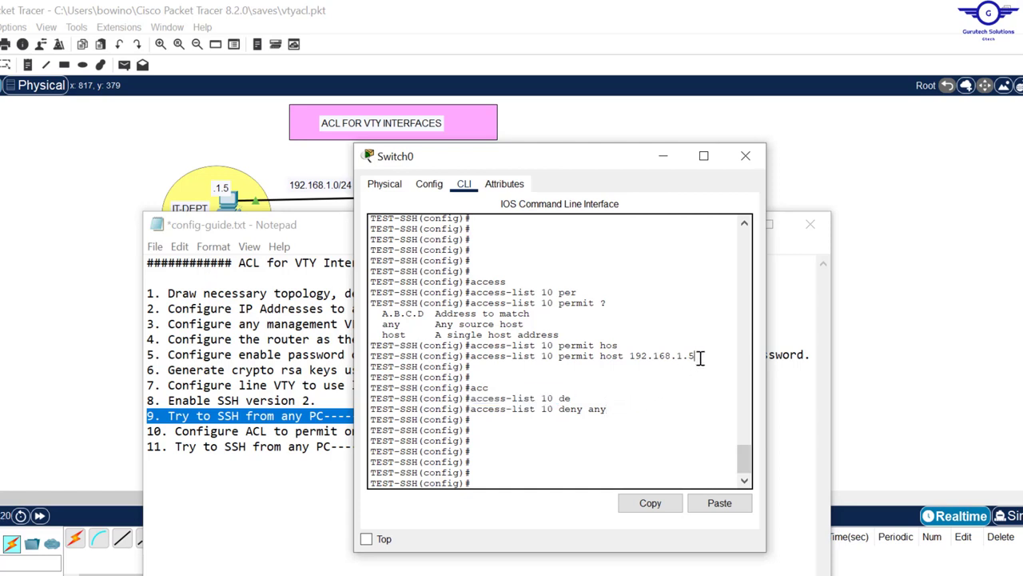
{"action": "left_click_drag", "start_coordinate": [694, 358], "coordinate": [480, 349]}
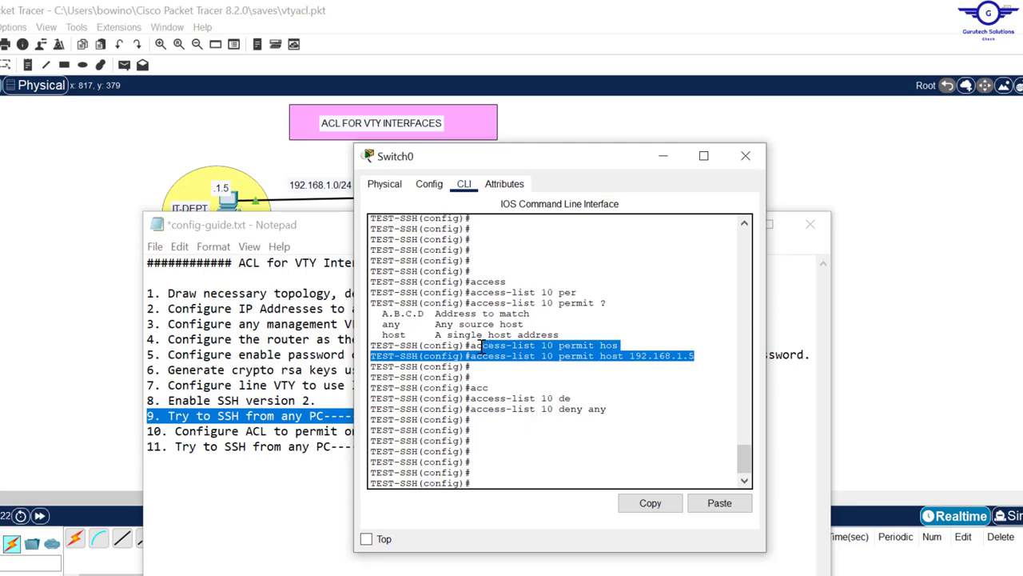
{"action": "left_click", "coordinate": [602, 356]}
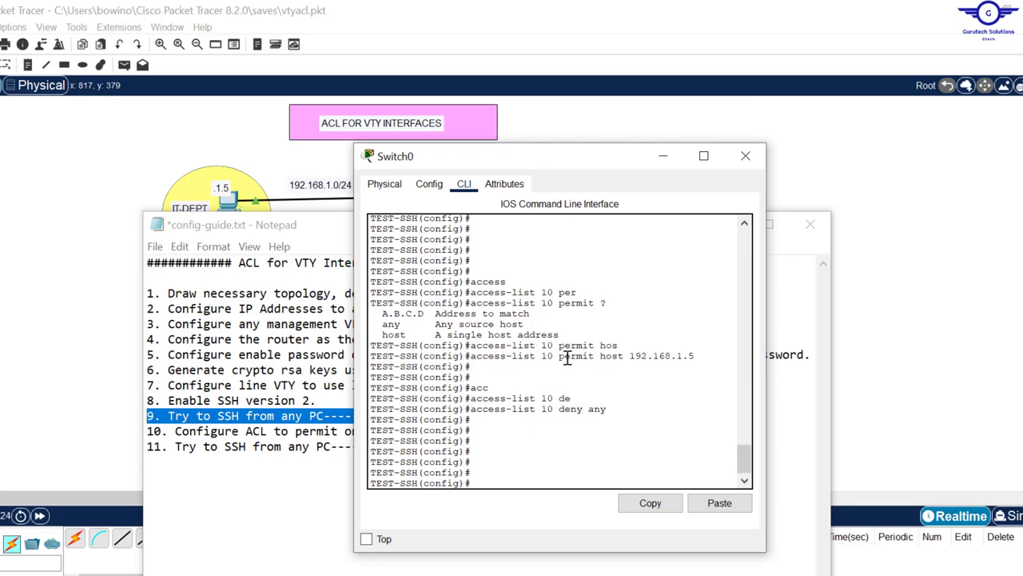
{"action": "left_click_drag", "start_coordinate": [554, 357], "coordinate": [542, 357]}
Step: Apply access-class 10 in to VTY lines 0 15, then exit line configuration
{"action": "left_click", "coordinate": [504, 441]}
{"action": "type", "text": "line vty 0 15"}
{"action": "key", "text": "Return"}
{"action": "key", "text": "Return"}
{"action": "key", "text": "Return"}
{"action": "key", "text": "Return"}
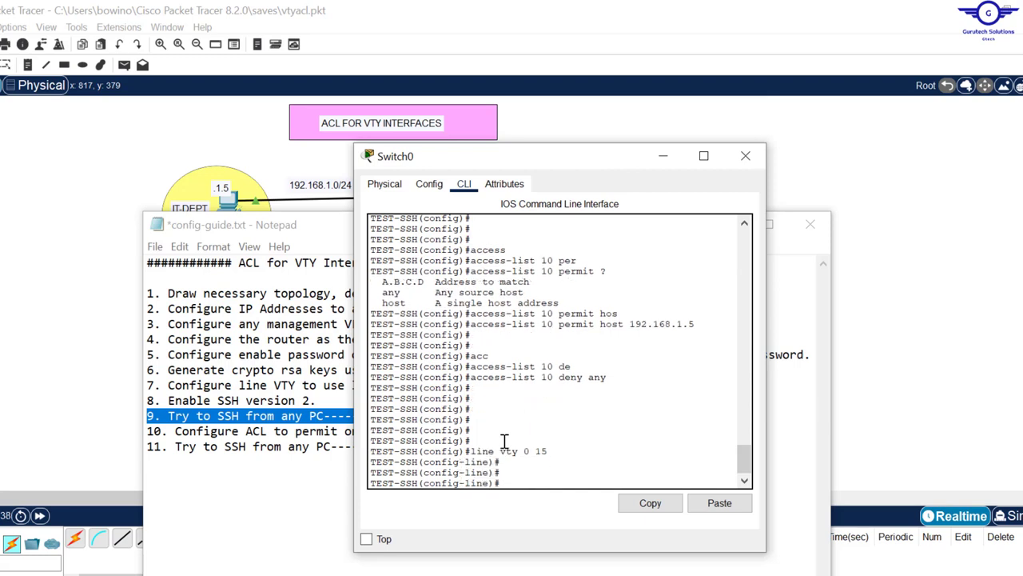
{"action": "type", "text": "access"}
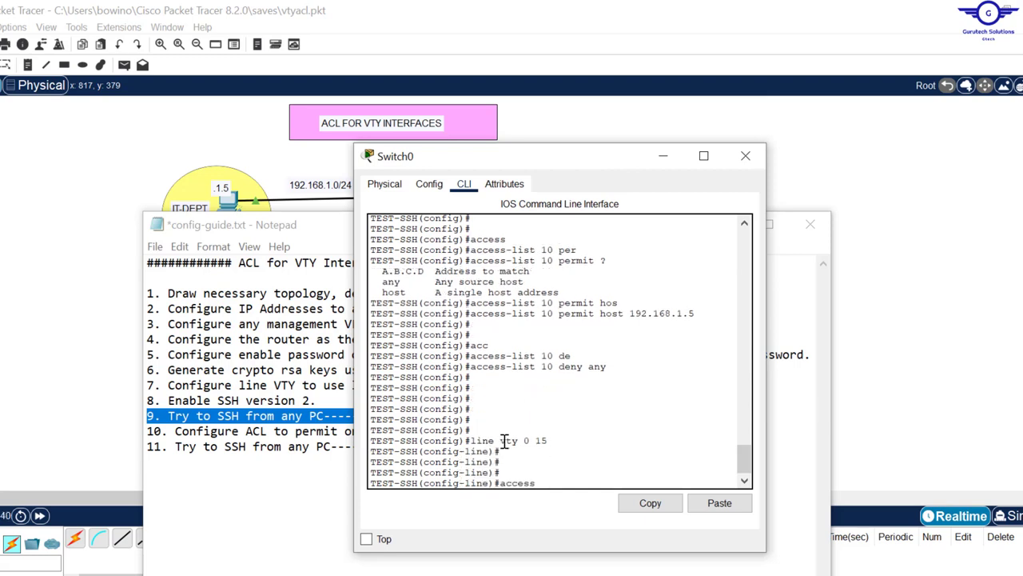
{"action": "key", "text": "Tab"}
{"action": "type", "text": "10"}
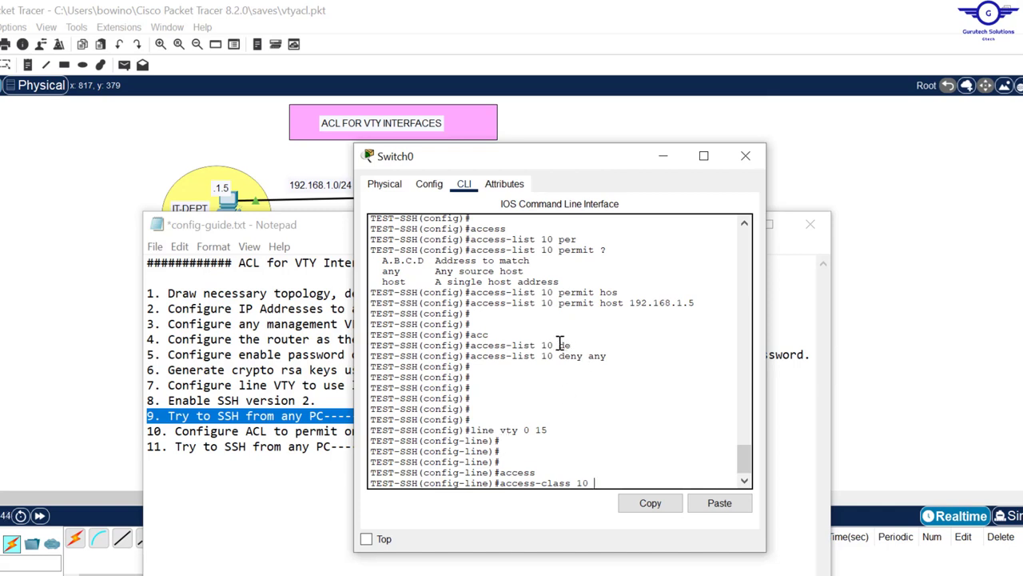
{"action": "left_click_drag", "start_coordinate": [562, 345], "coordinate": [541, 344]}
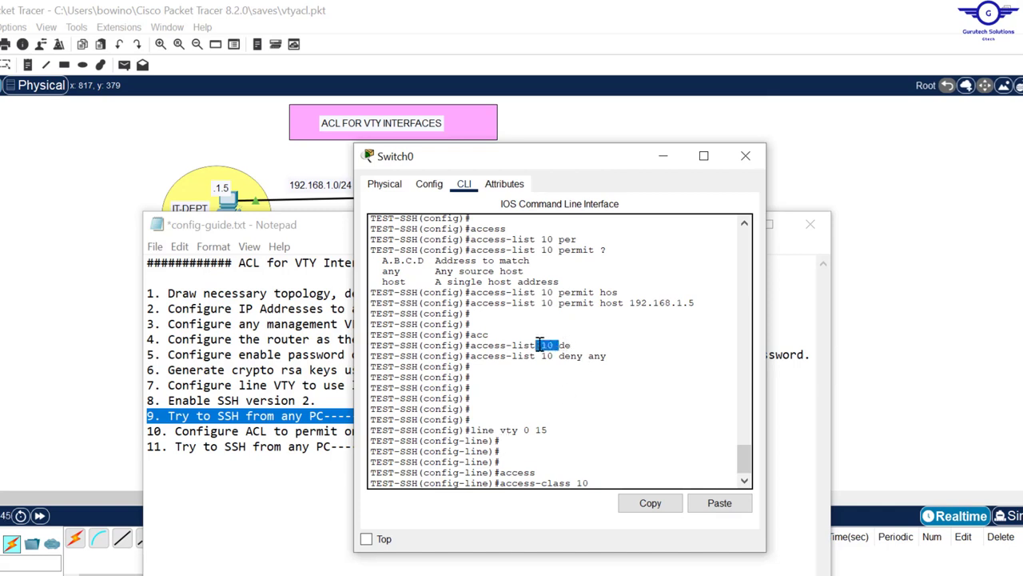
{"action": "left_click", "coordinate": [597, 479]}
{"action": "type", "text": "in"}
{"action": "key", "text": "Return"}
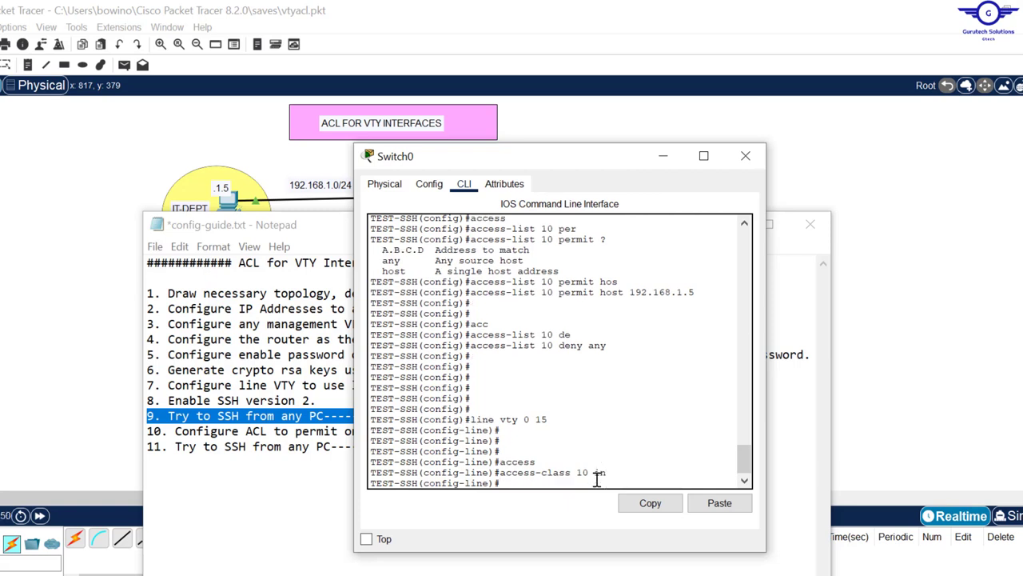
{"action": "type", "text": "exit"}
{"action": "key", "text": "Return"}
{"action": "key", "text": "Return"}
{"action": "key", "text": "Return"}
{"action": "key", "text": "Return"}
{"action": "key", "text": "Return"}
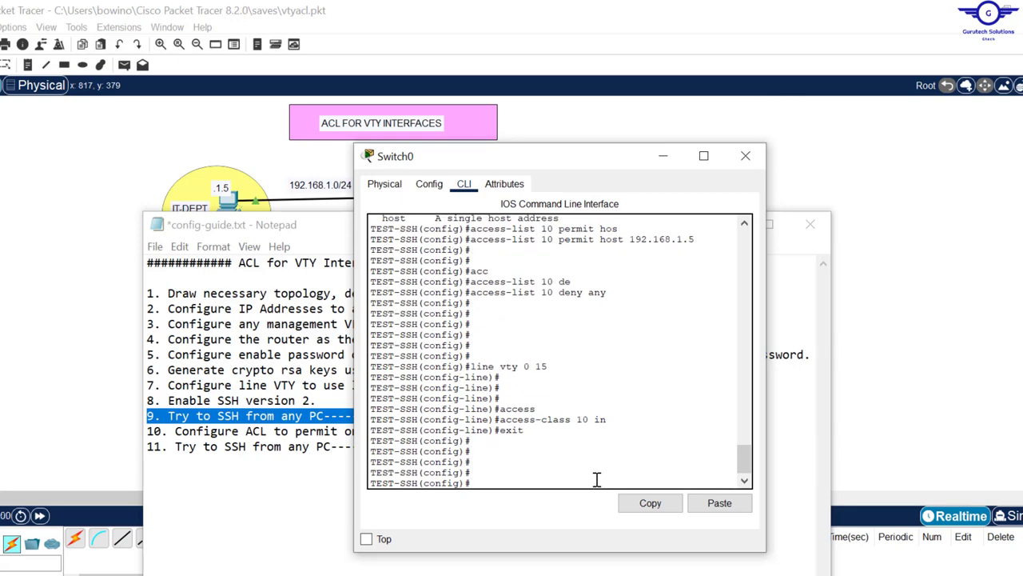
Step: Check step 11 in the config guide and open PC2's Command Prompt
{"action": "left_click", "coordinate": [331, 446]}
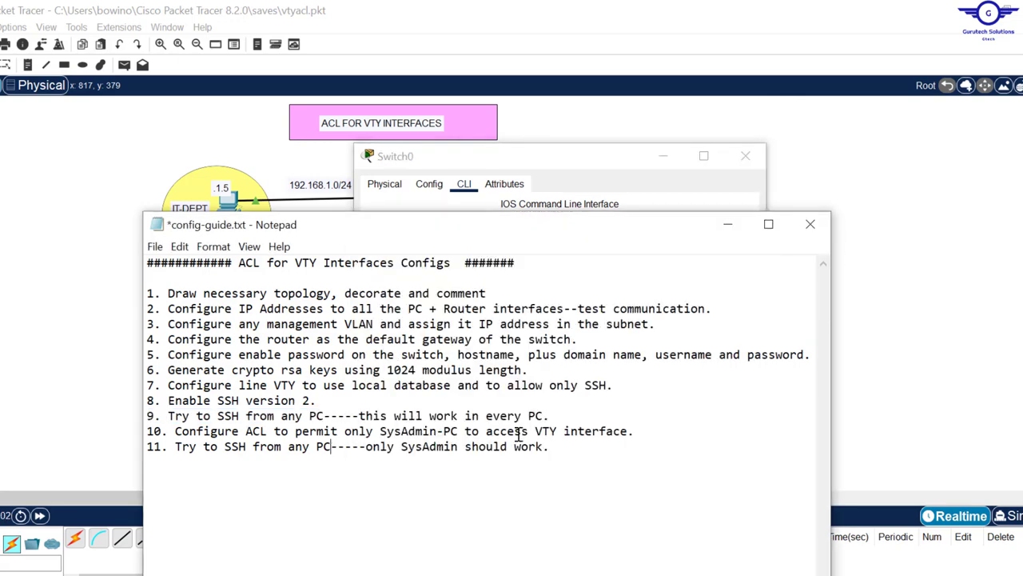
{"action": "left_click", "coordinate": [676, 437]}
{"action": "left_click_drag", "start_coordinate": [559, 449], "coordinate": [192, 446]}
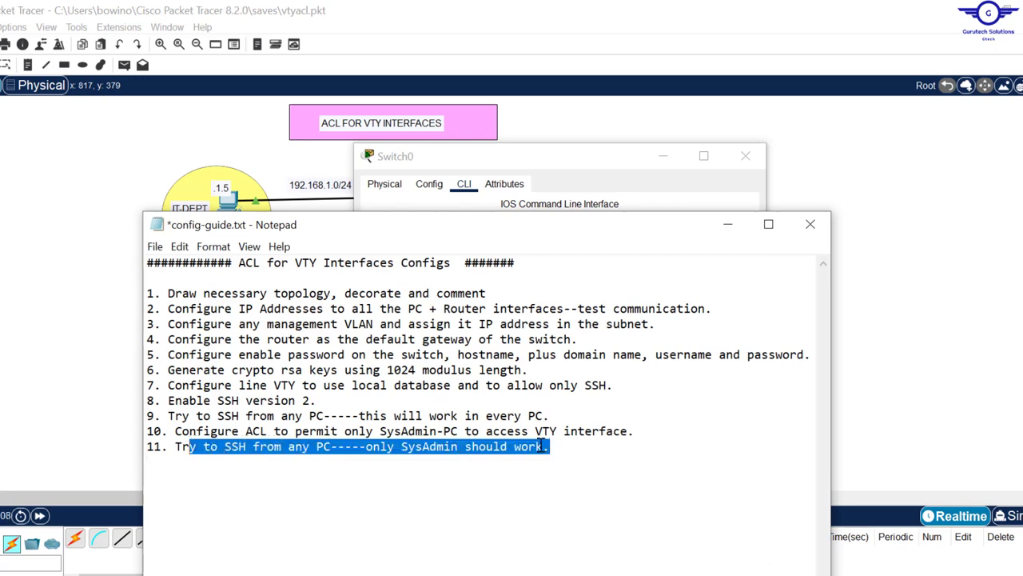
{"action": "left_click", "coordinate": [258, 157]}
{"action": "left_click", "coordinate": [399, 400]}
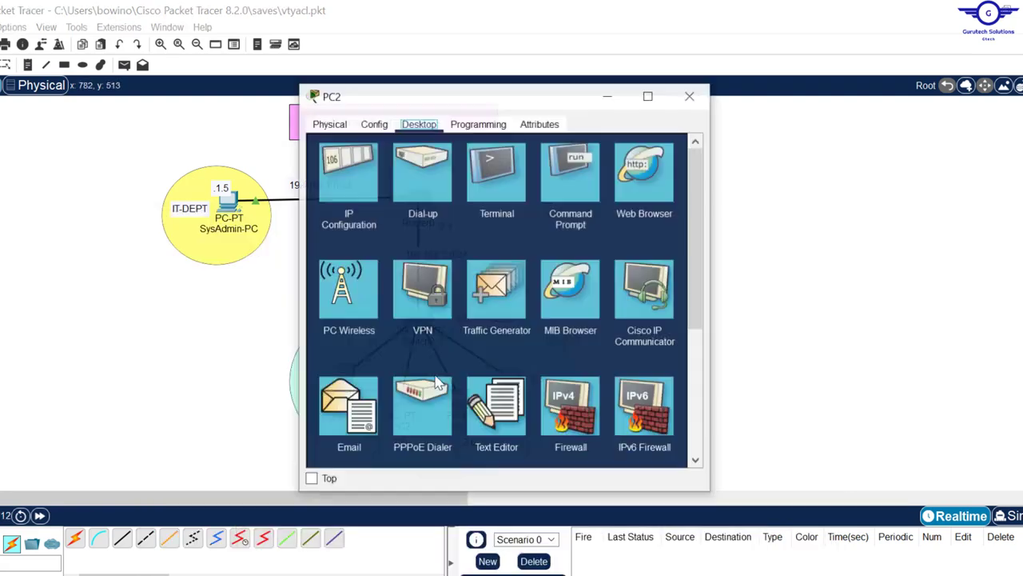
{"action": "left_click", "coordinate": [566, 174]}
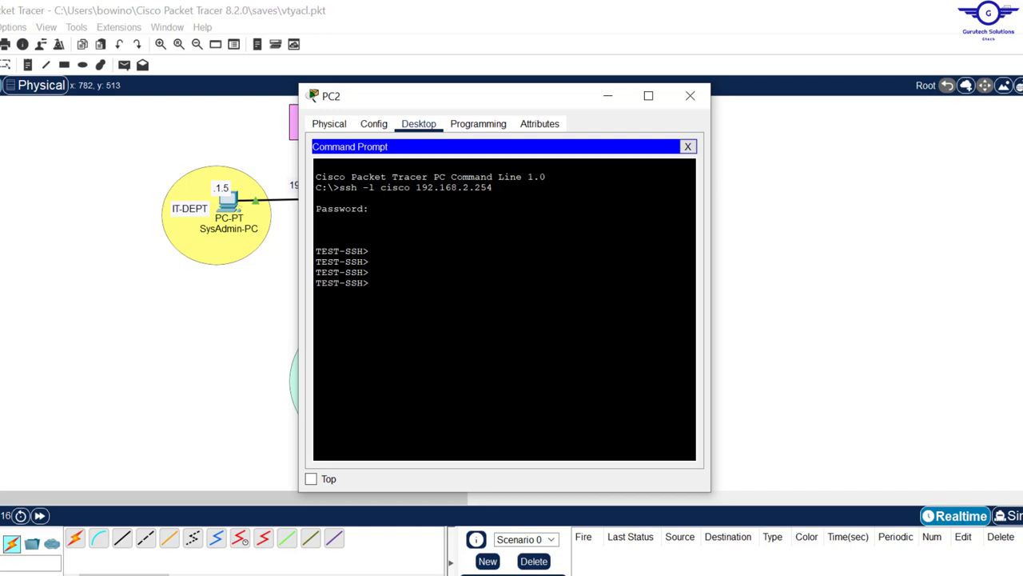
Step: End PC2's existing SSH session to the switch with exit
{"action": "left_click_drag", "start_coordinate": [493, 187], "coordinate": [316, 187]}
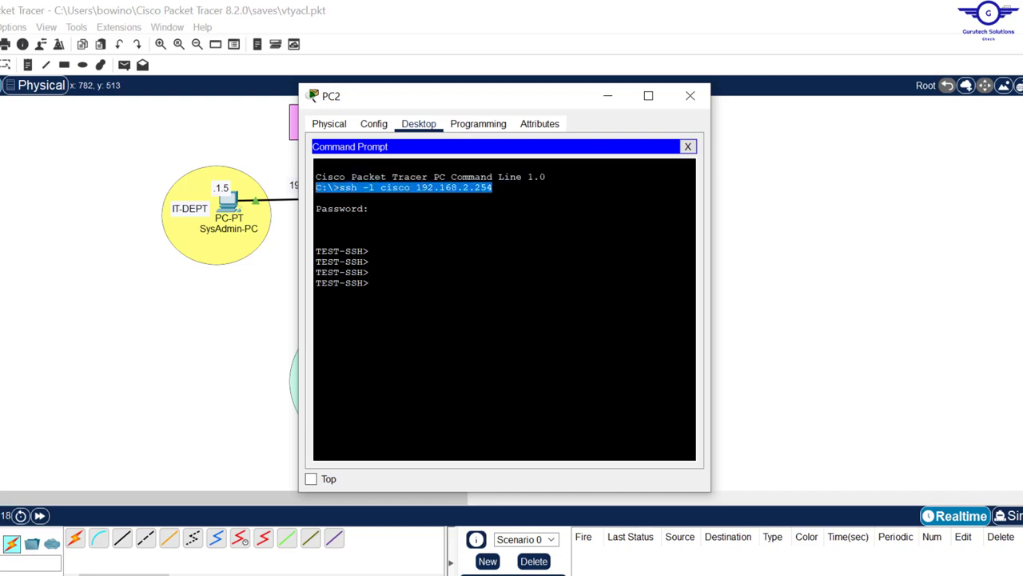
{"action": "left_click_drag", "start_coordinate": [370, 284], "coordinate": [310, 246]}
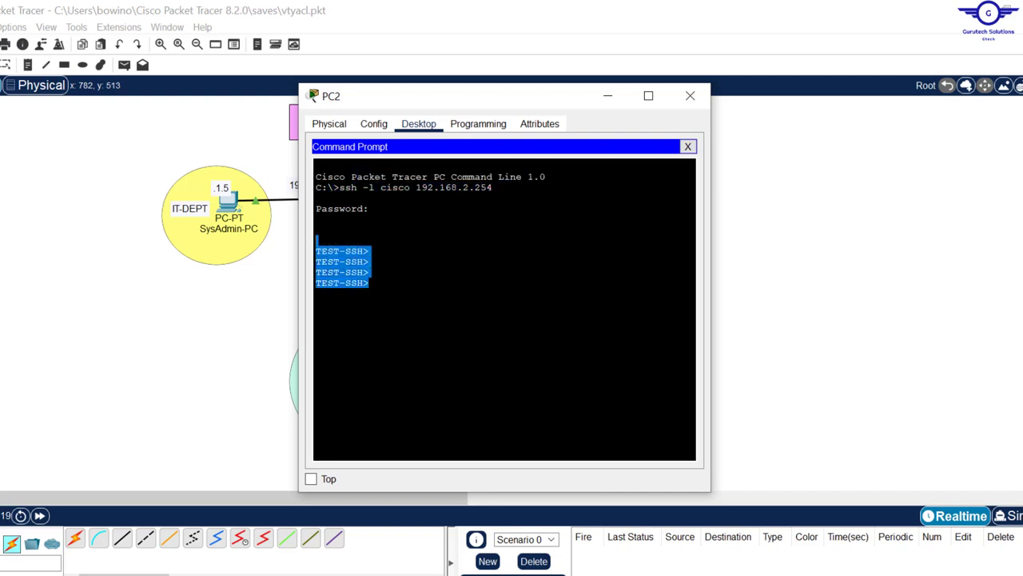
{"action": "left_click", "coordinate": [372, 262]}
{"action": "type", "text": "exit"}
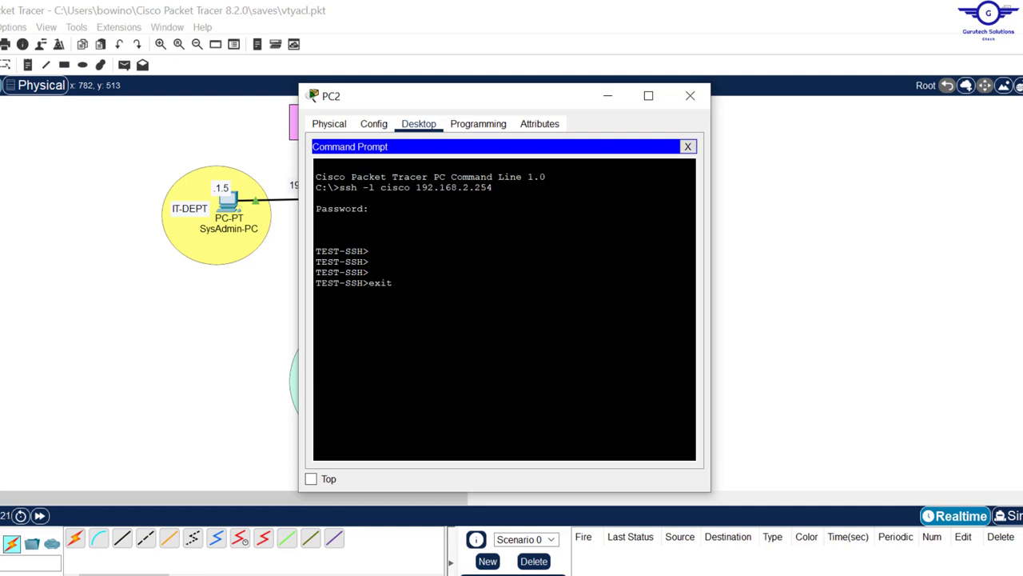
{"action": "key", "text": "Return"}
{"action": "key", "text": "Return"}
{"action": "key", "text": "Return"}
{"action": "key", "text": "Return"}
{"action": "key", "text": "Return"}
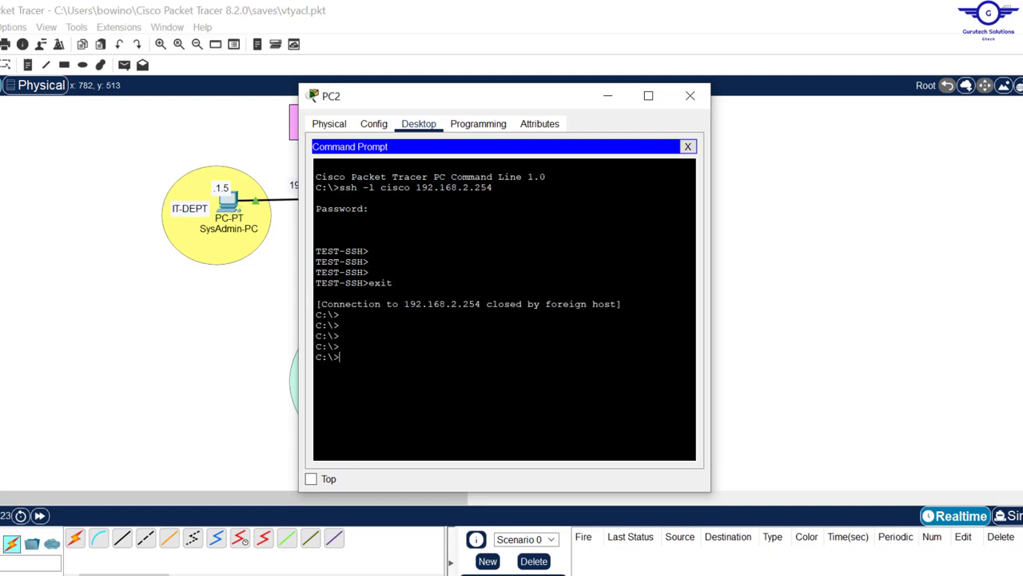
Step: Retry SSH to 192.168.2.254 twice, confirm 'Connection refused by remote host', close PC2
{"action": "key", "text": "Up"}
{"action": "key", "text": "Return"}
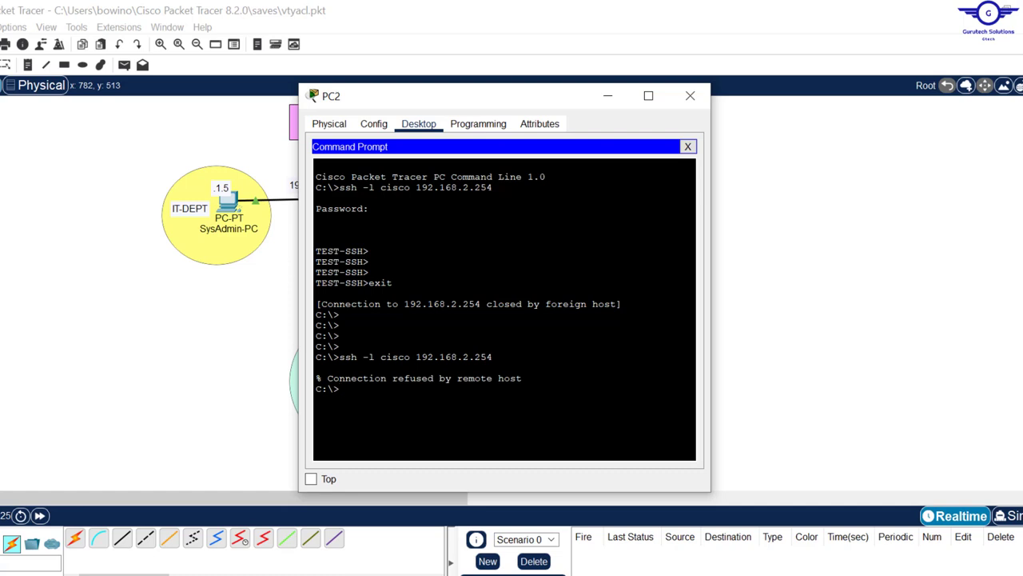
{"action": "key", "text": "Up"}
{"action": "key", "text": "Return"}
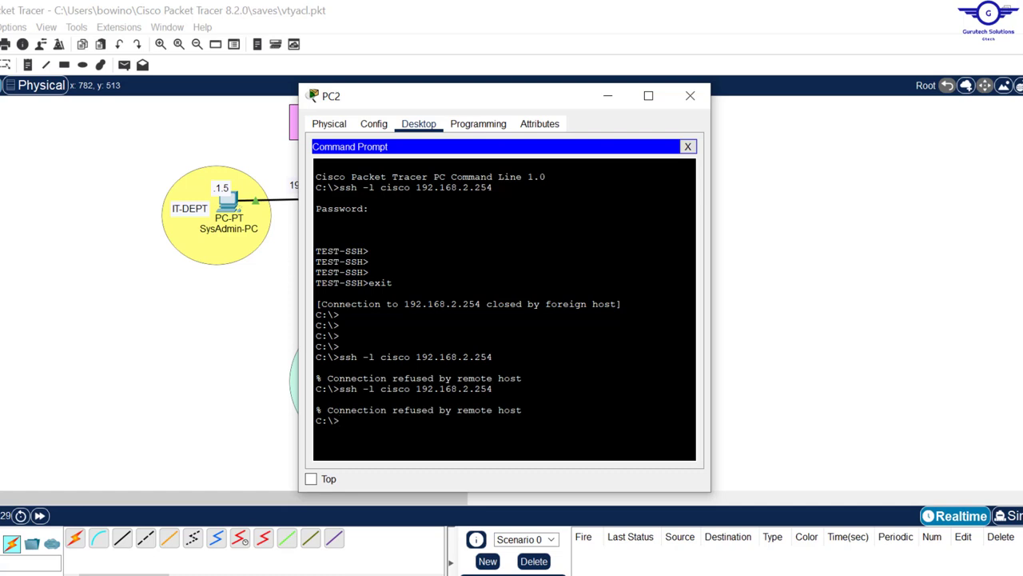
{"action": "left_click_drag", "start_coordinate": [523, 378], "coordinate": [310, 383]}
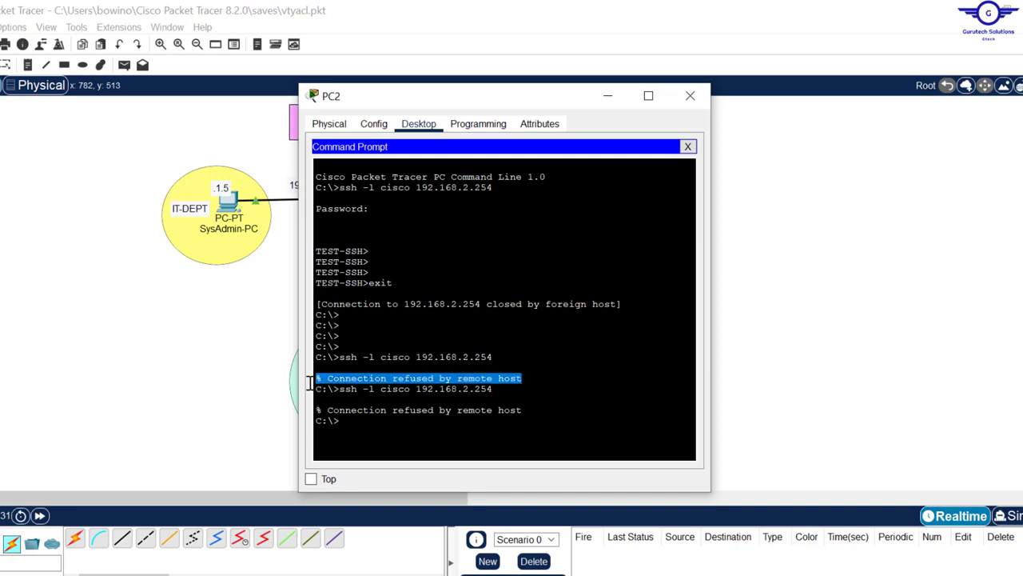
{"action": "left_click", "coordinate": [689, 97]}
Step: On SysAdmin-PC's command prompt, end the old session and SSH to 192.168.2.254 as cisco with the password
{"action": "left_click", "coordinate": [231, 210]}
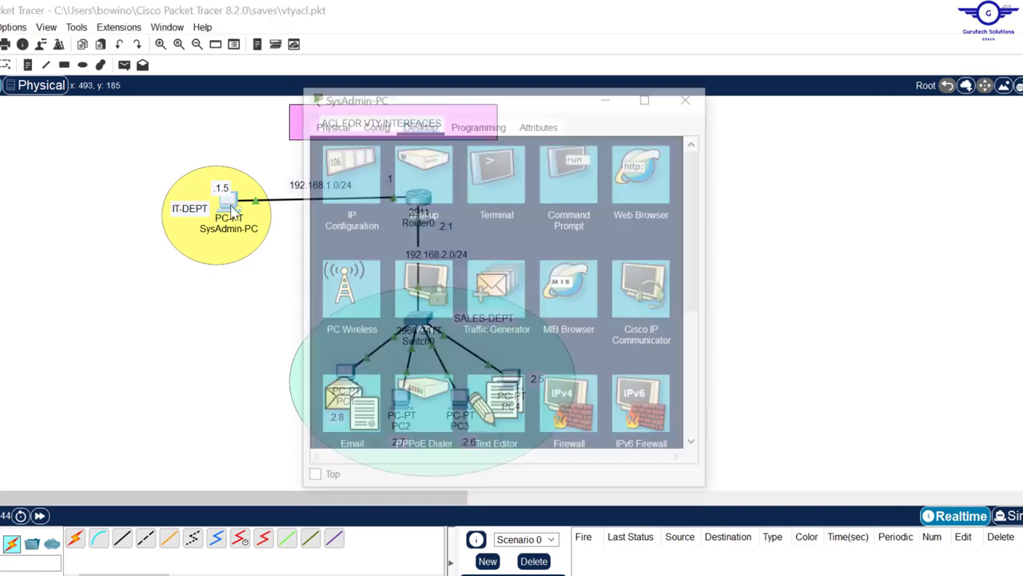
{"action": "left_click", "coordinate": [562, 179]}
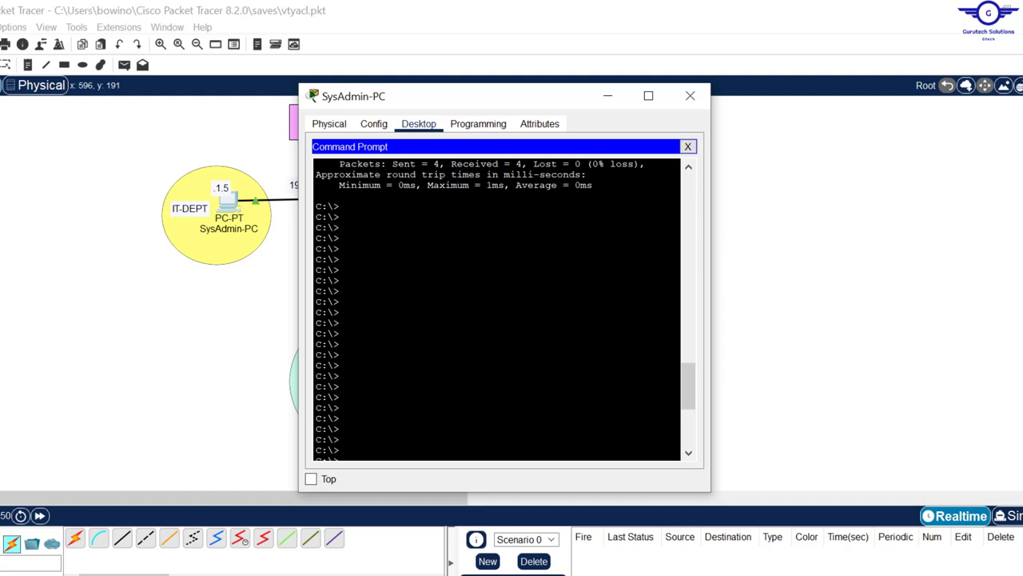
{"action": "left_click_drag", "start_coordinate": [690, 395], "coordinate": [686, 472]}
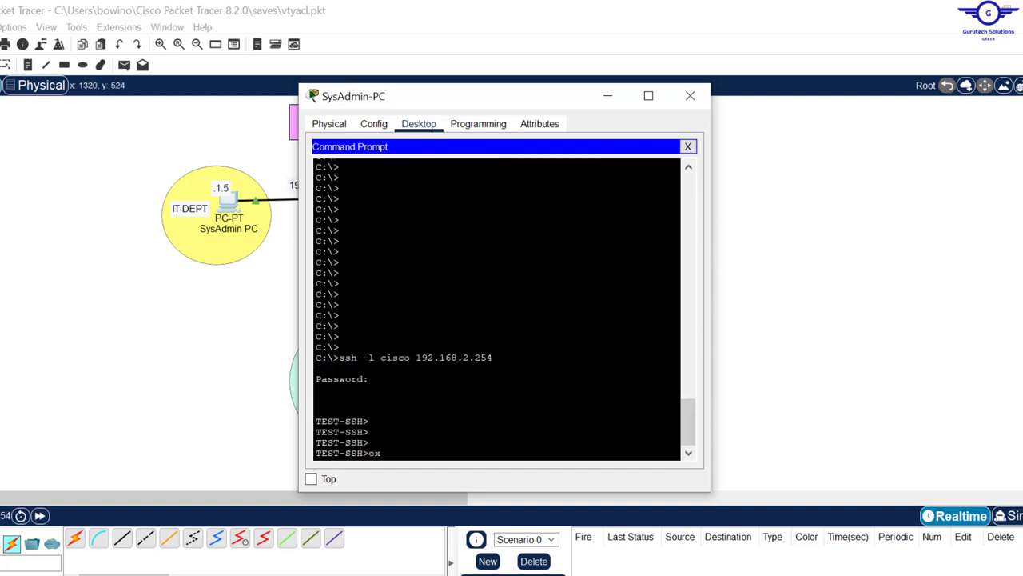
{"action": "key", "text": "Return"}
{"action": "key", "text": "Return"}
{"action": "key", "text": "Return"}
{"action": "key", "text": "Return"}
{"action": "key", "text": "Return"}
{"action": "key", "text": "Up"}
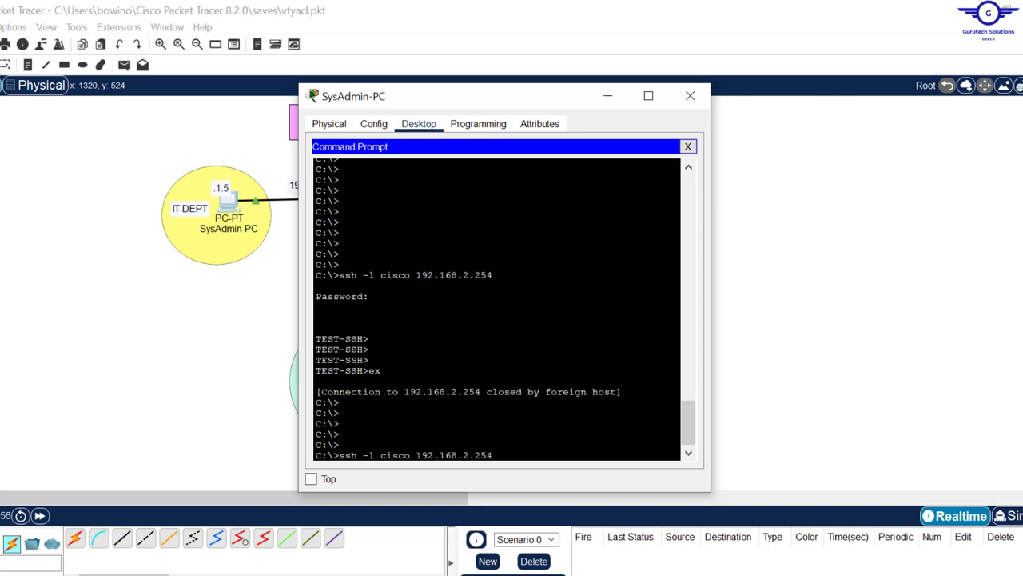
{"action": "key", "text": "Return"}
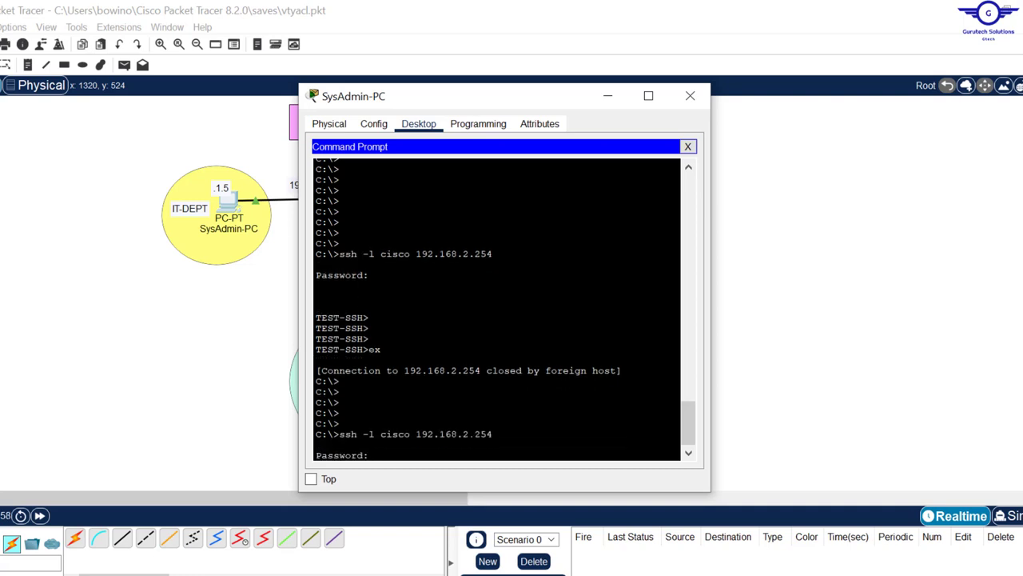
{"action": "key", "text": "Return"}
Step: Exit TEST-SSH, reconnect over SSH to 192.168.2.254 to confirm the login, then close SysAdmin-PC
{"action": "key", "text": "Return"}
{"action": "key", "text": "Return"}
{"action": "key", "text": "Return"}
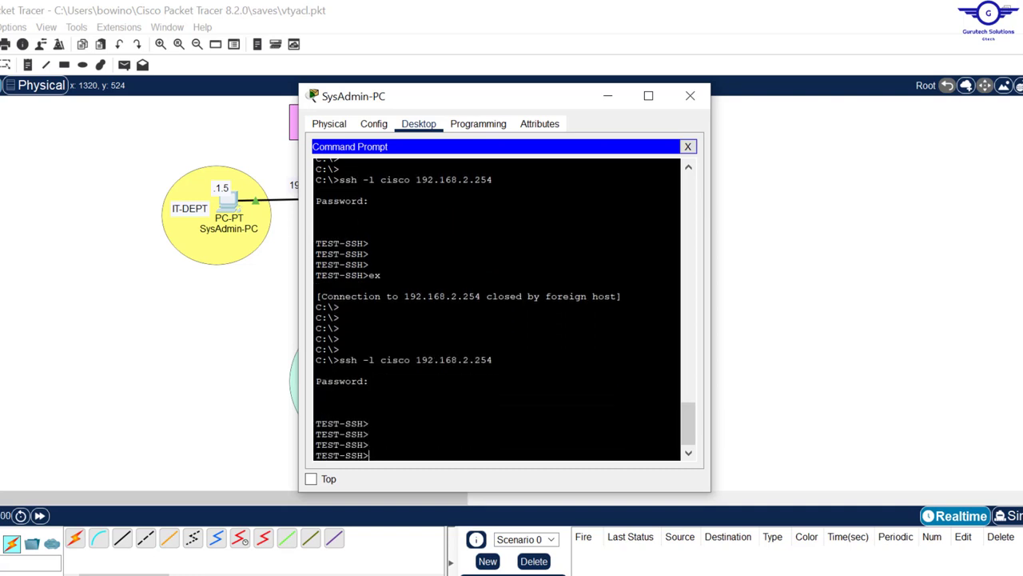
{"action": "type", "text": "ex"}
{"action": "key", "text": "Return"}
{"action": "key", "text": "Return"}
{"action": "key", "text": "Return"}
{"action": "key", "text": "Return"}
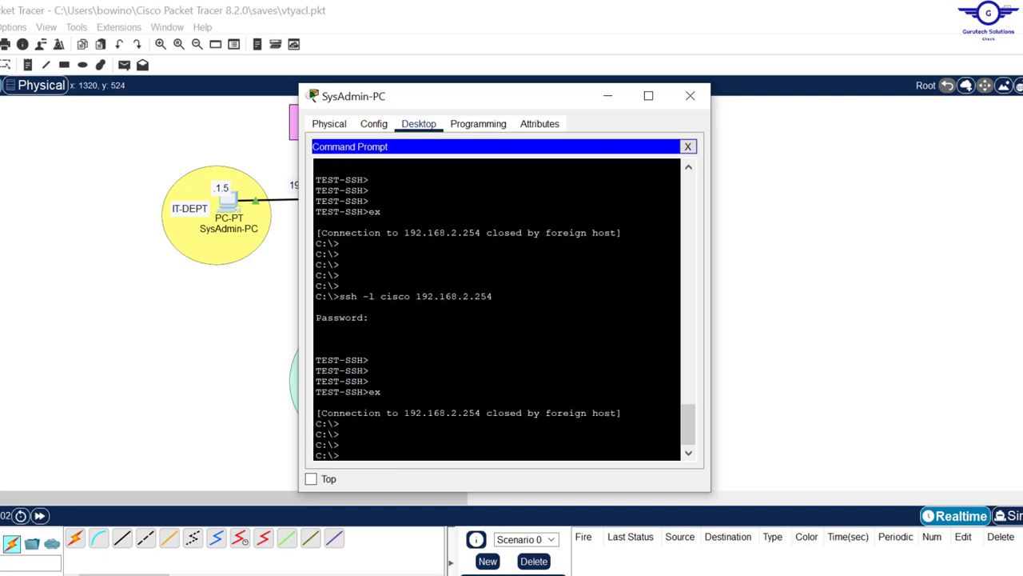
{"action": "key", "text": "Up"}
{"action": "key", "text": "Up"}
{"action": "key", "text": "Down"}
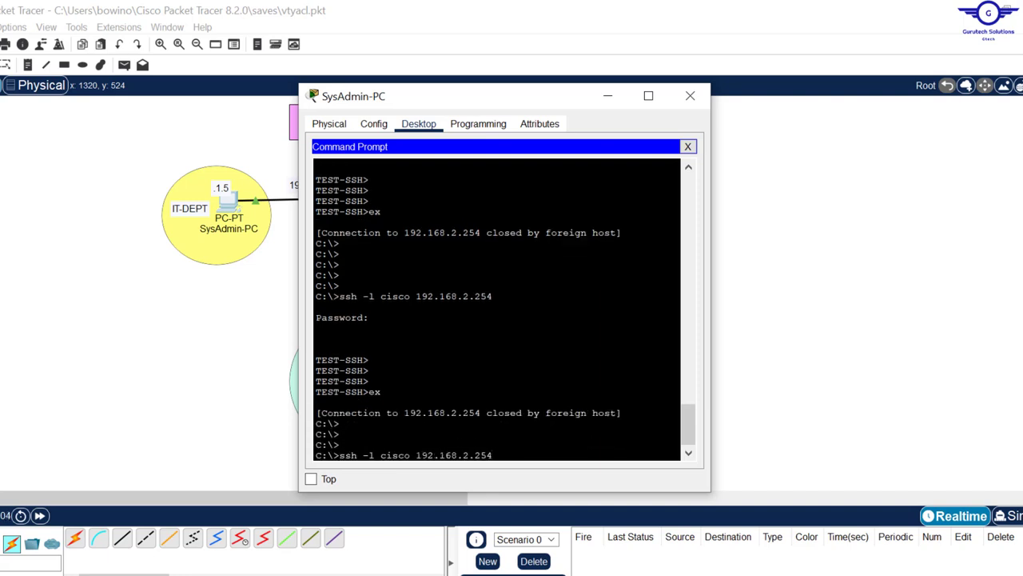
{"action": "key", "text": "Return"}
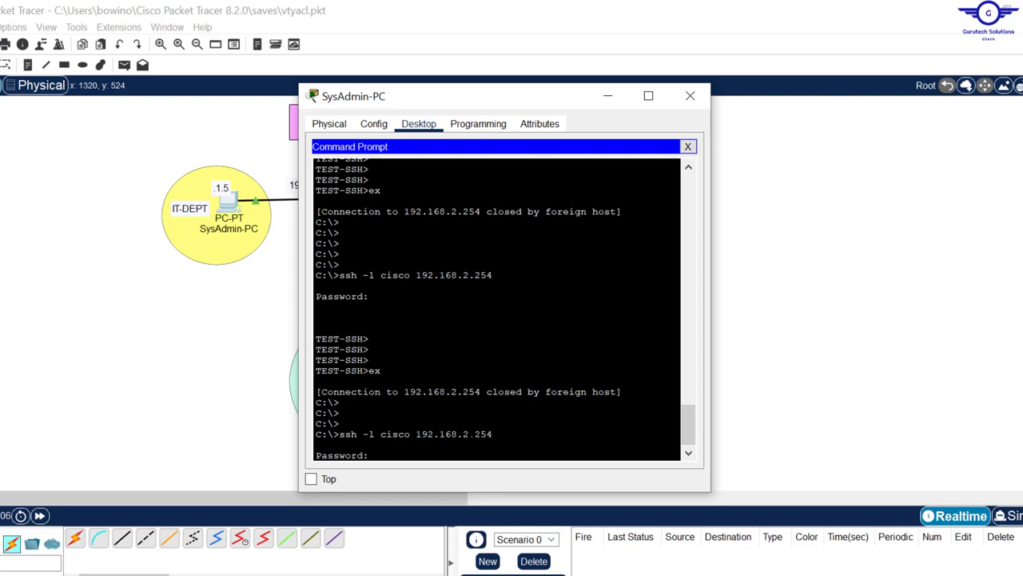
{"action": "key", "text": "Return"}
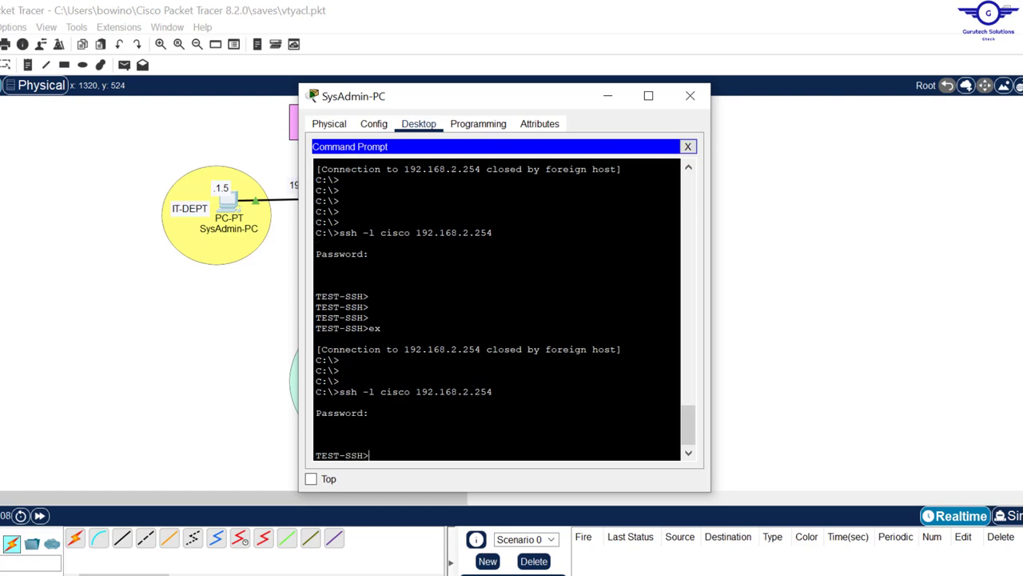
{"action": "left_click", "coordinate": [690, 95]}
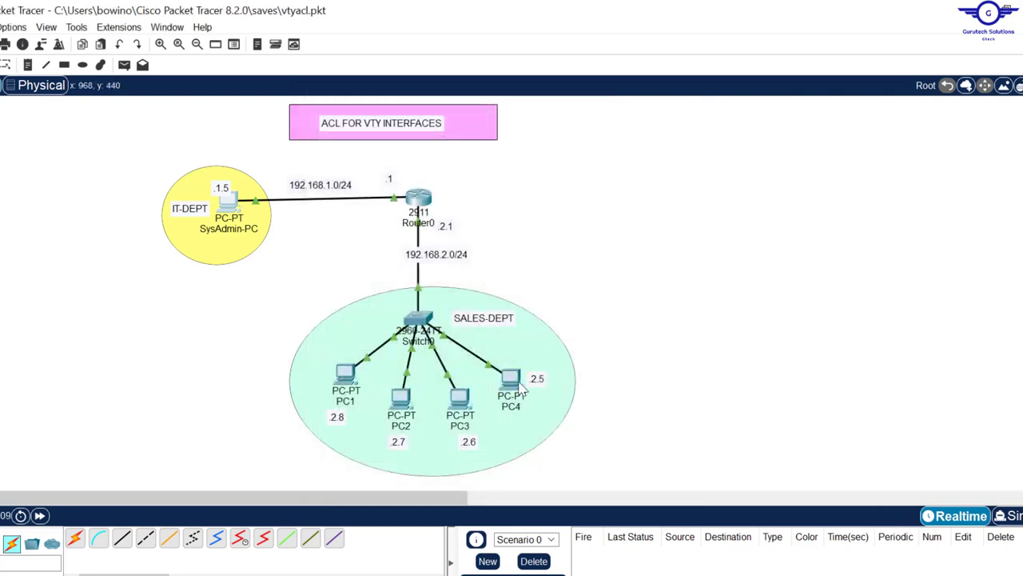
Step: Open and close PC4, then bring the Google Sheets project topic tracker to the front
{"action": "left_click", "coordinate": [517, 381]}
{"action": "left_click", "coordinate": [690, 97]}
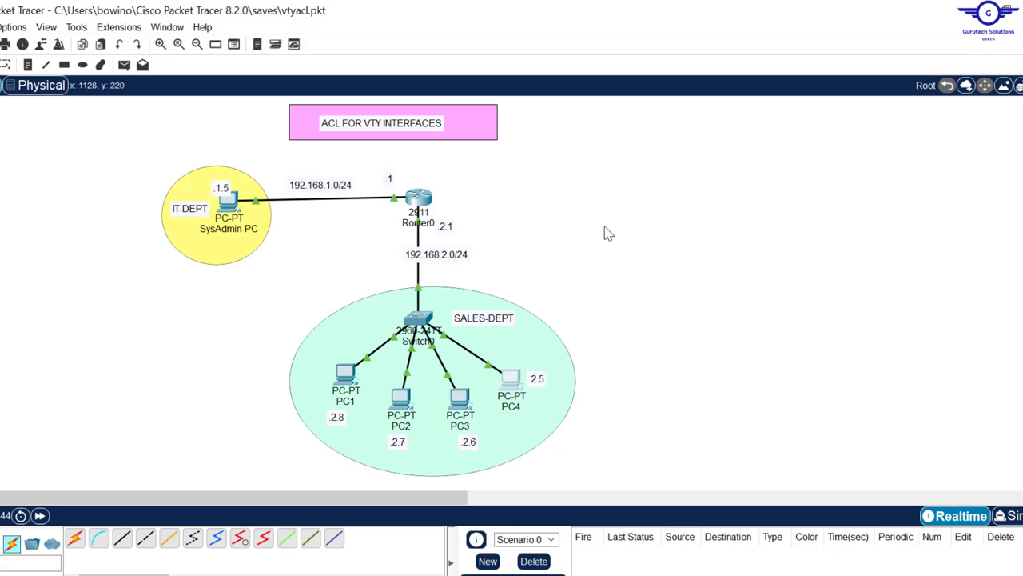
{"action": "left_click", "coordinate": [459, 575]}
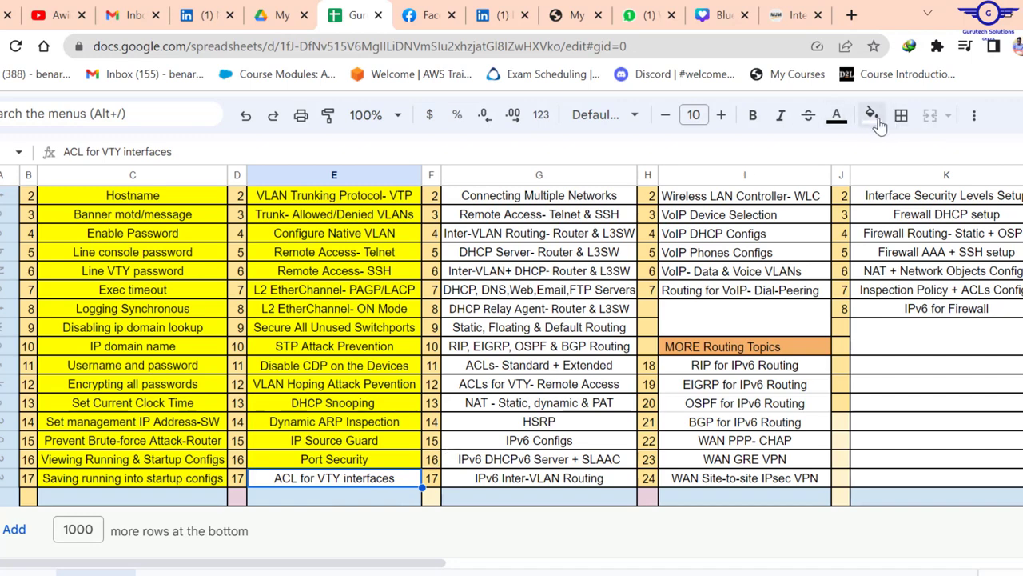
Step: Fill cell E17 'ACL for VTY interfaces' yellow, scroll to the top, and return to Packet Tracer
{"action": "left_click", "coordinate": [873, 117]}
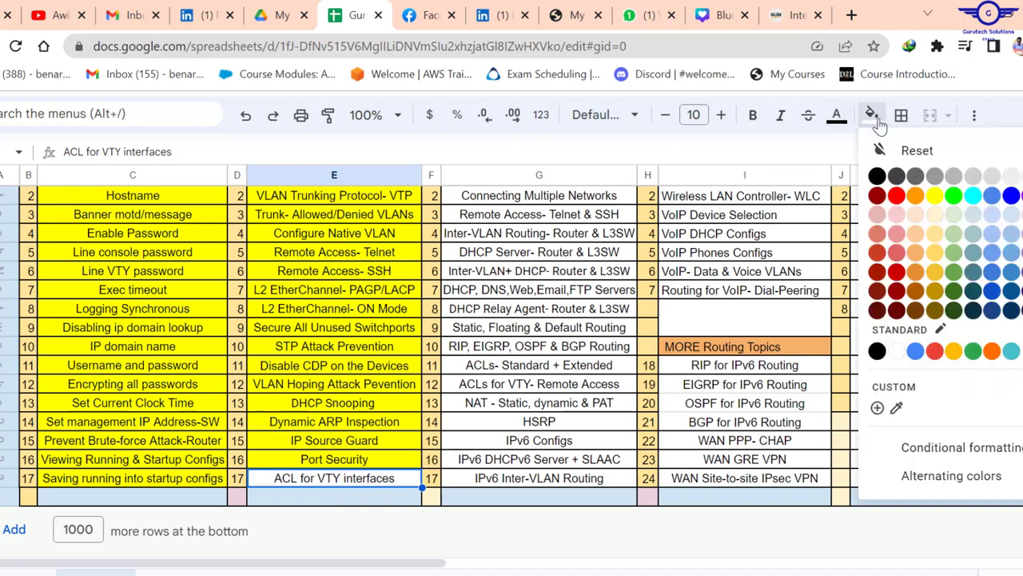
{"action": "left_click", "coordinate": [935, 196]}
{"action": "scroll", "coordinate": [935, 236], "scroll_direction": "up", "scroll_amount": 3}
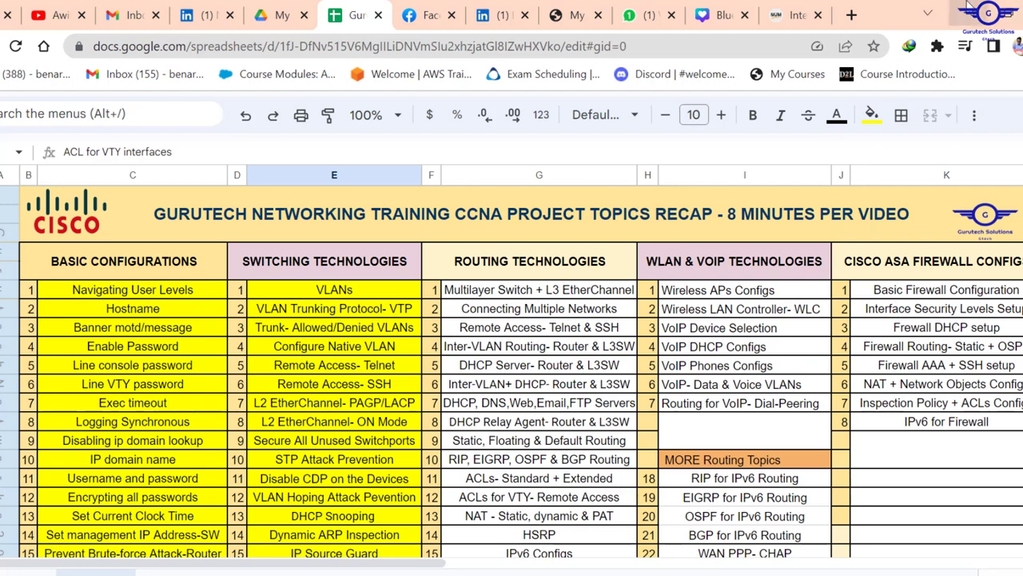
{"action": "left_click", "coordinate": [957, 12]}
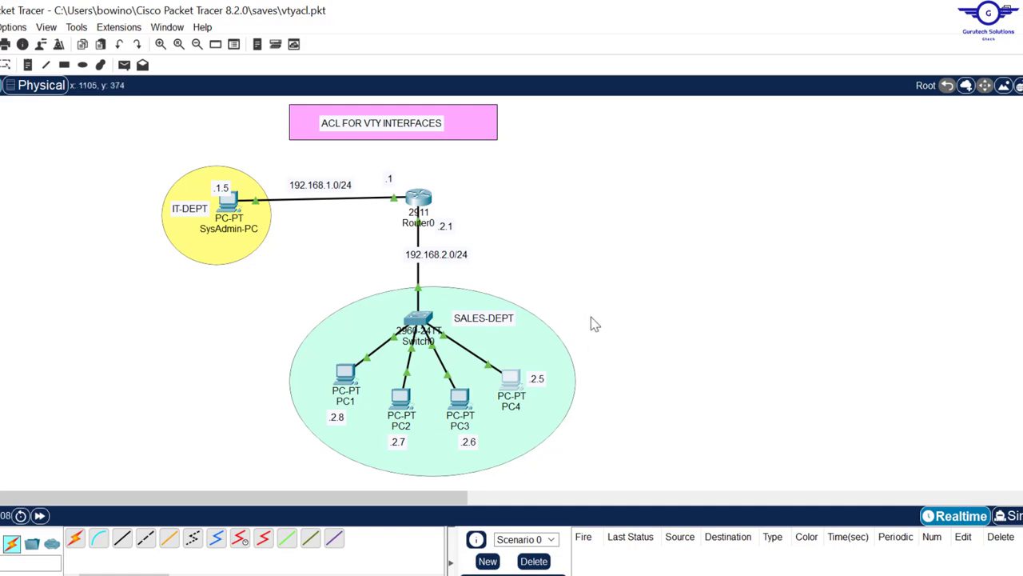
{"action": "key", "text": "alt+Tab"}
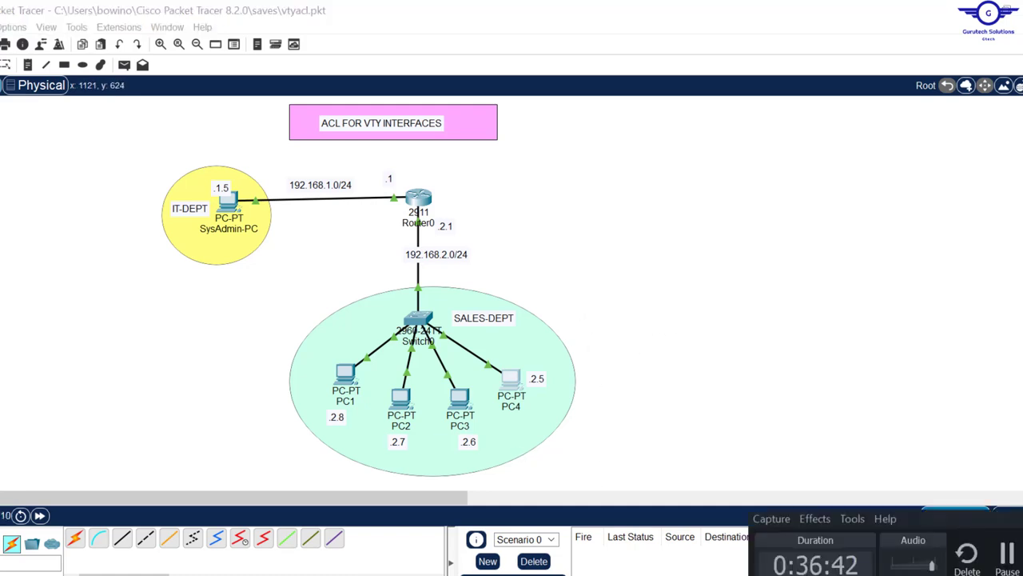